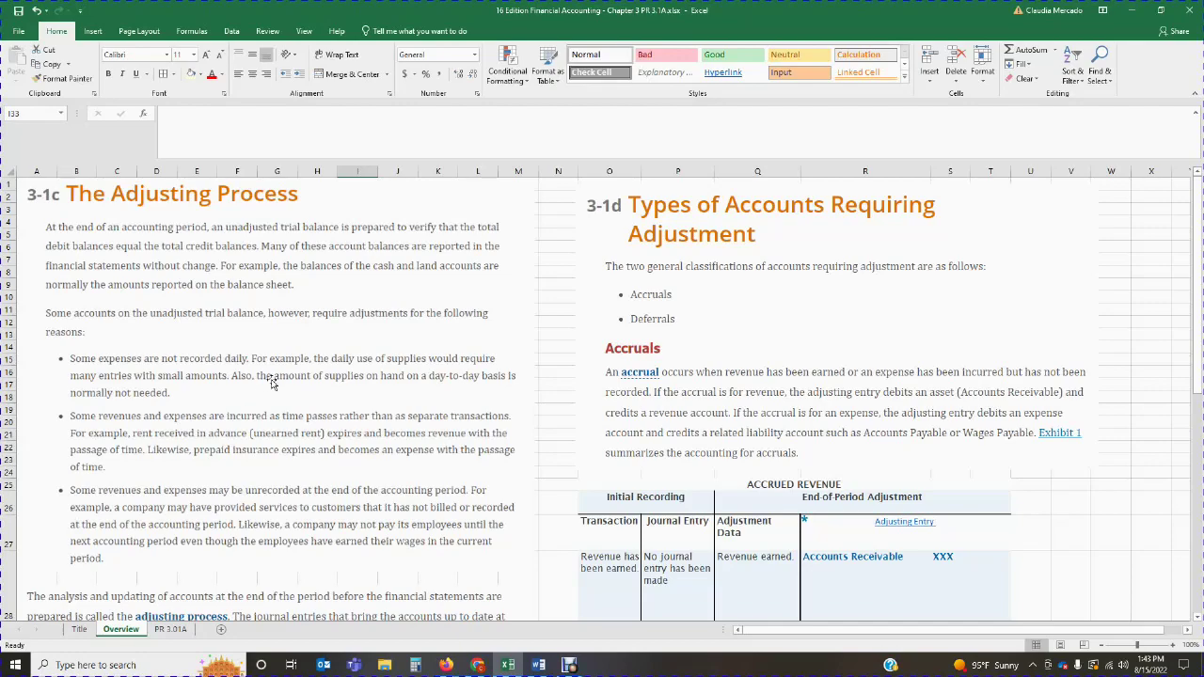
Step: Review the Overview sheet's notes on the adjusting process, accruals and deferrals, including the adjusting-entry tables
scroll(272, 386, down, 2)
scroll(193, 595, down, 2)
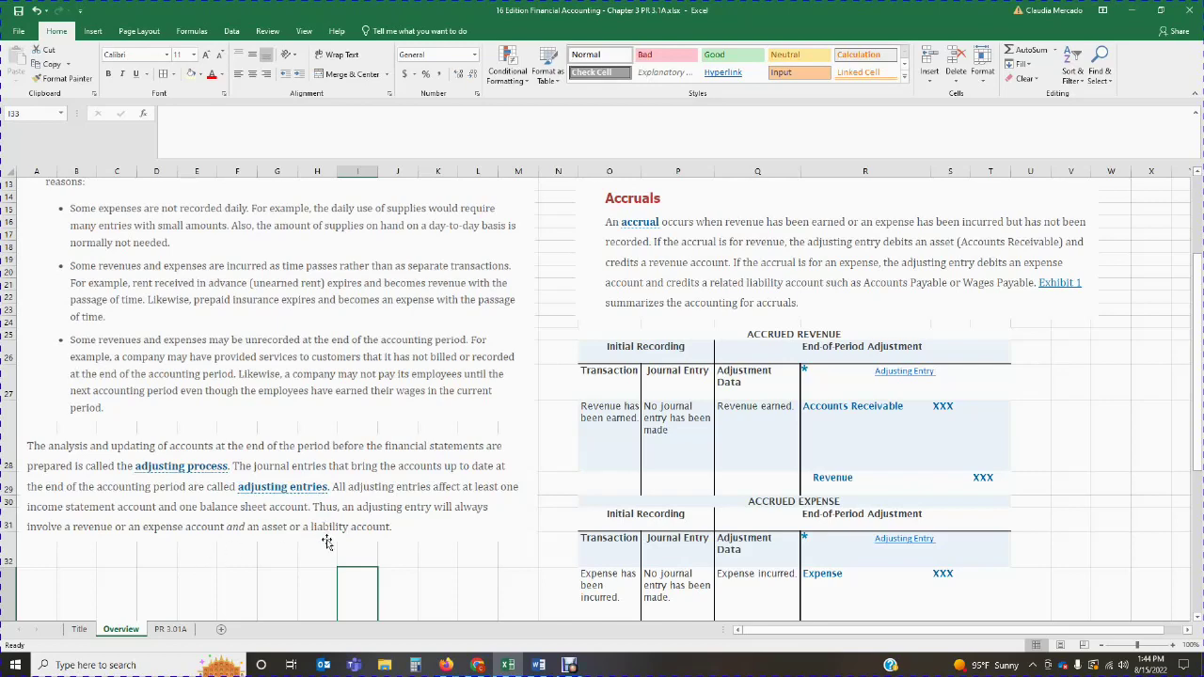
scroll(331, 550, up, 4)
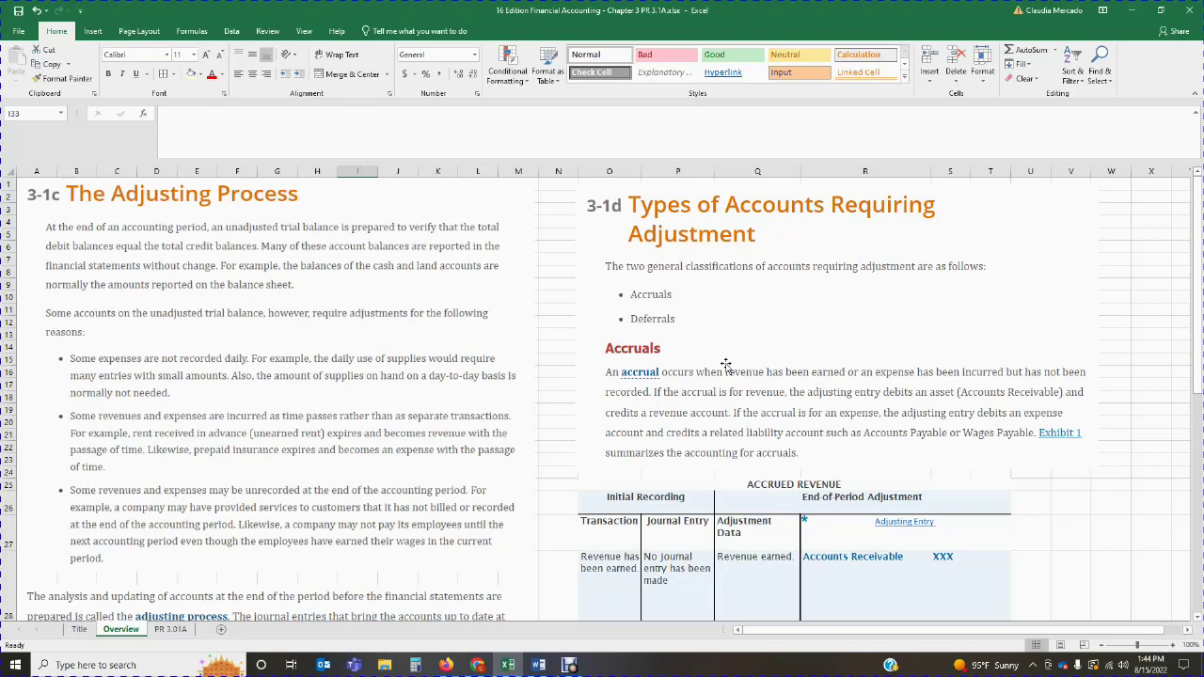
scroll(726, 365, down, 3)
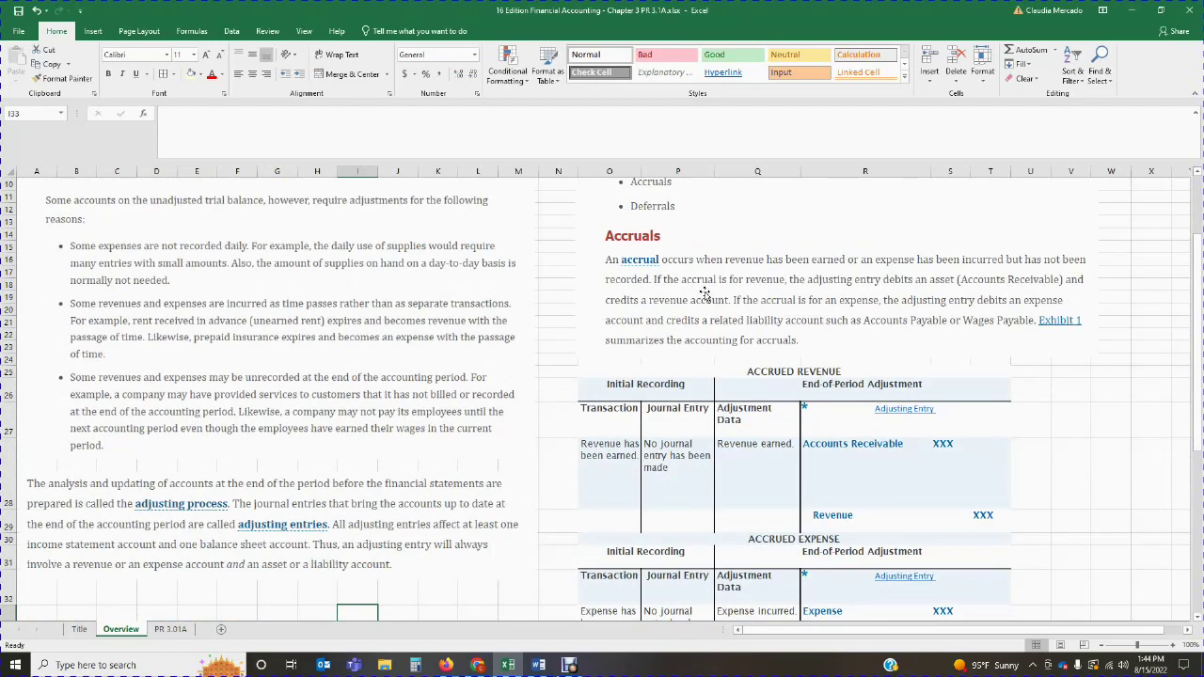
scroll(705, 403, down, 1)
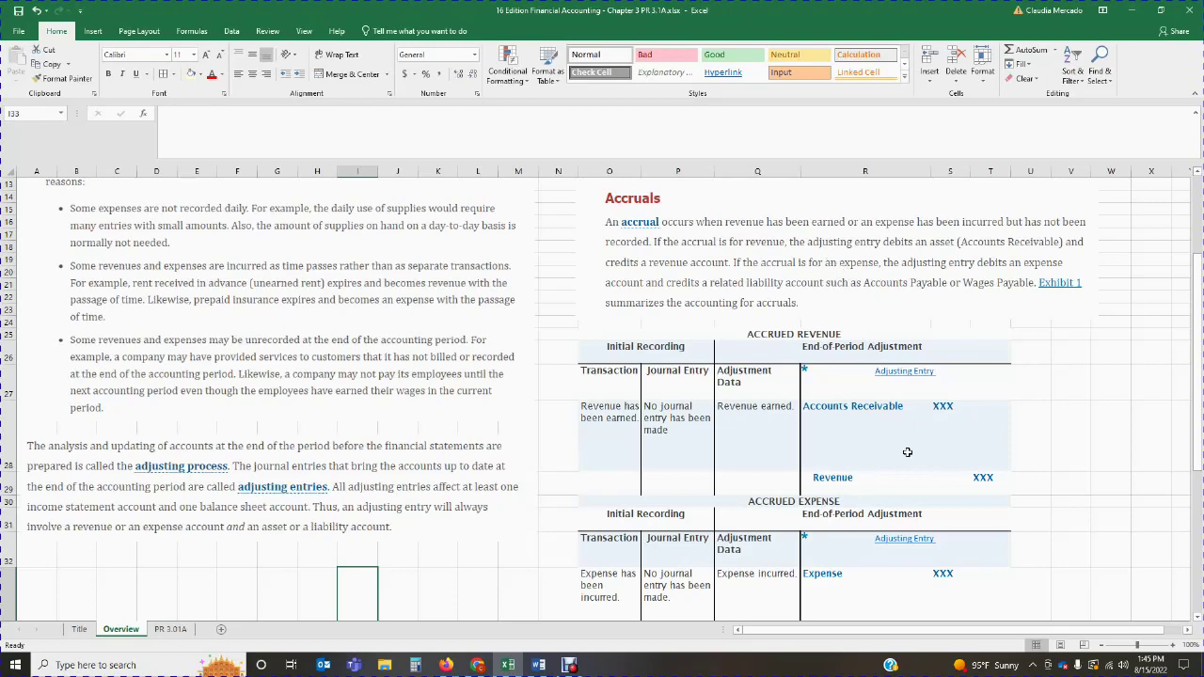
scroll(907, 452, down, 2)
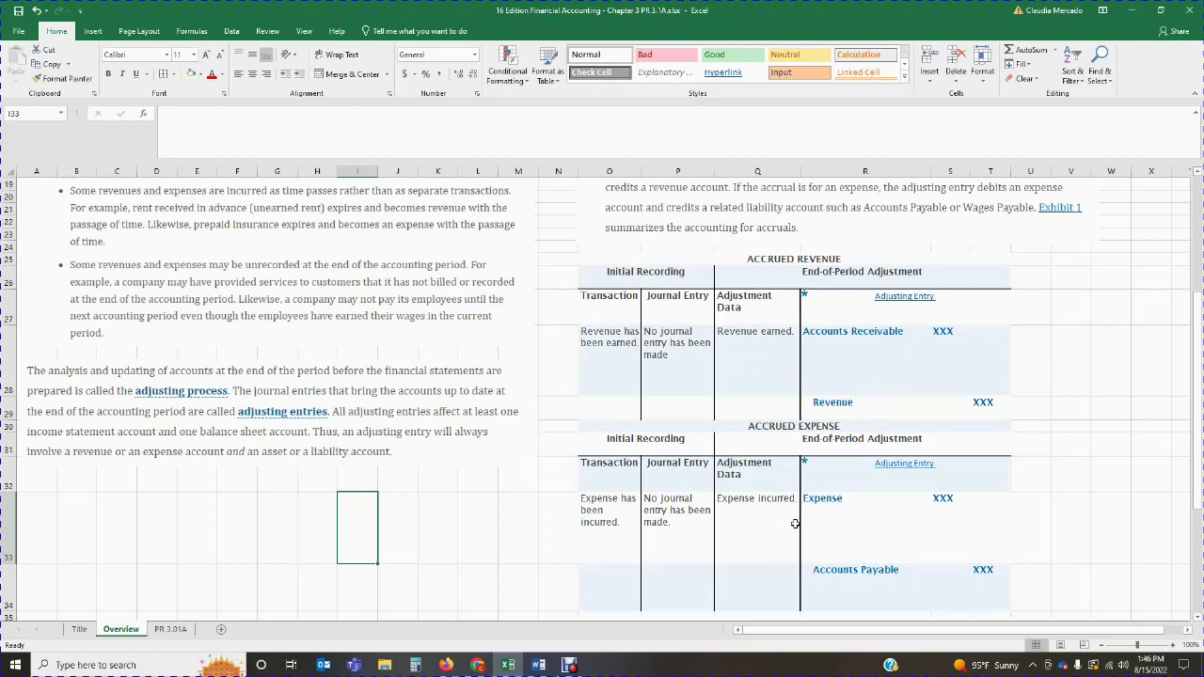
scroll(851, 531, down, 3)
scroll(852, 530, down, 6)
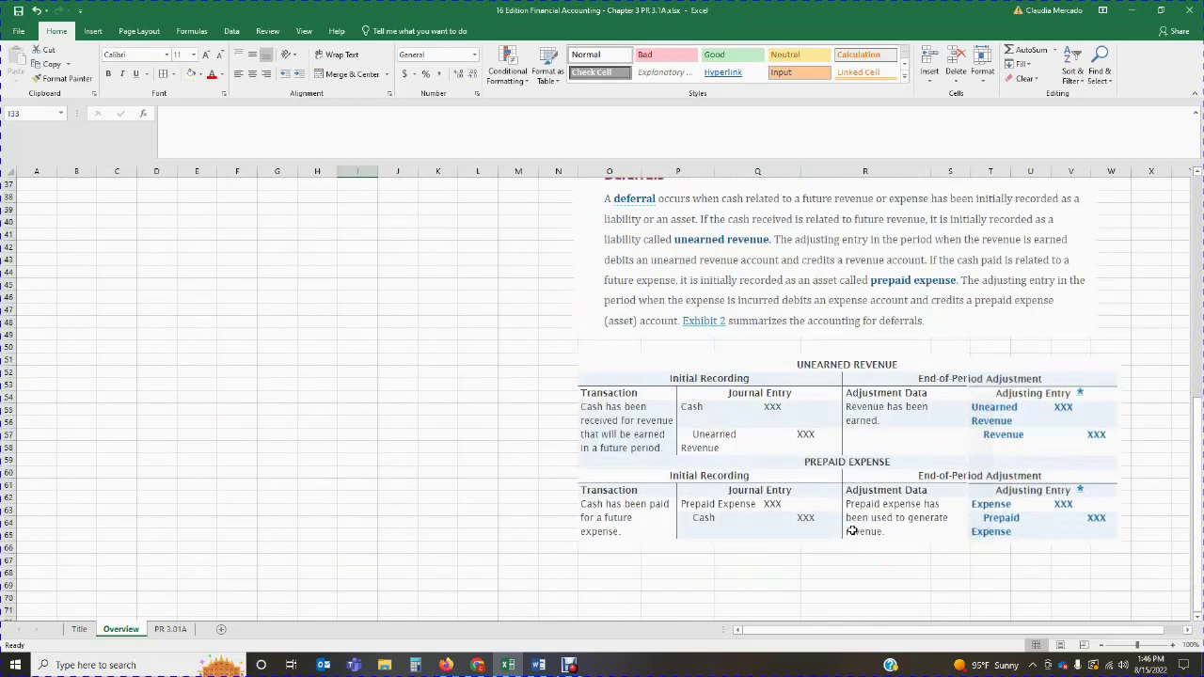
scroll(852, 531, up, 4)
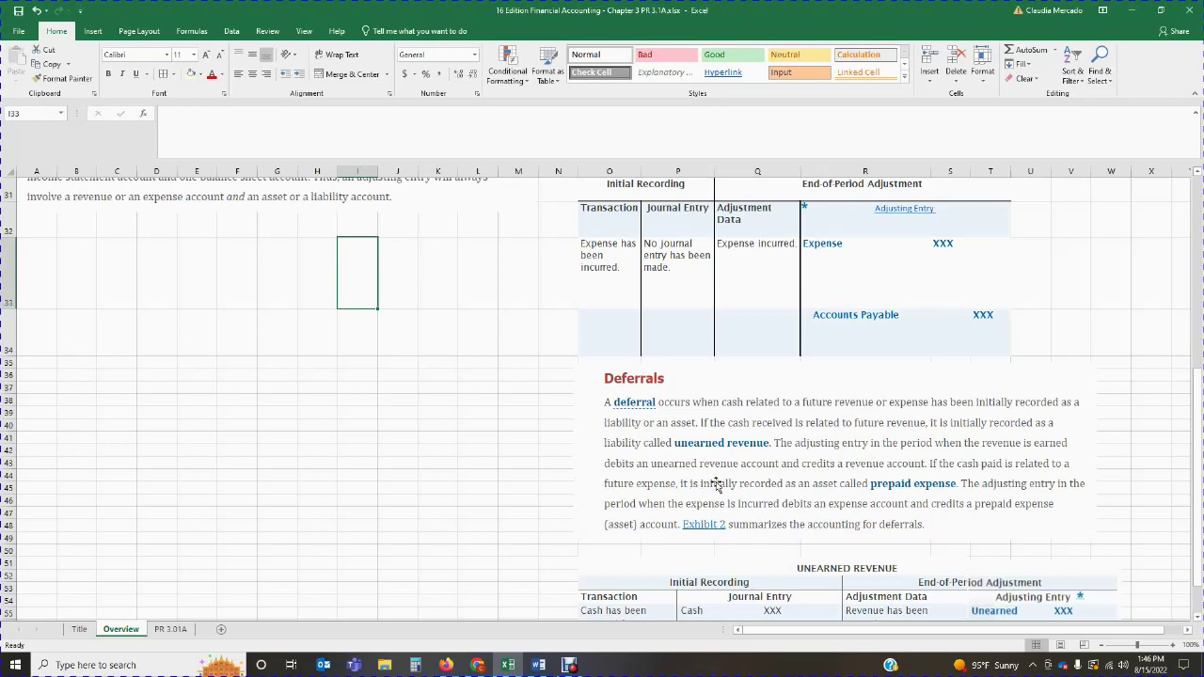
scroll(717, 485, down, 1)
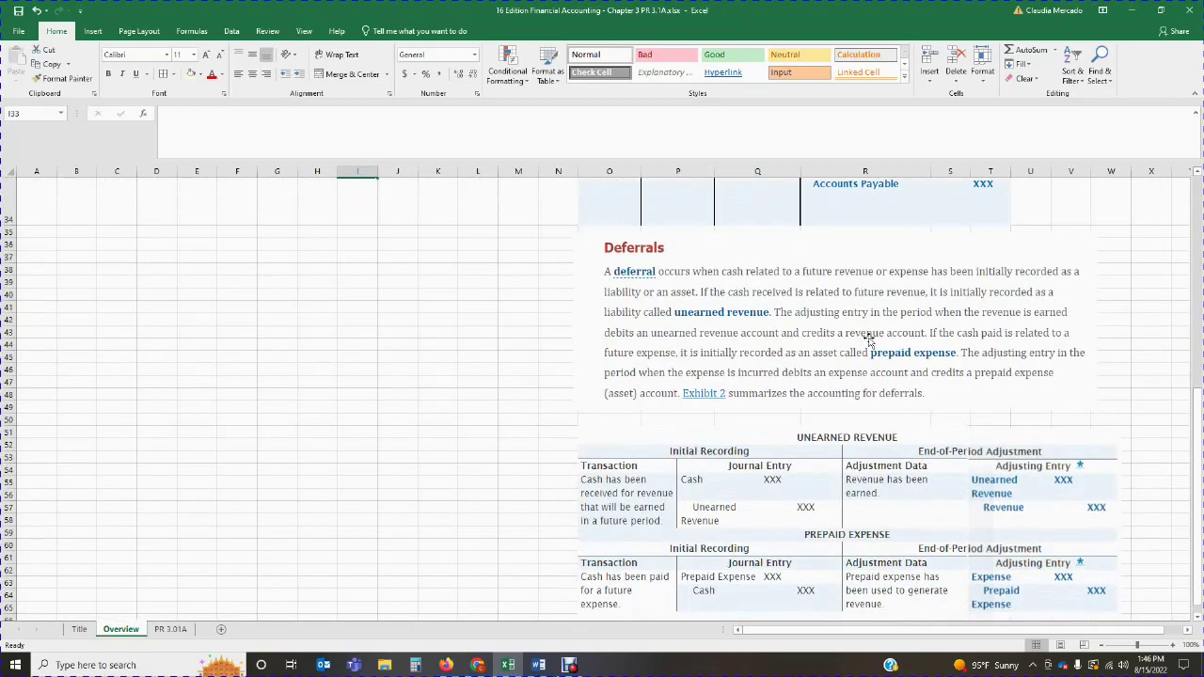
scroll(911, 508, down, 1)
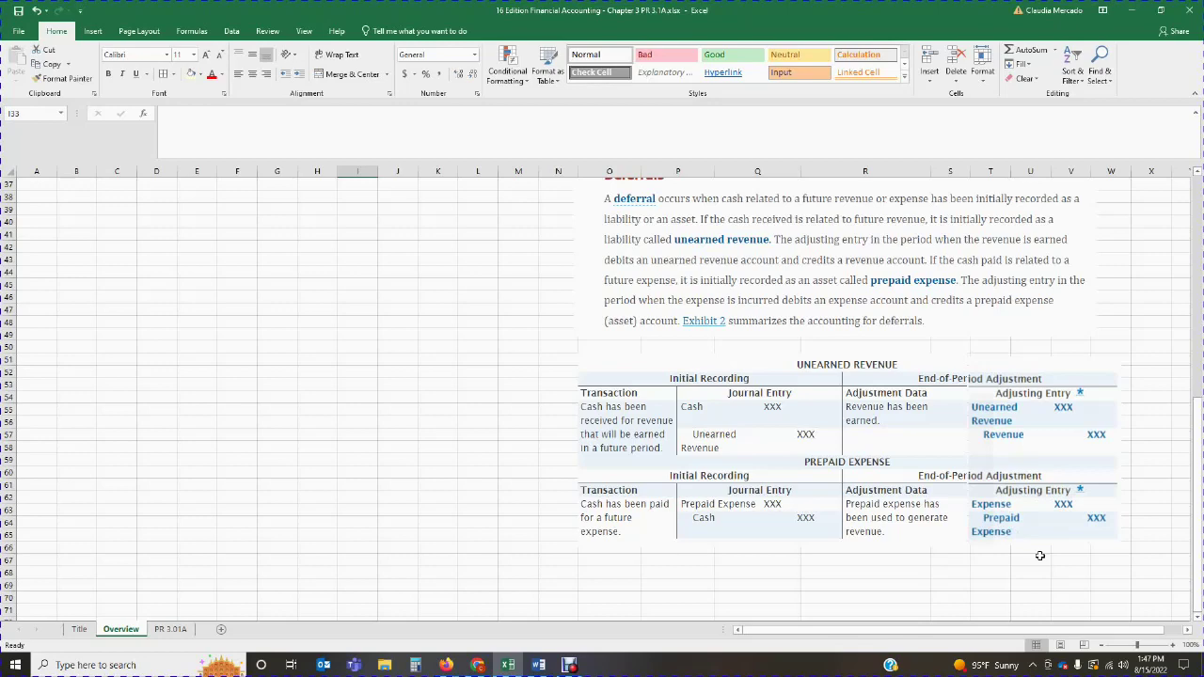
scroll(1040, 556, up, 12)
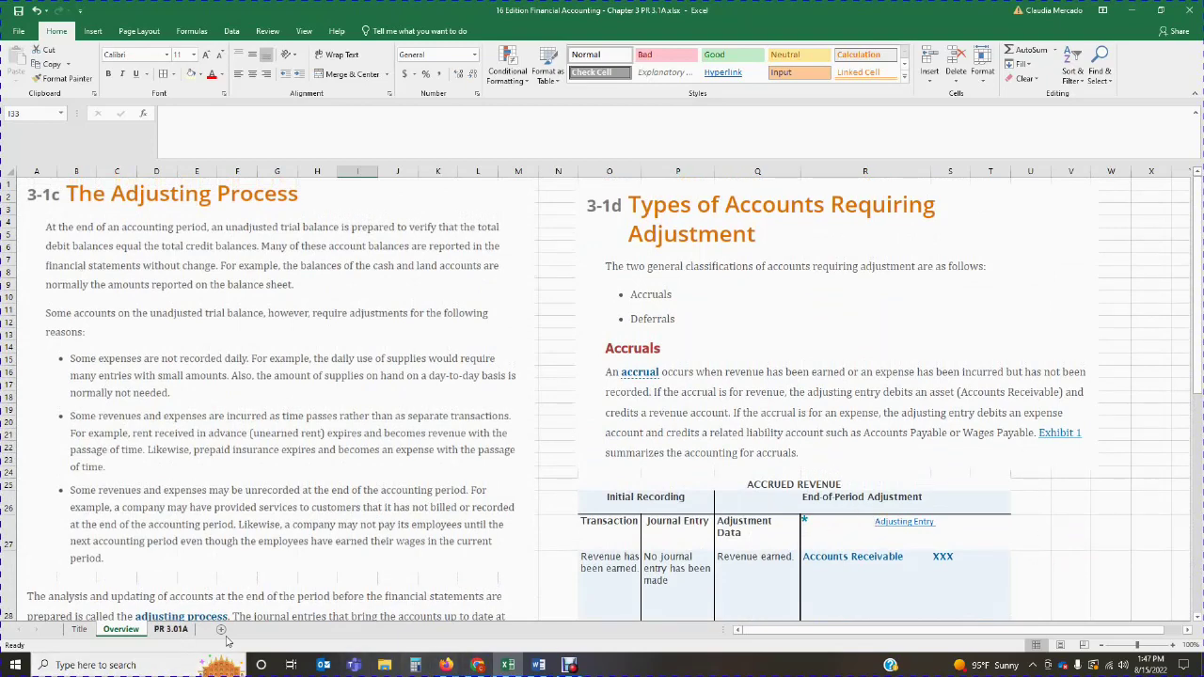
Step: Open the PR 3.01A sheet and compute 8125 minus 1150 in Calculator for the supplies used, closing Calculator when done
click(171, 630)
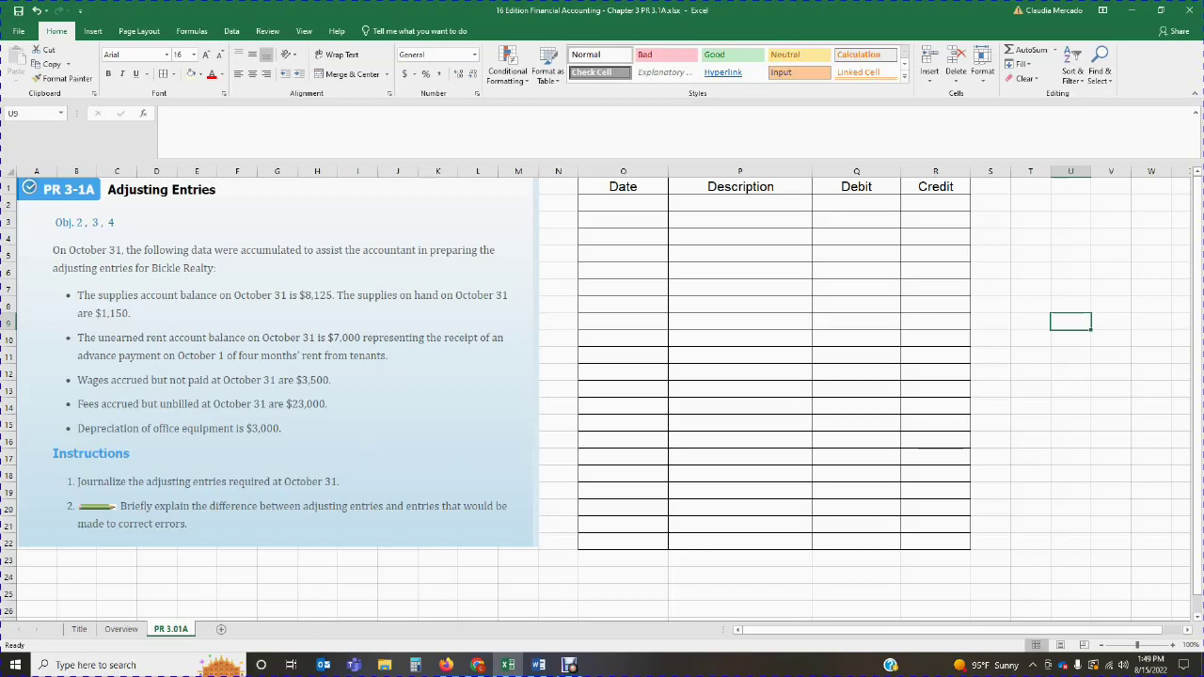
click(415, 666)
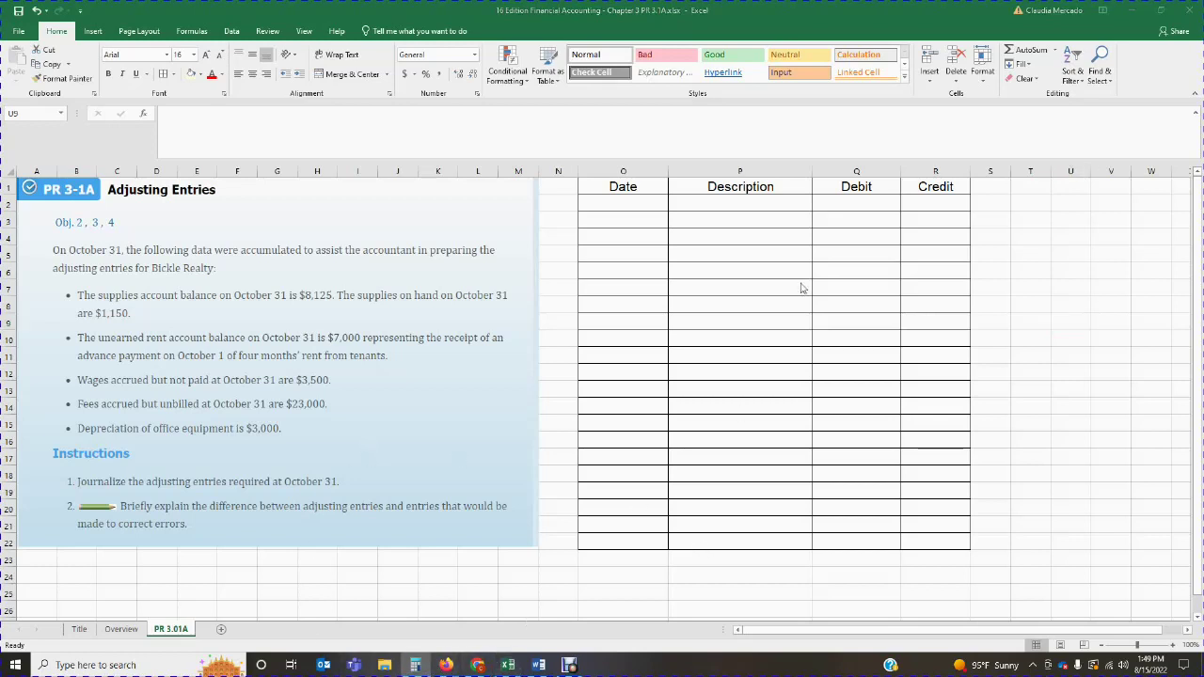
text(8125)
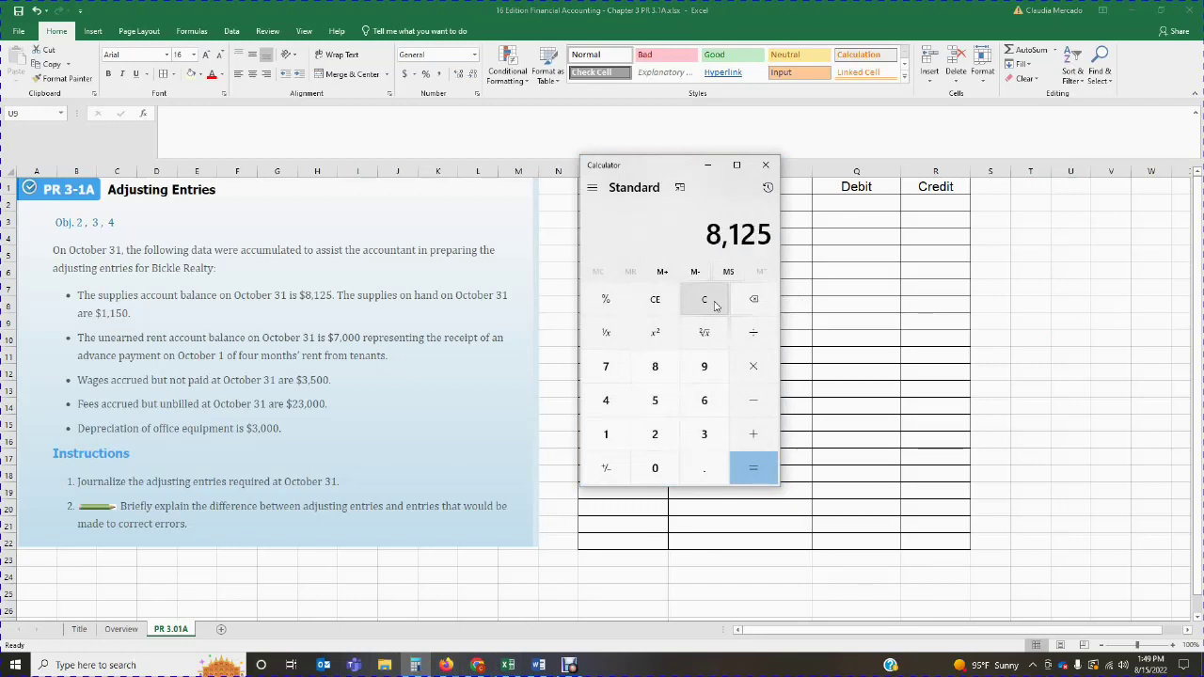
key(minus)
text(1150)
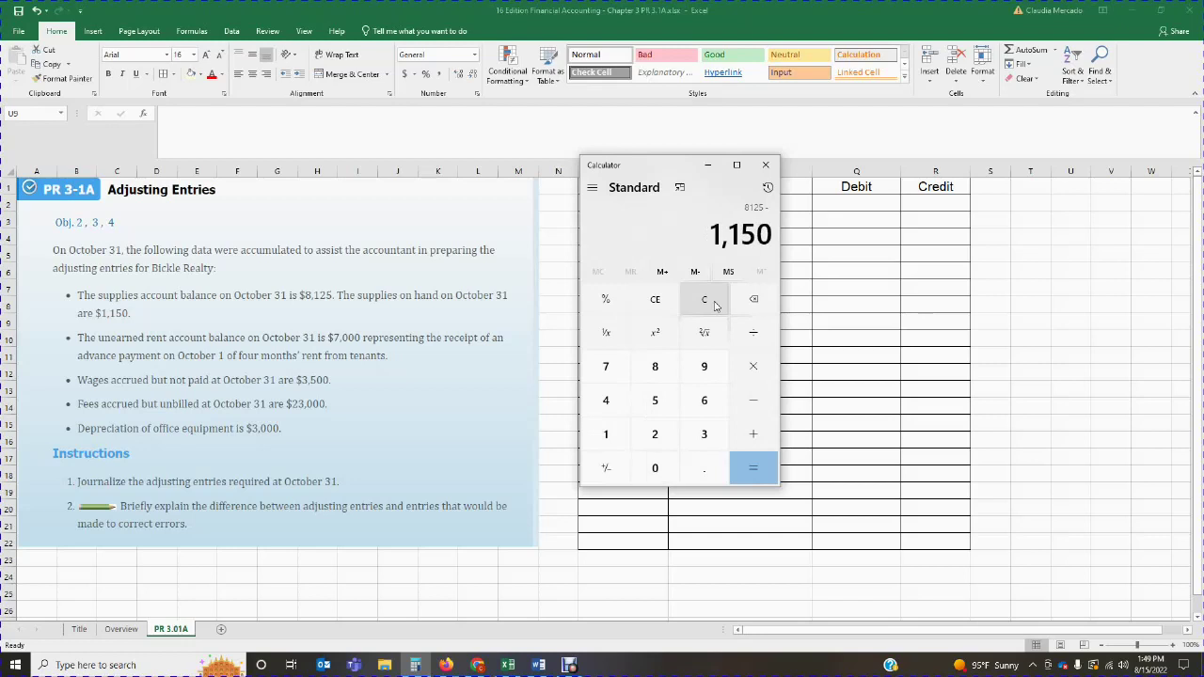
key(Return)
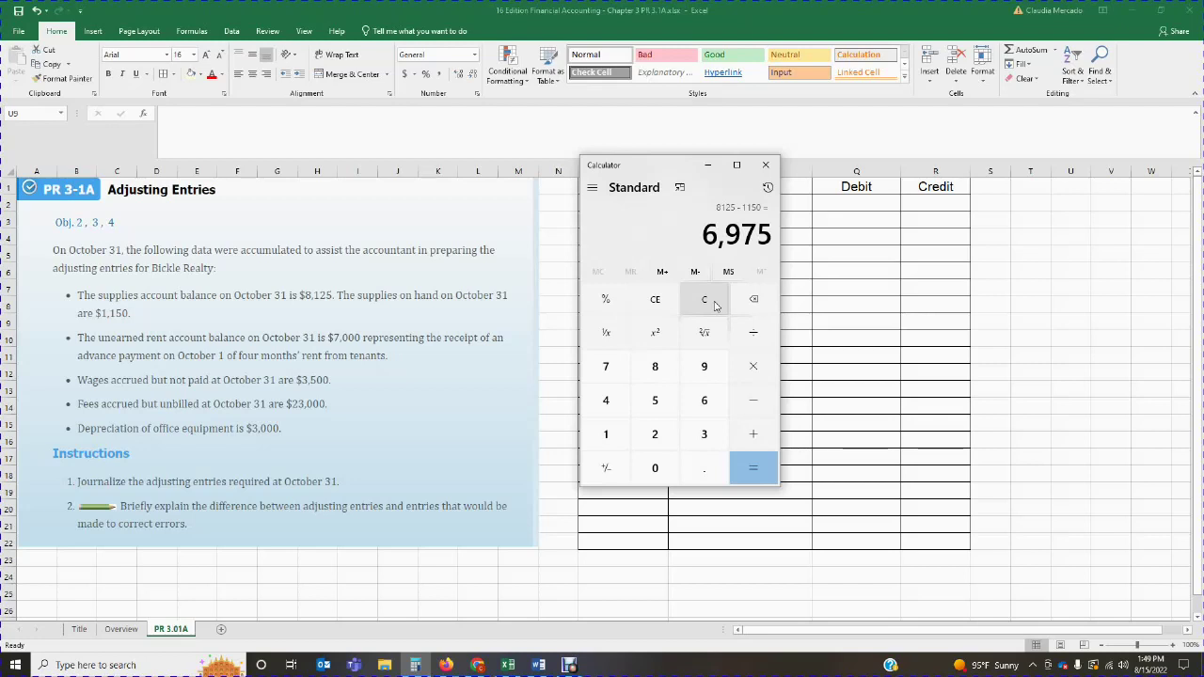
click(766, 165)
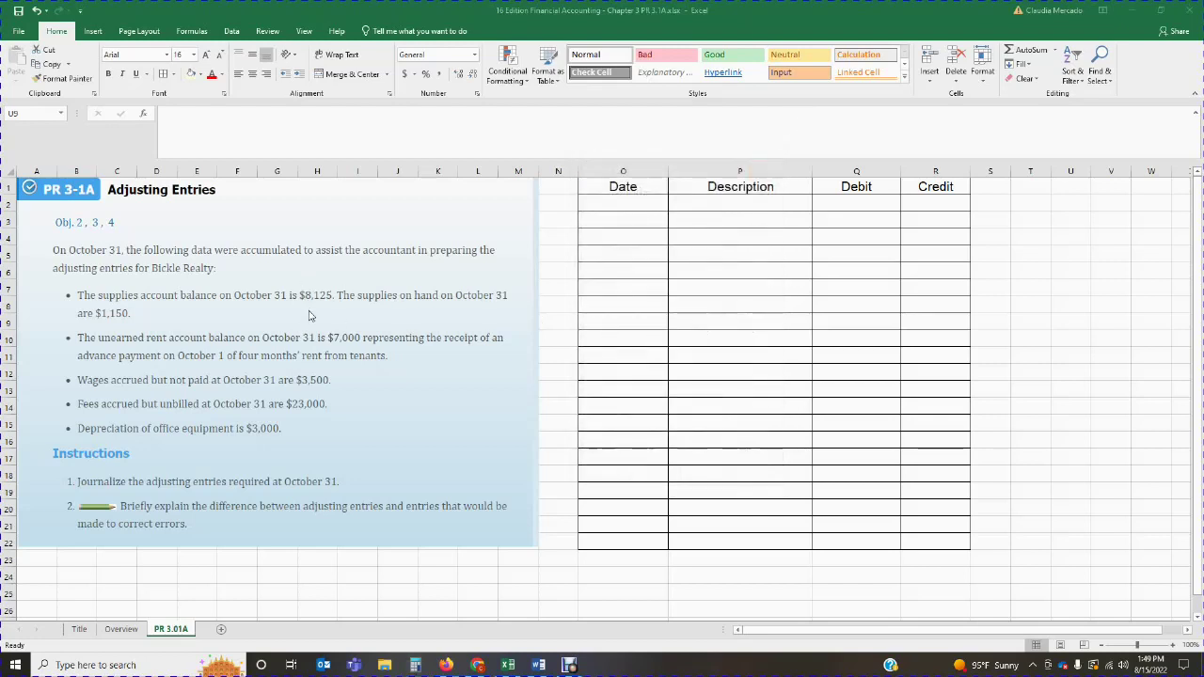
Step: Start the first journal entry in row 2 with the date Oct 31 and the description Supplies Expense
click(617, 206)
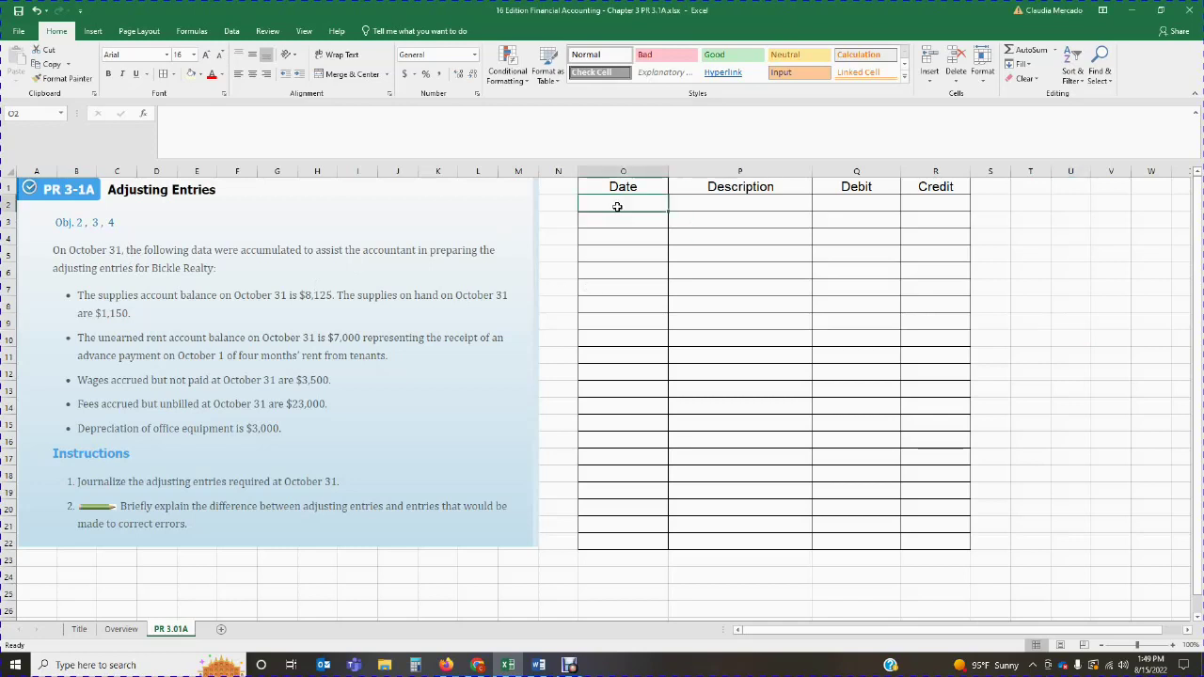
text(Oct 31)
key(Tab)
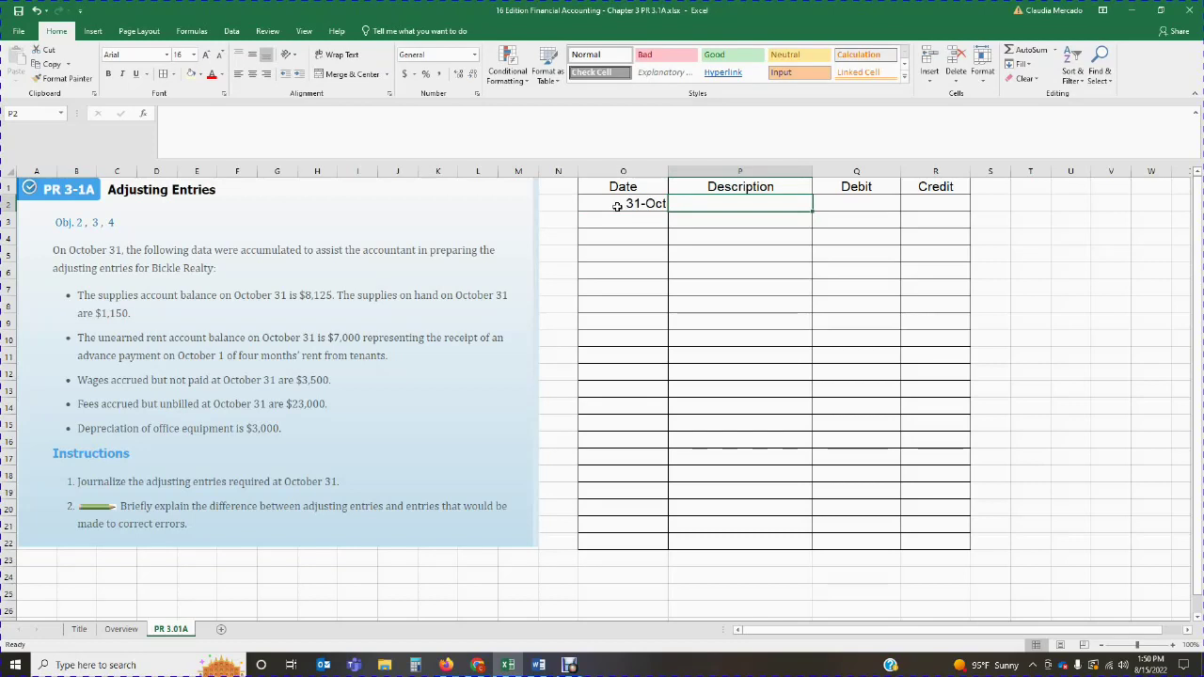
text(Supplies Expense)
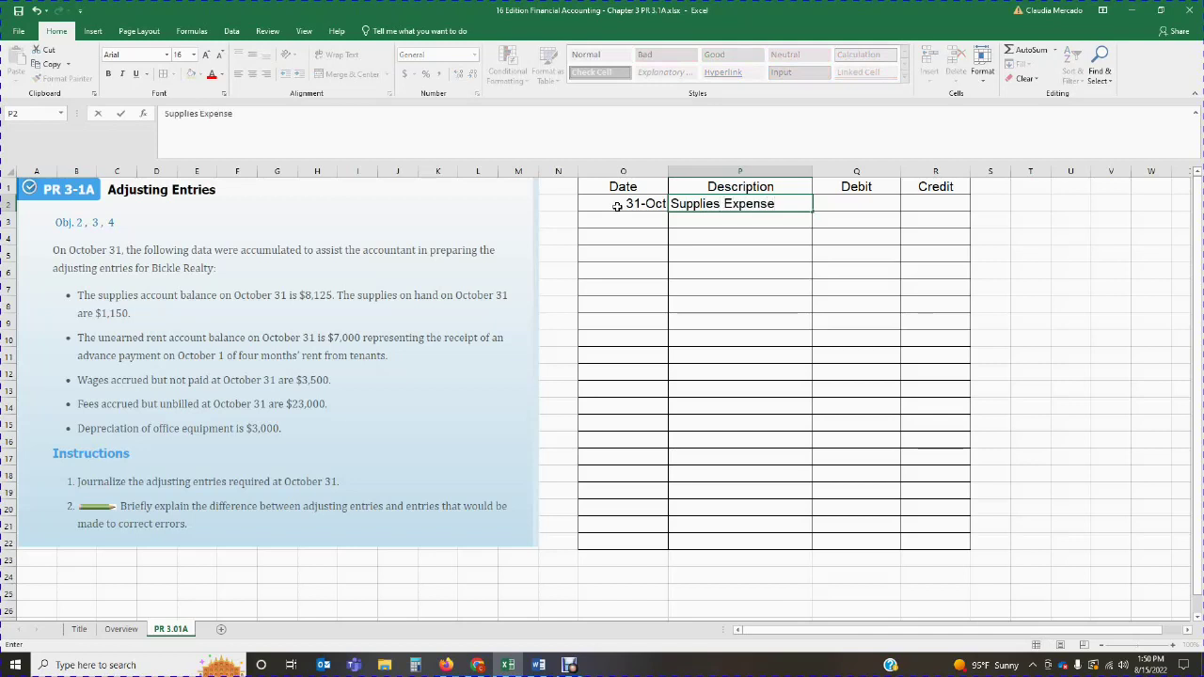
key(Tab)
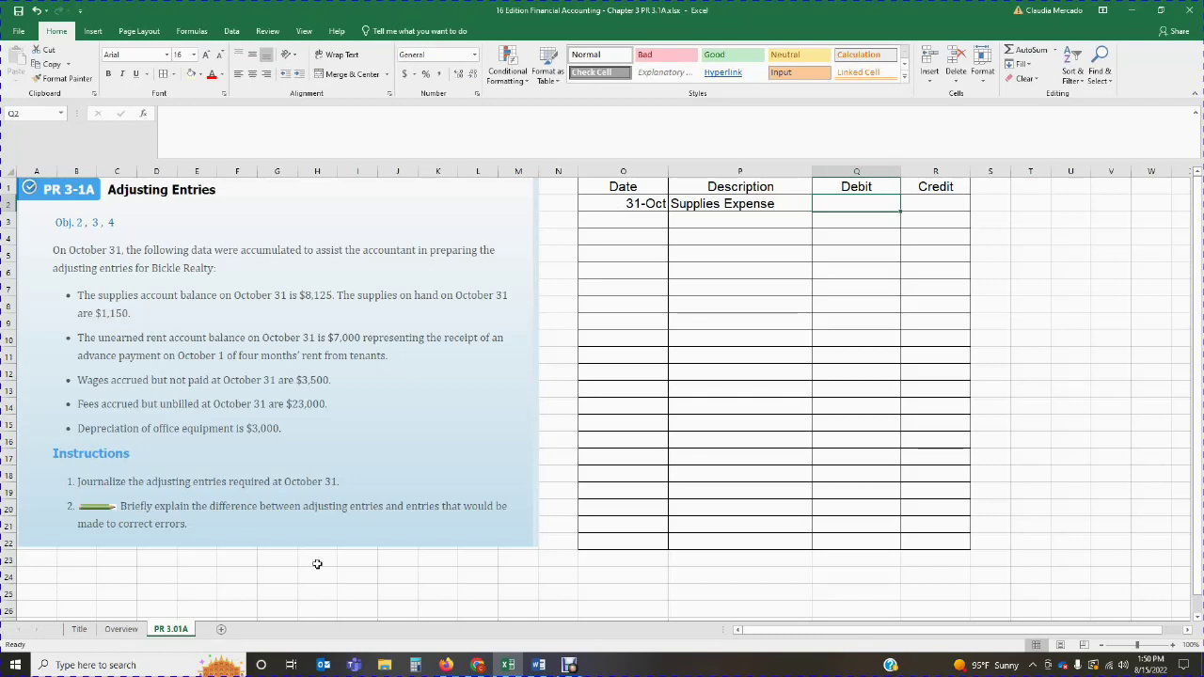
Step: Compute 8125 minus 1150 in Calculator and enter 6975 as the Supplies Expense debit in Q2
click(415, 665)
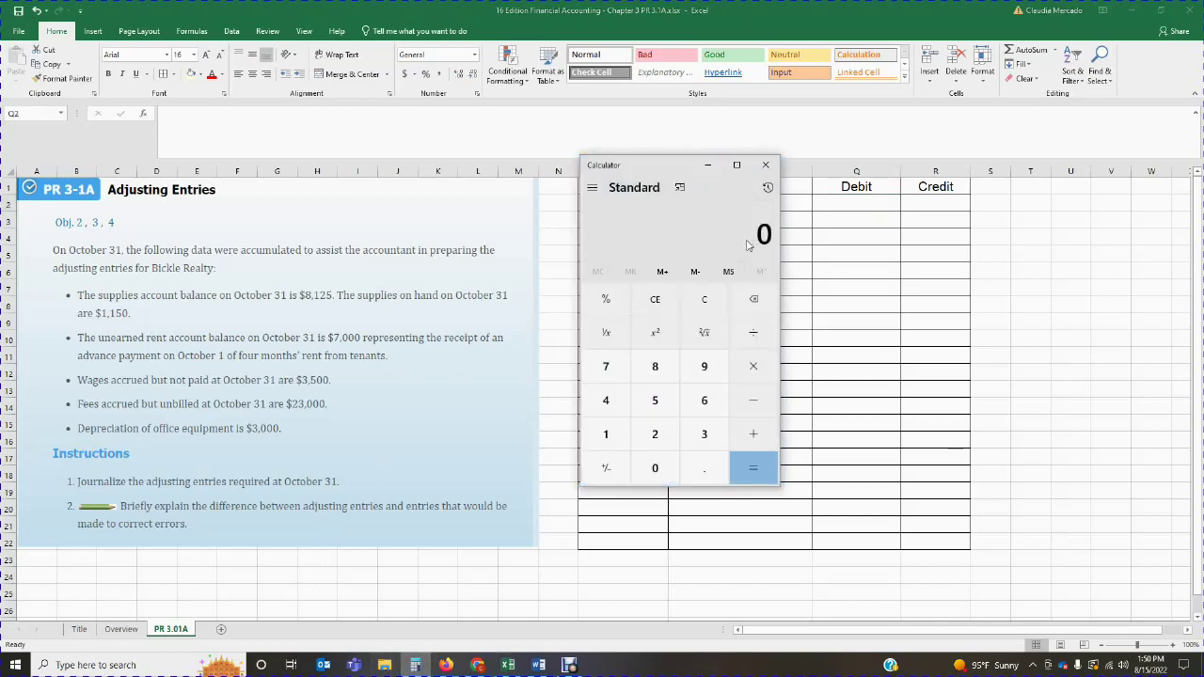
text(8125)
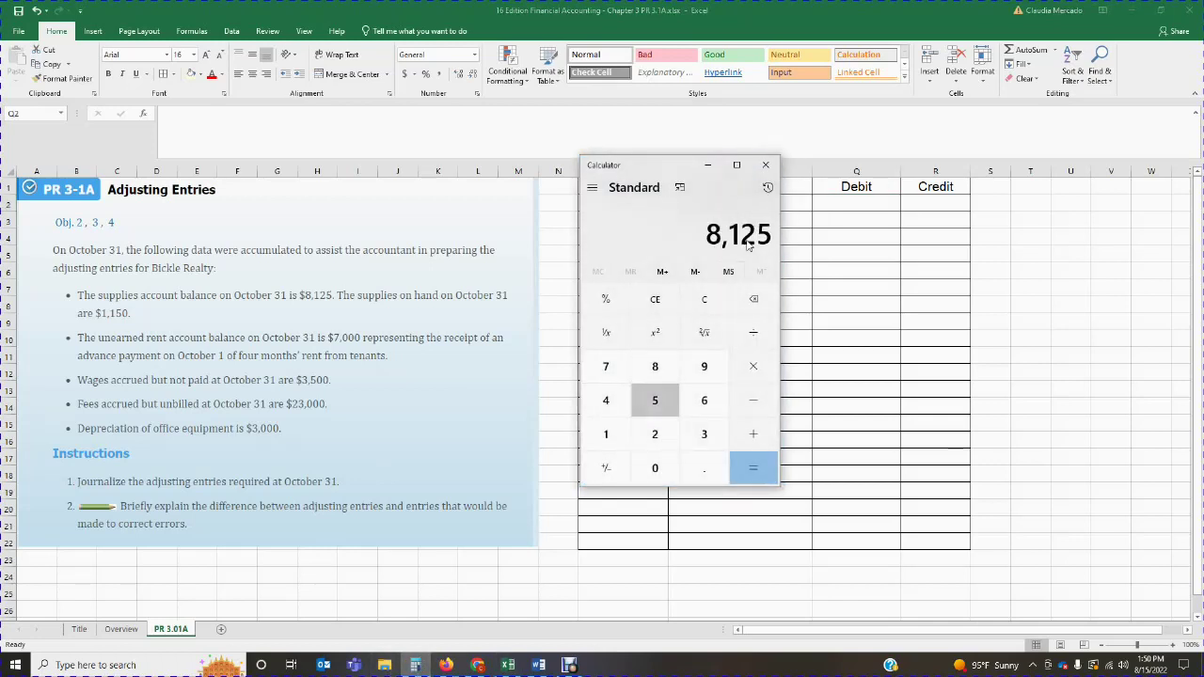
key(minus)
text(1150)
key(Return)
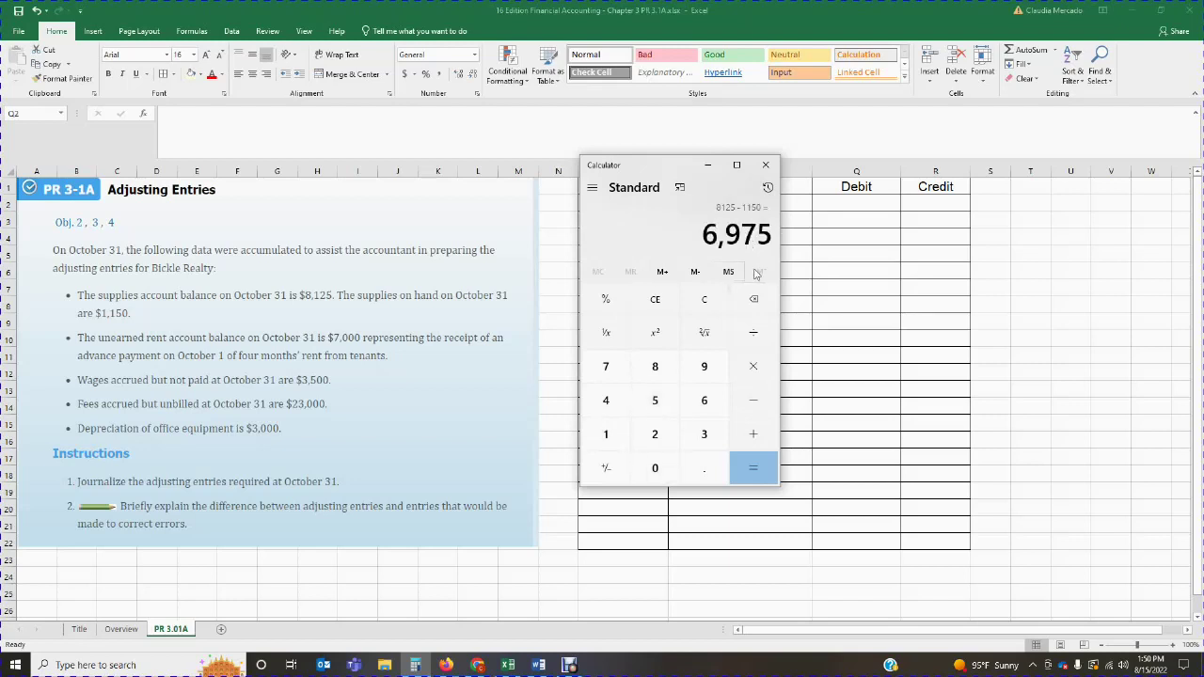
click(766, 166)
text(6975)
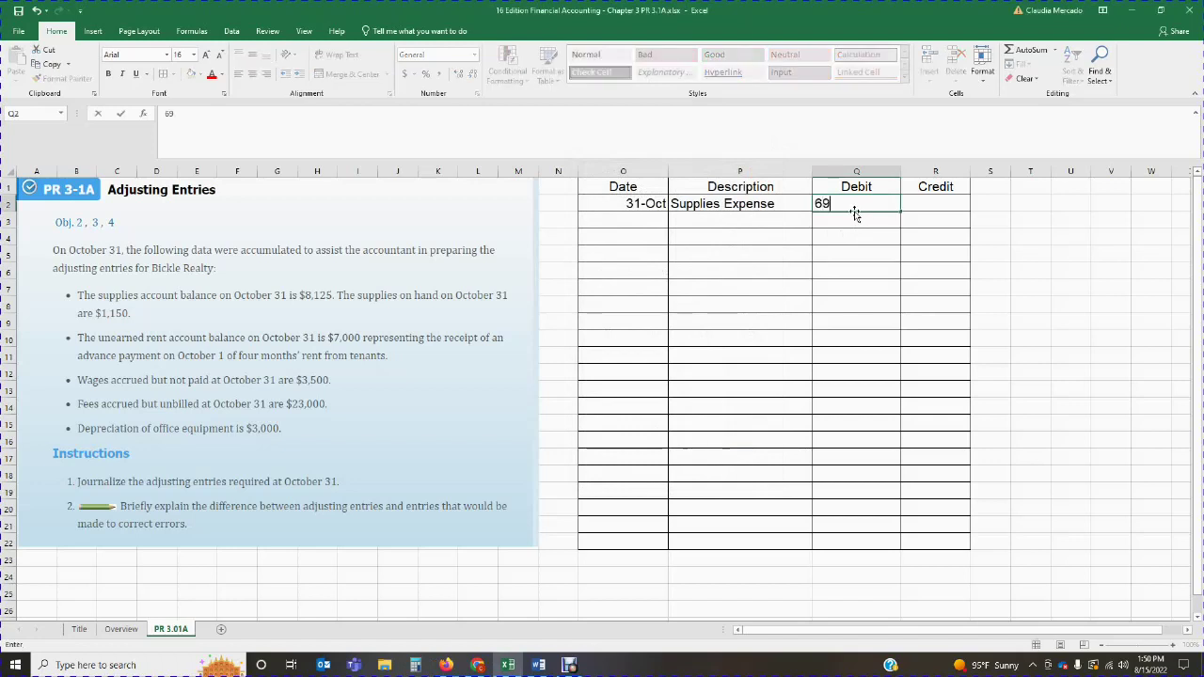
key(Return)
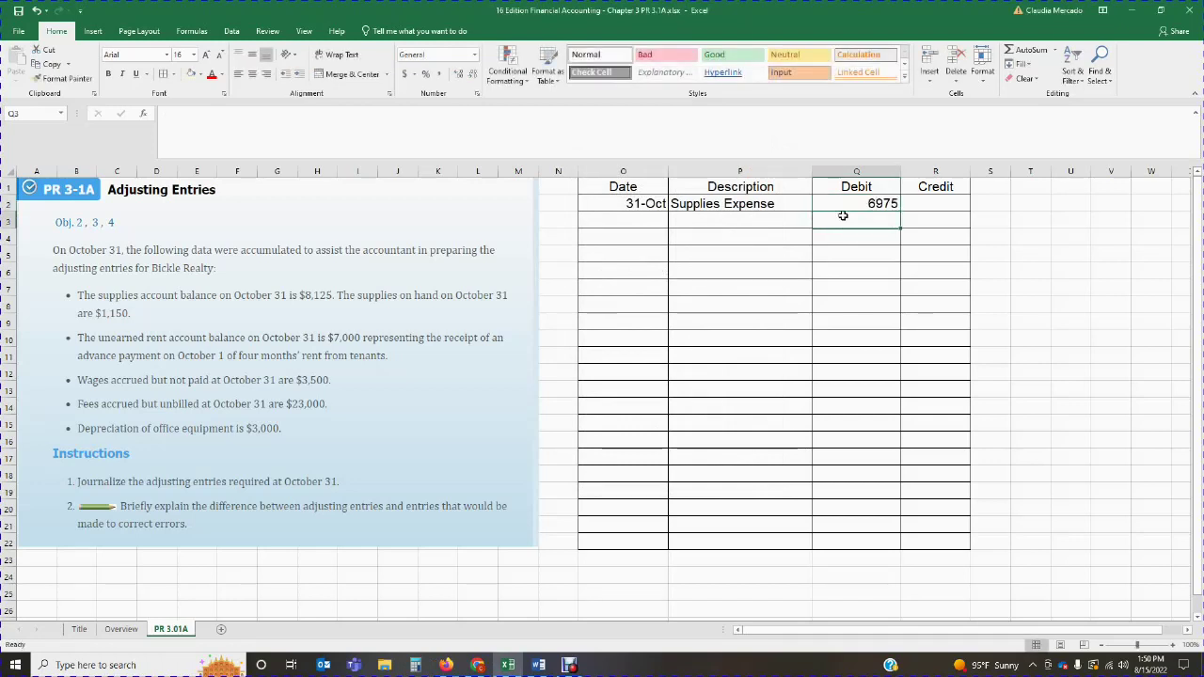
Step: Add an indented Supplies line in row 3 of the journal with a credit of 6975
click(717, 222)
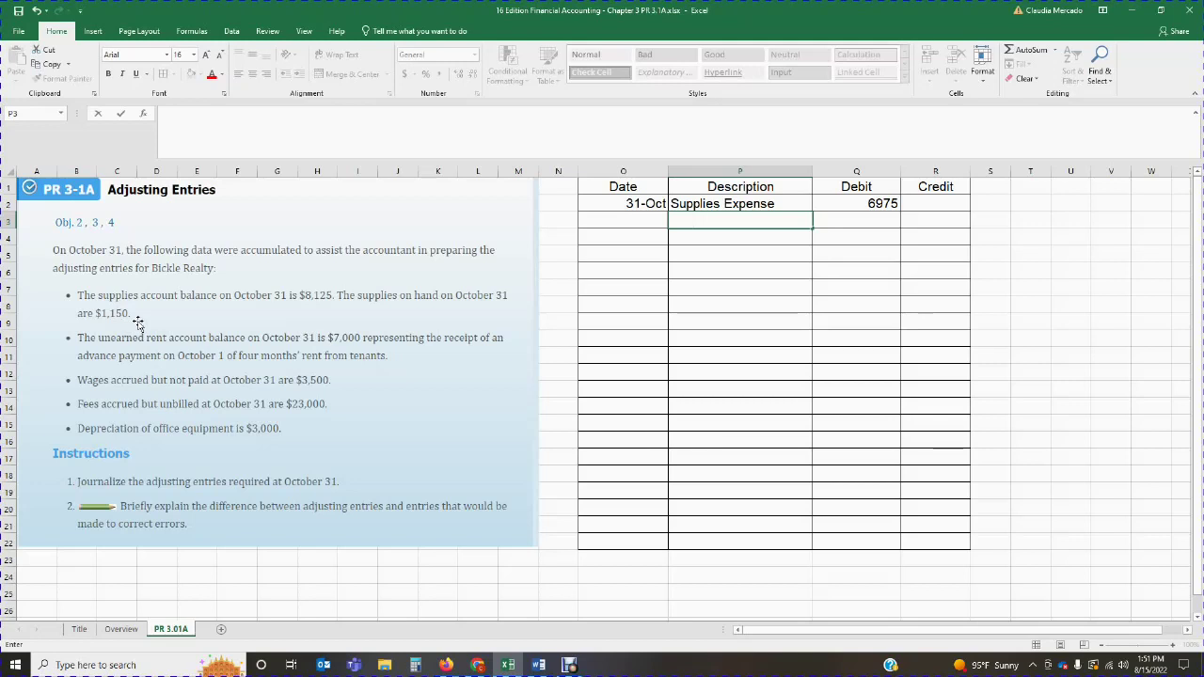
text(Supplies)
key(Tab)
key(Tab)
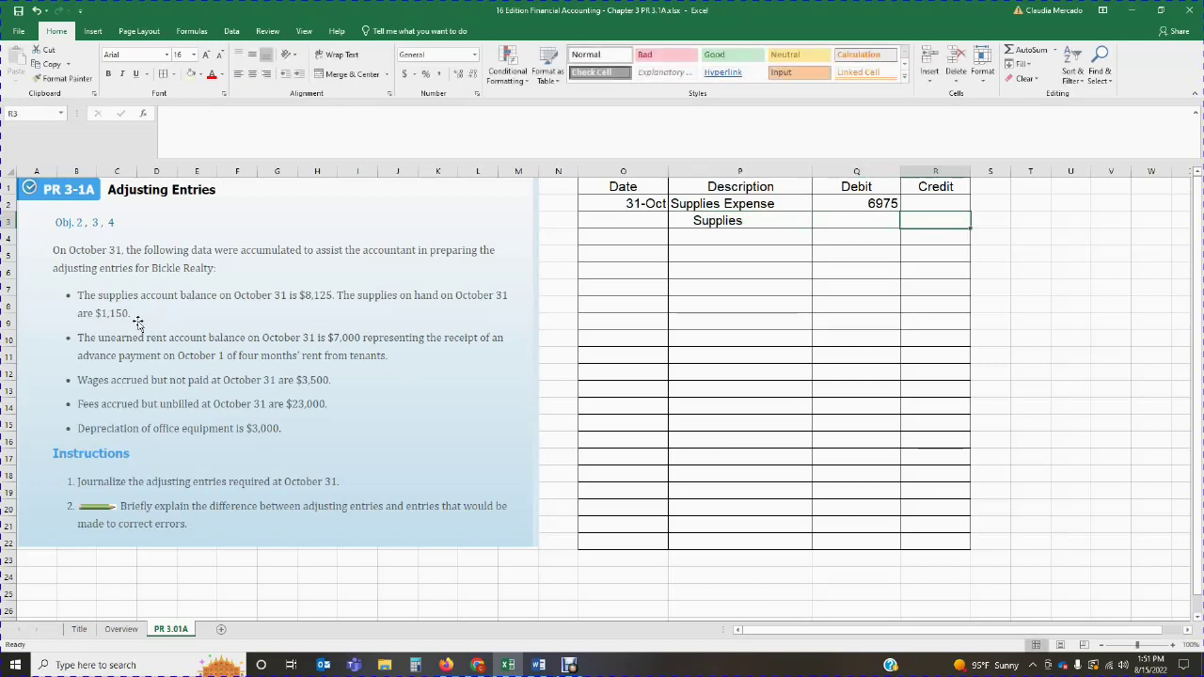
text(6975)
key(Return)
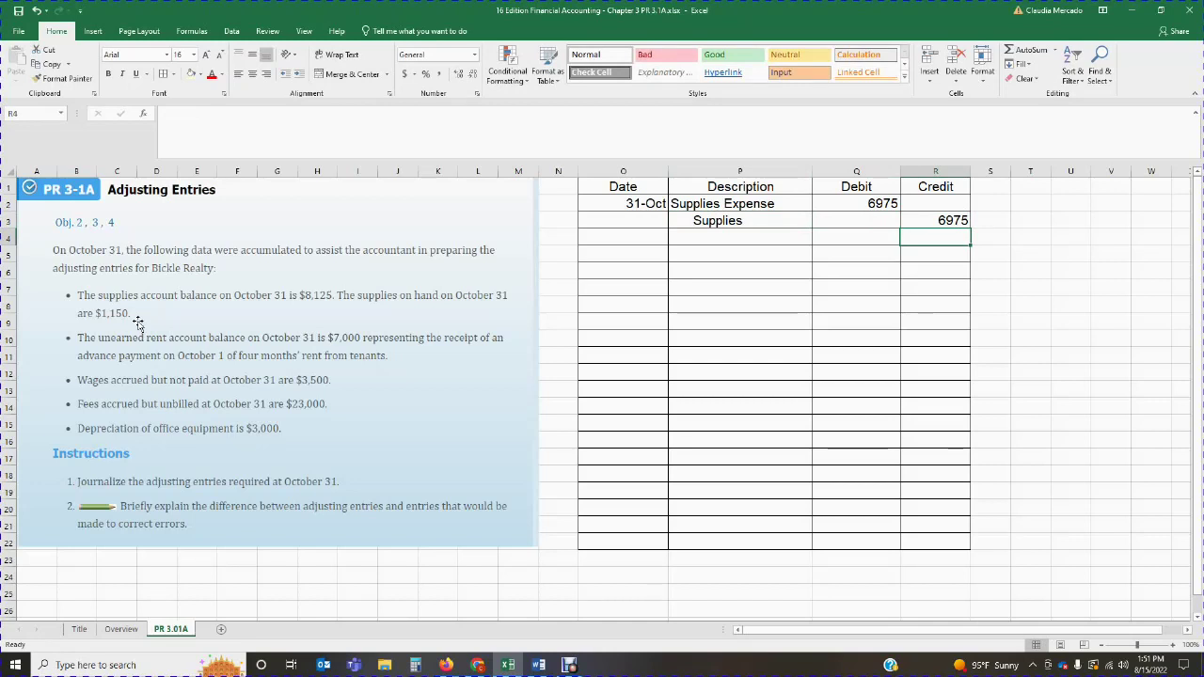
Step: Enter the explanation "Supplies used ($8125-$1150)" in P4 beneath the supplies entry
key(Left)
key(Left)
key(Left)
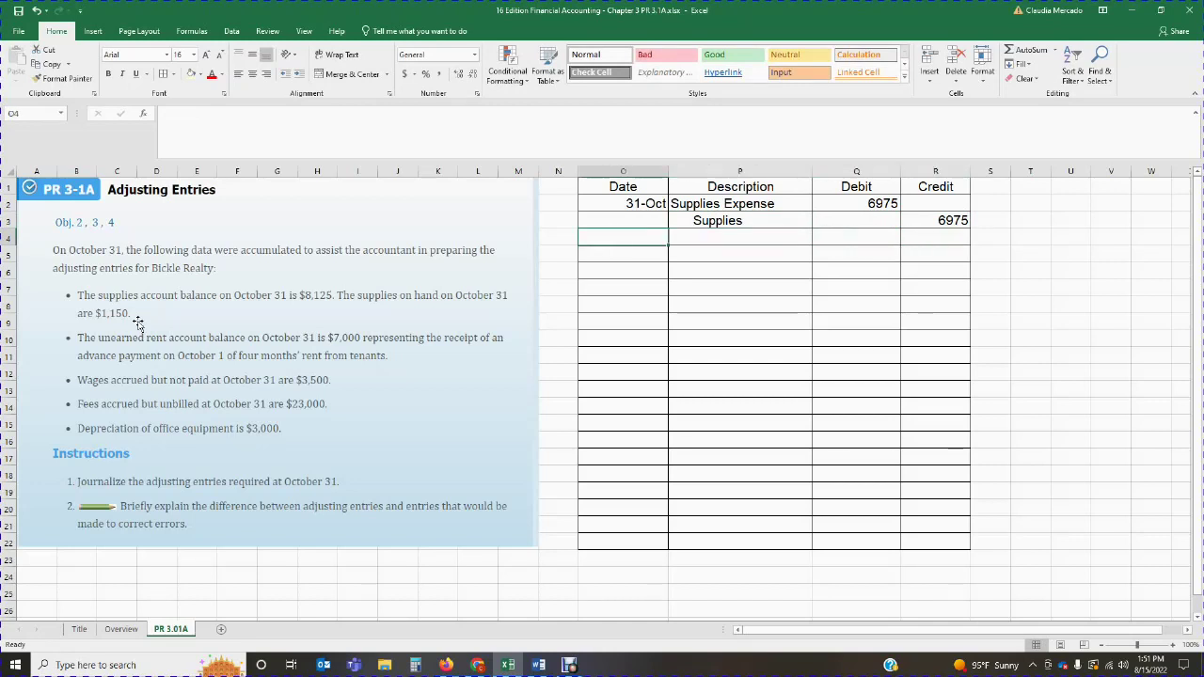
key(Right)
text(Sup)
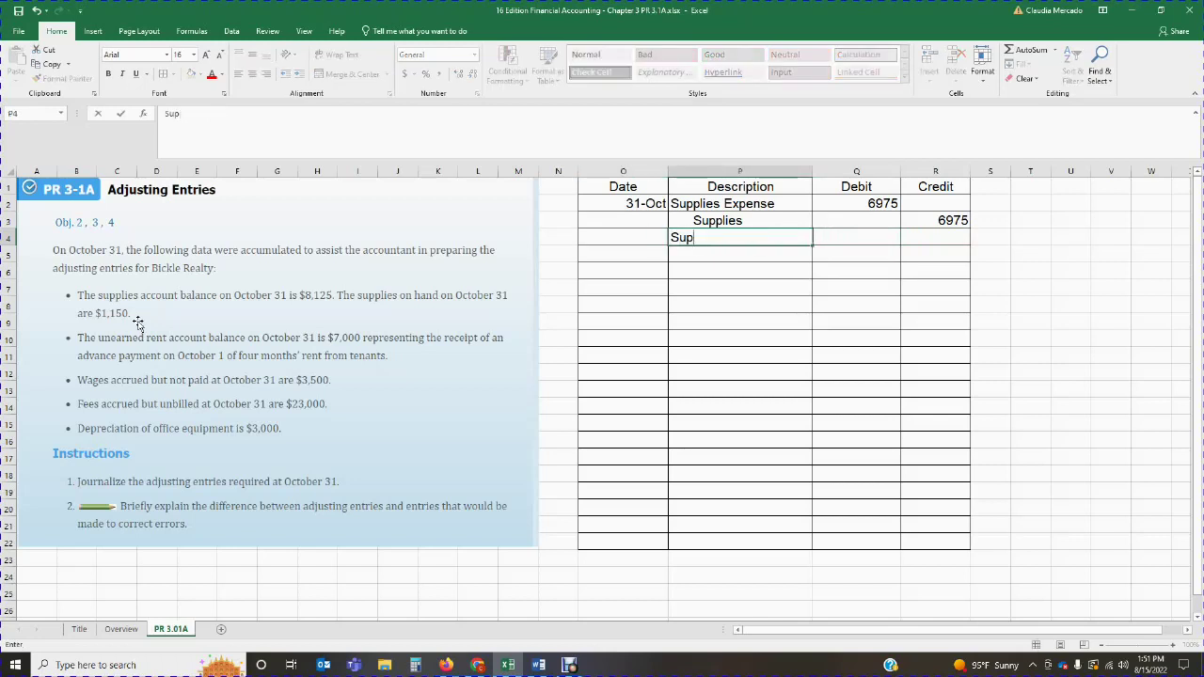
text(lplies used)
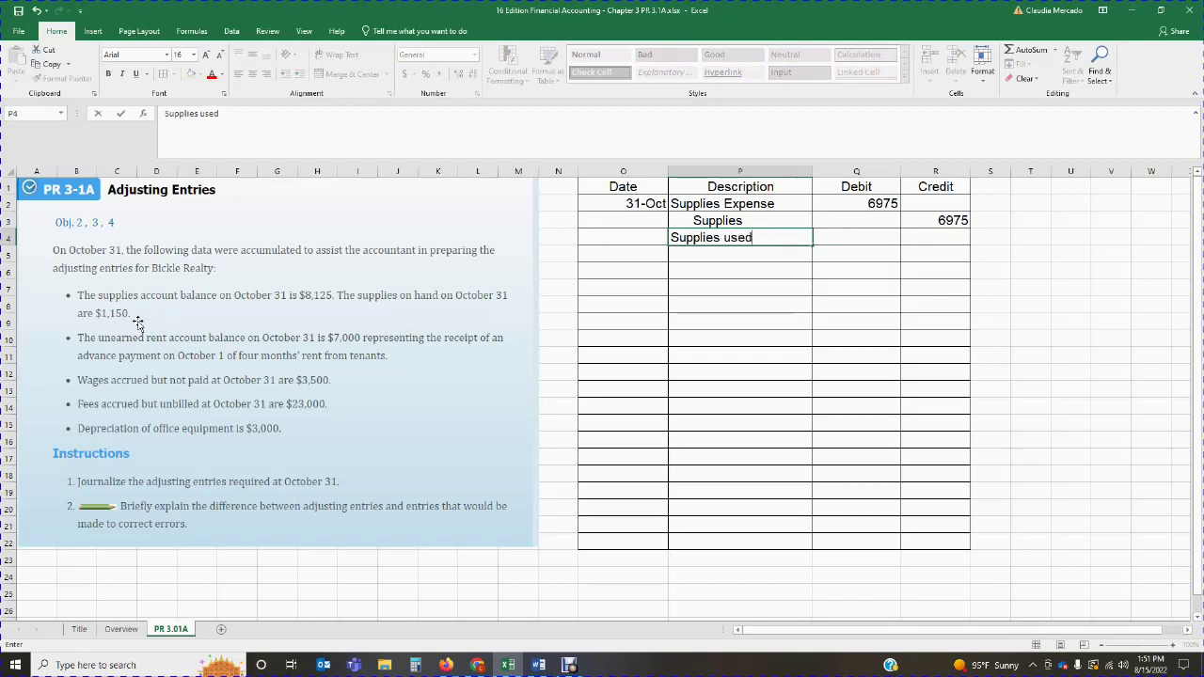
text( ($8125-$115)
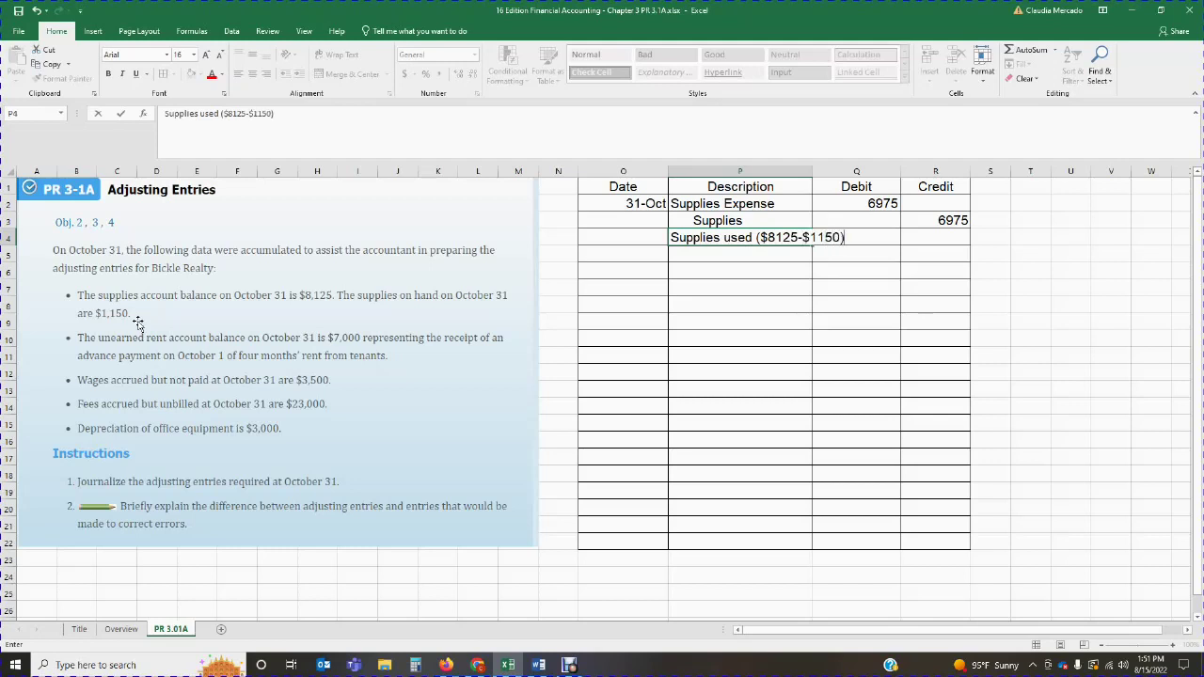
text(0))
key(Return)
click(625, 275)
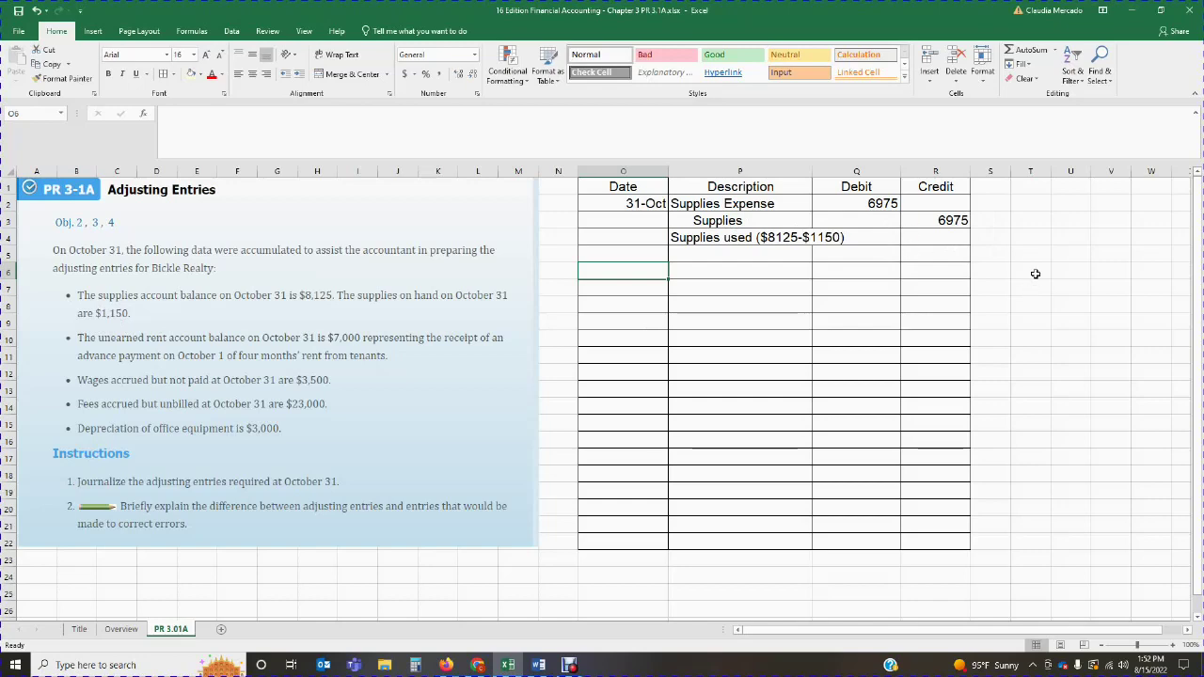
Step: Enter the heading Supplies in T2, beside the journal, and merge and center it across T2:U2
click(1188, 631)
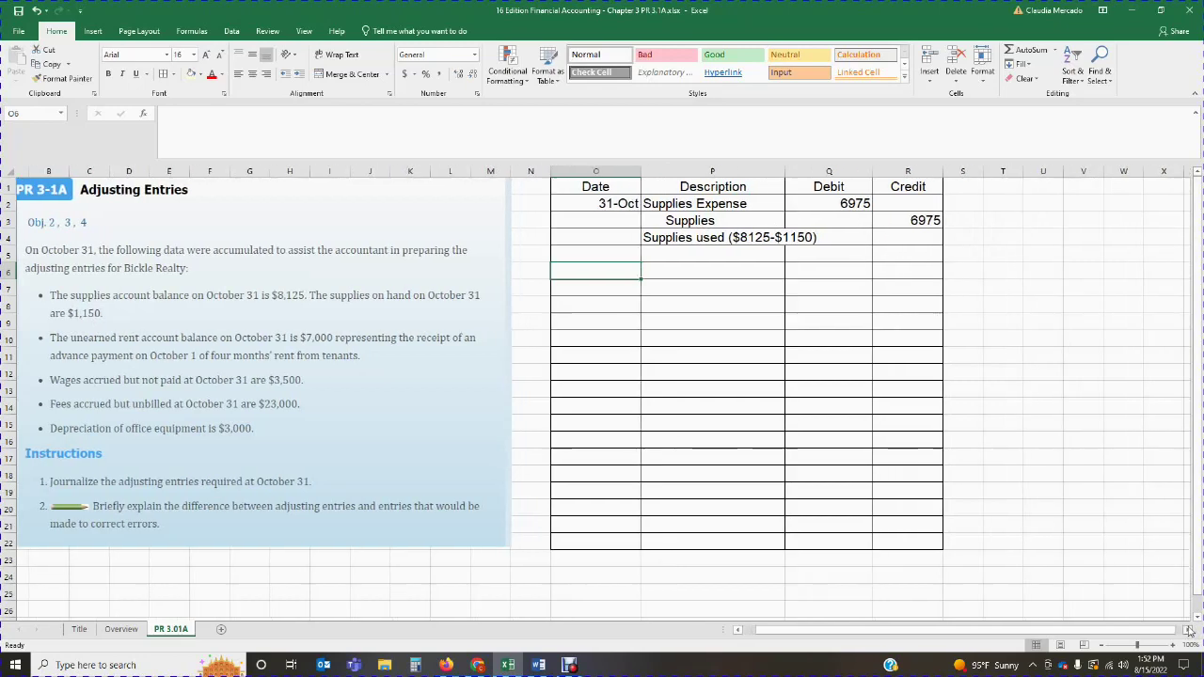
click(1188, 631)
click(955, 204)
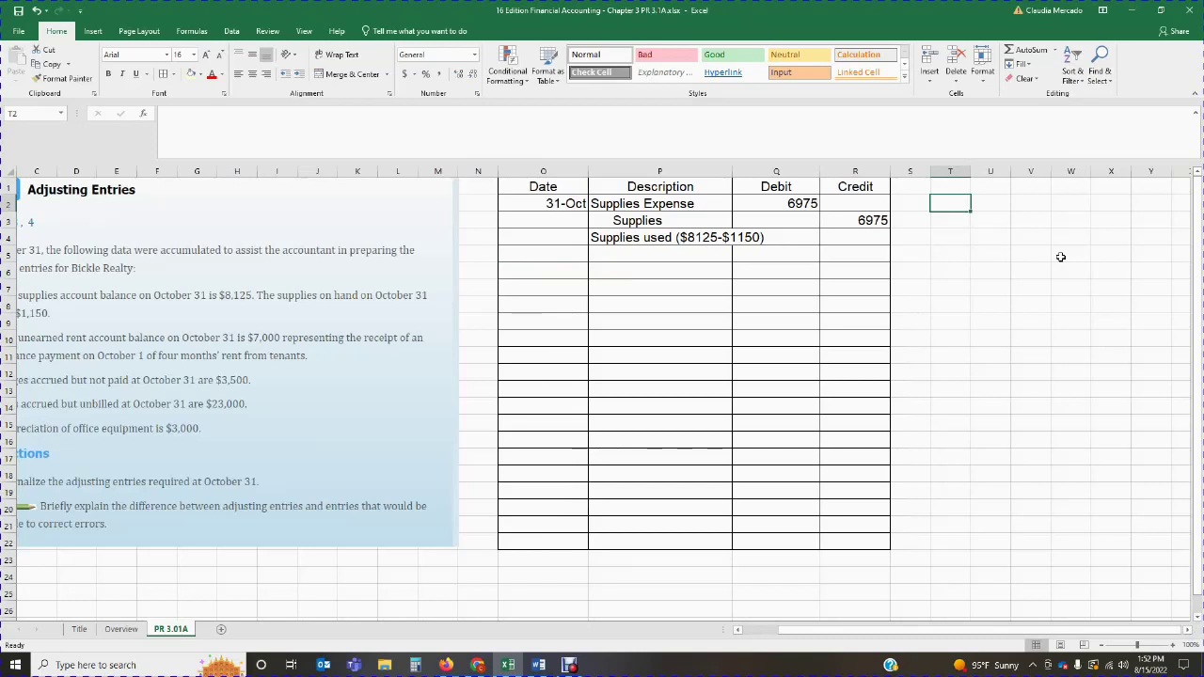
text(Supplies)
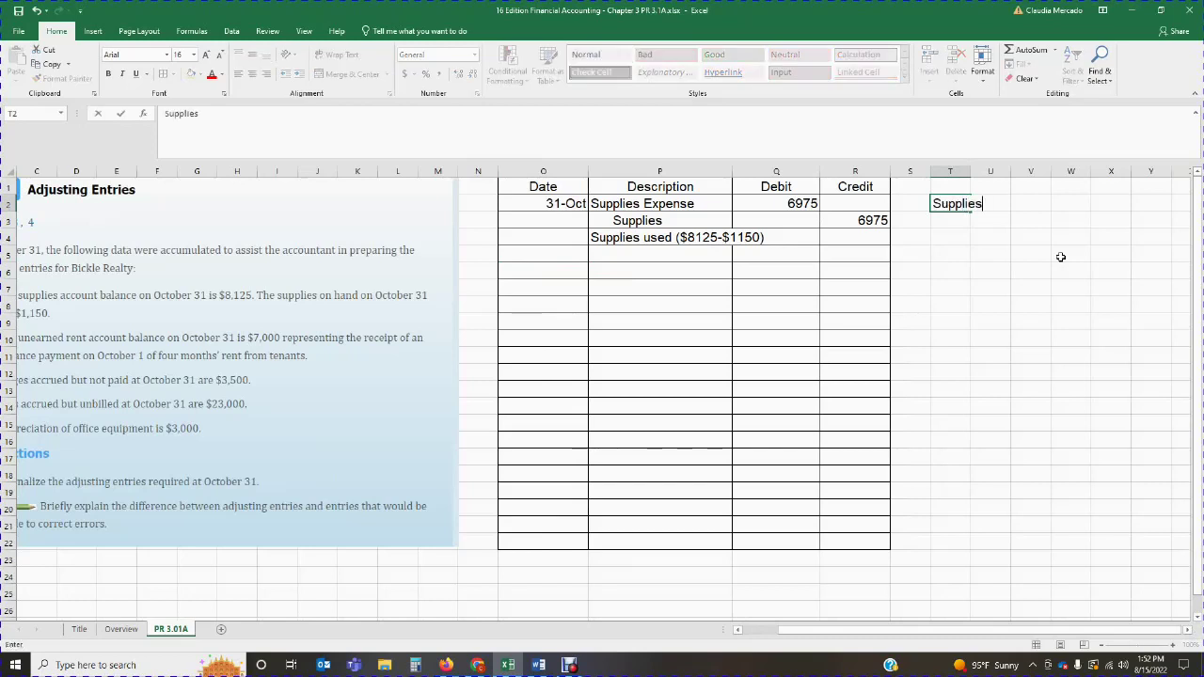
click(1129, 293)
drag(962, 207, 983, 271)
click(361, 77)
Step: Add a left border down U3:U6 as the T-account's center line and widen column T
click(173, 74)
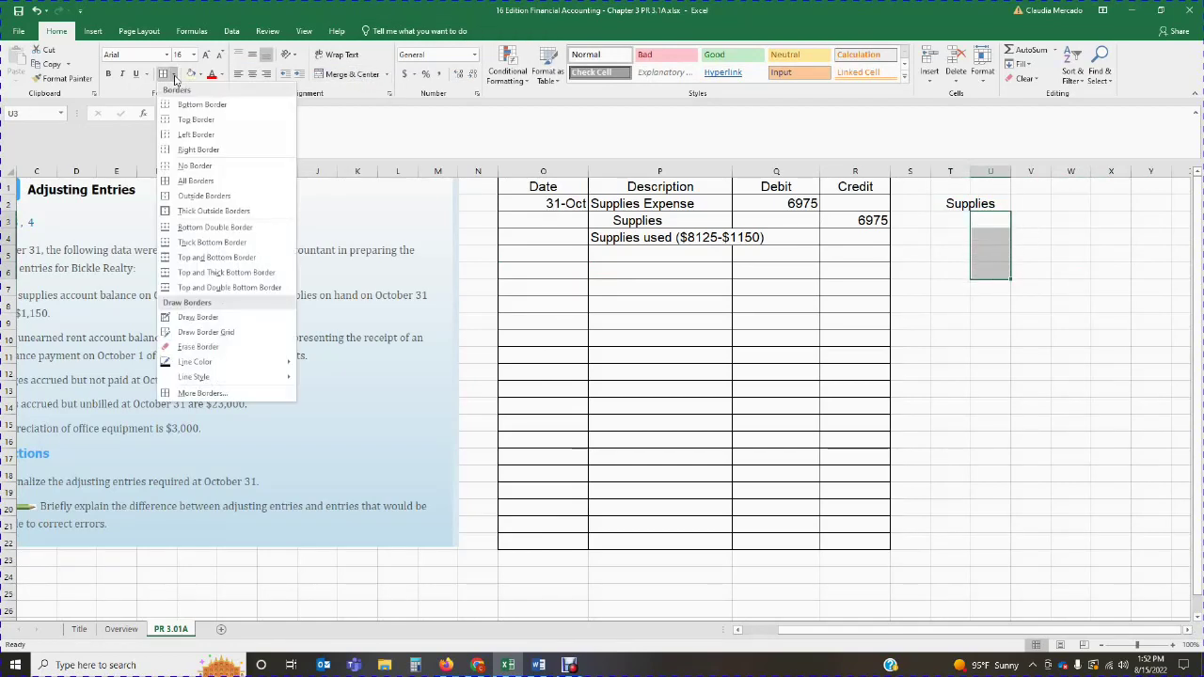
click(193, 134)
click(991, 389)
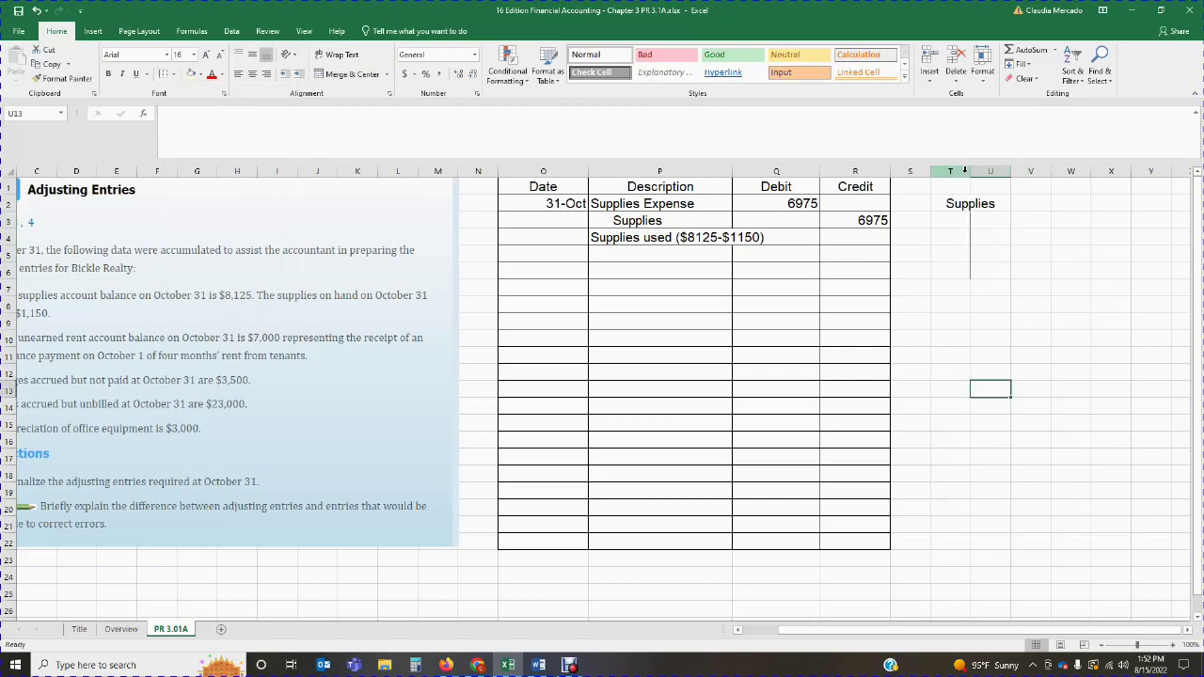
drag(972, 172, 993, 172)
Step: Add a bottom border beneath the merged Supplies heading to complete the T-account
click(982, 203)
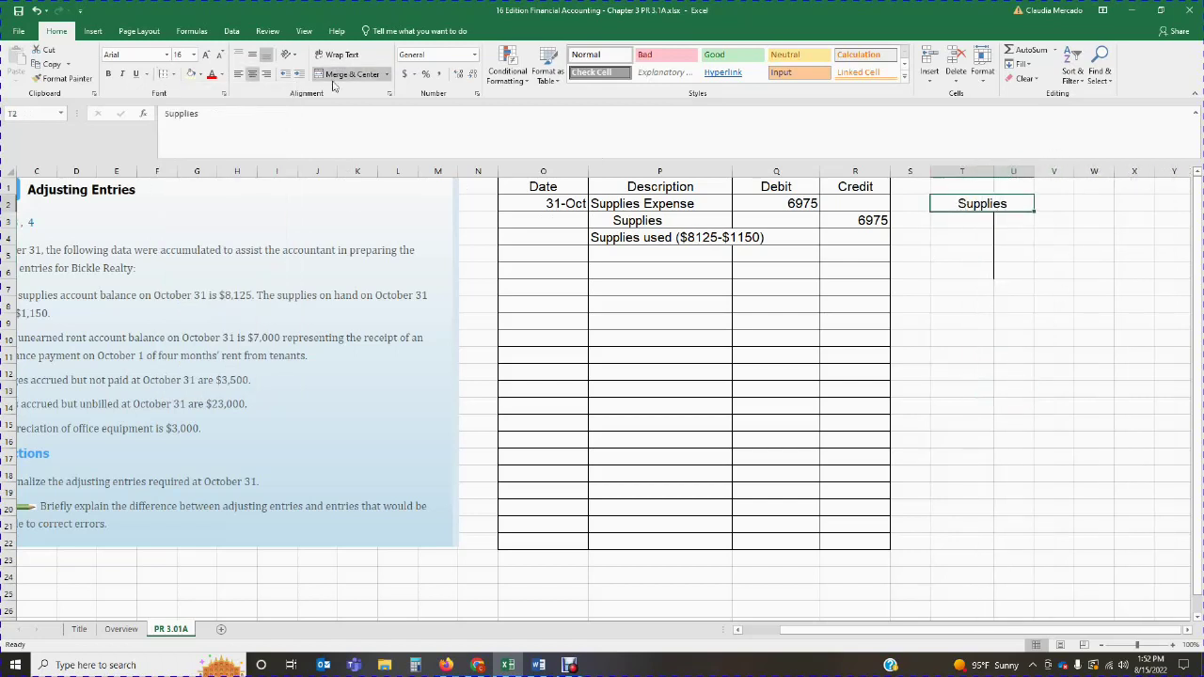
click(188, 74)
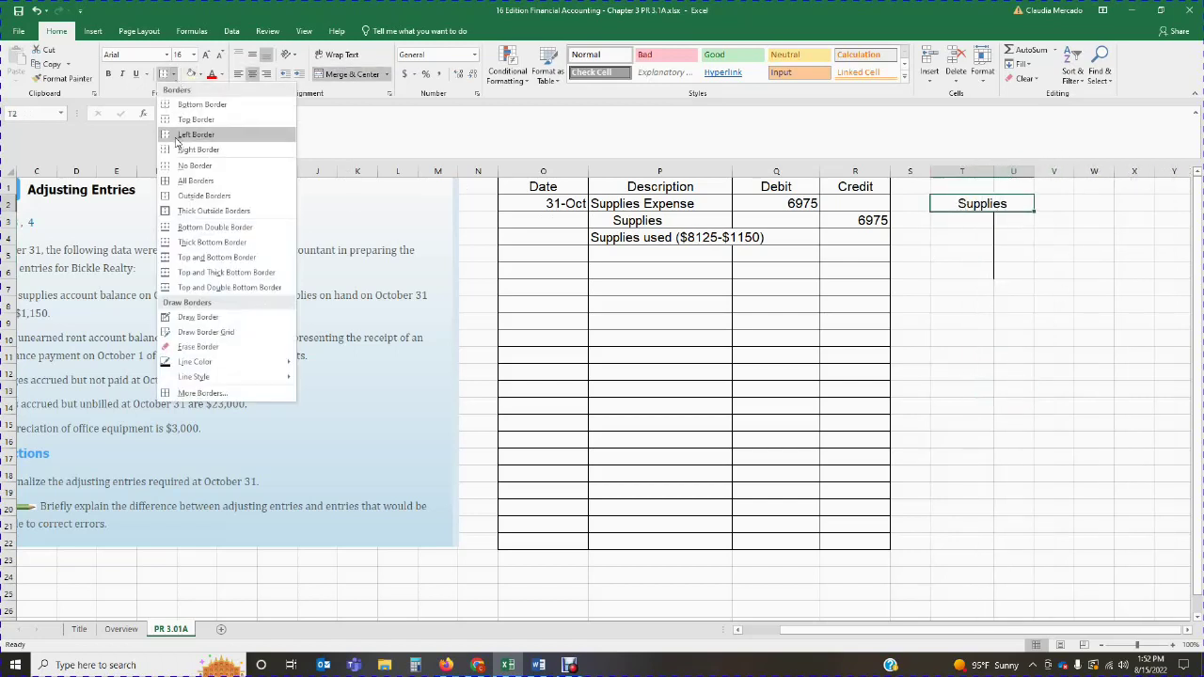
click(202, 98)
click(962, 339)
Step: Enter $8,125 on the debit side of the Supplies T-account in T3
click(961, 221)
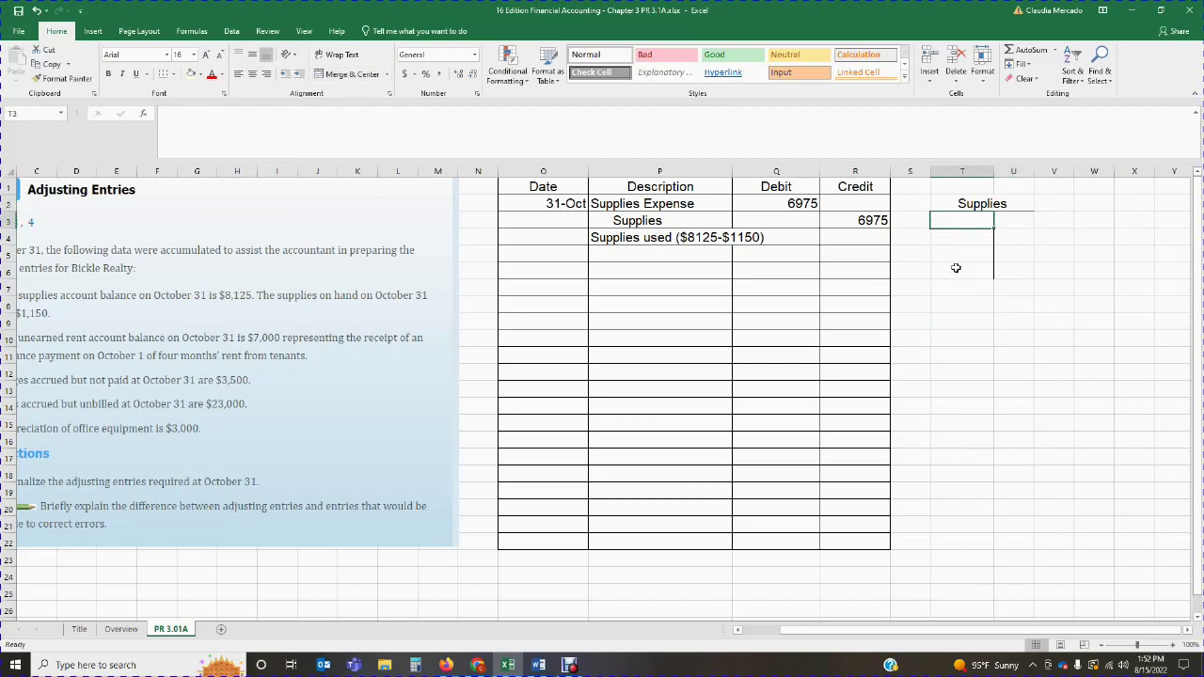
text($812)
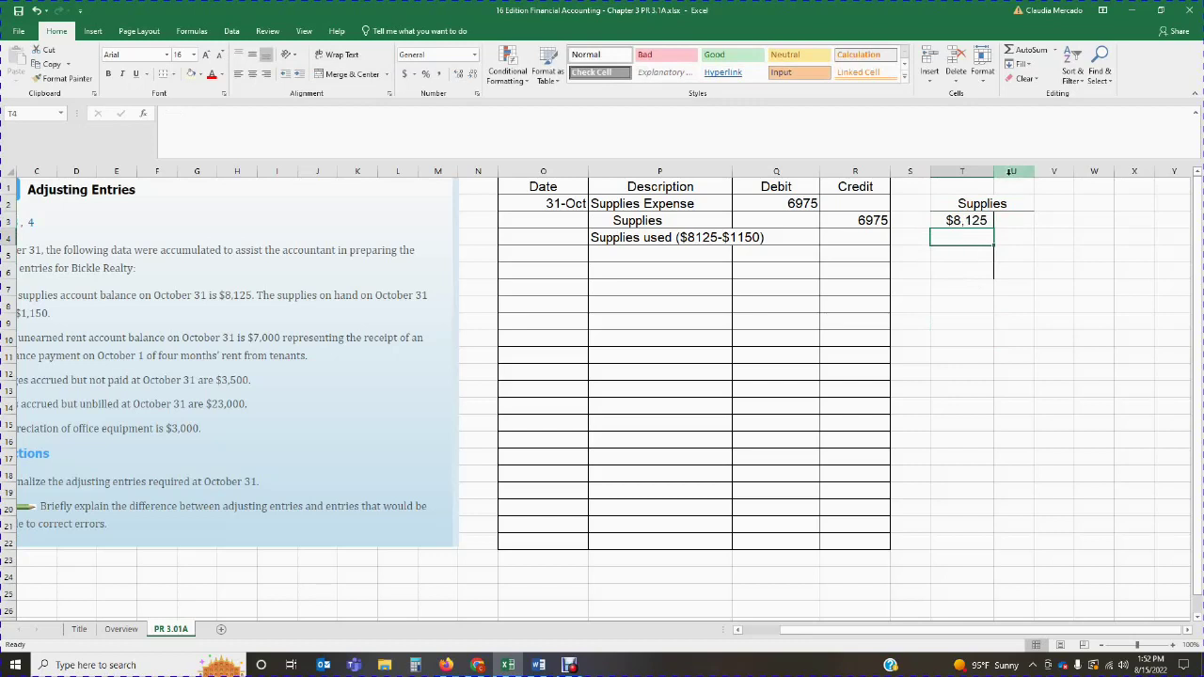
click(984, 206)
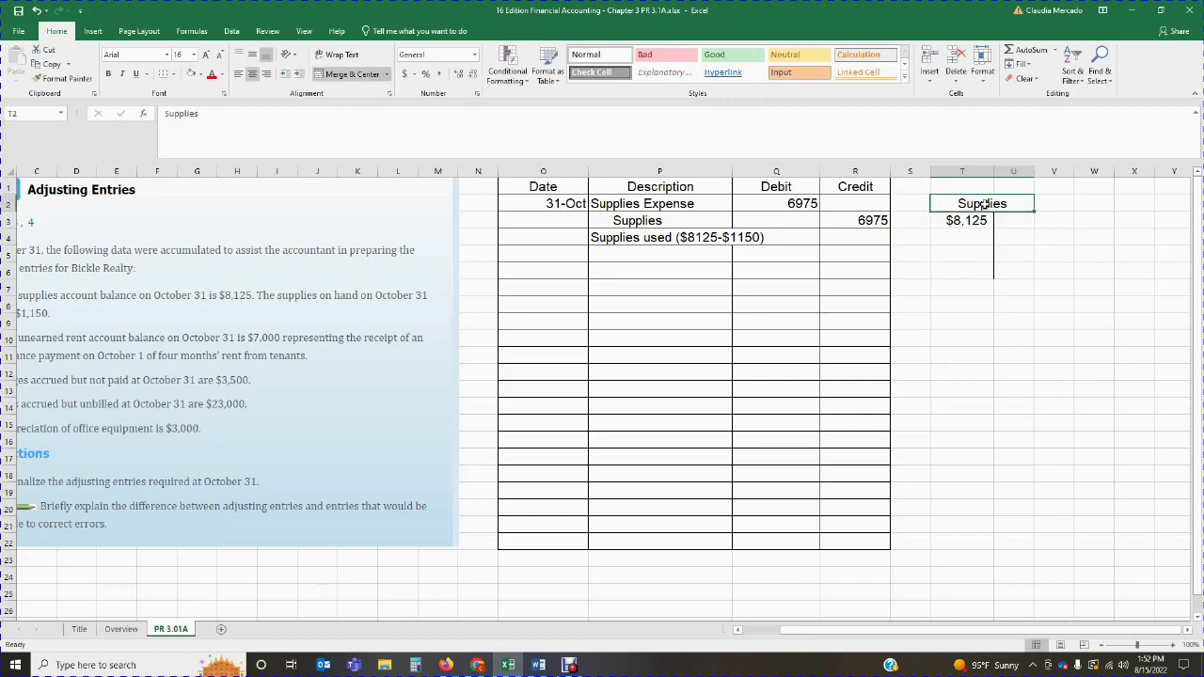
click(967, 222)
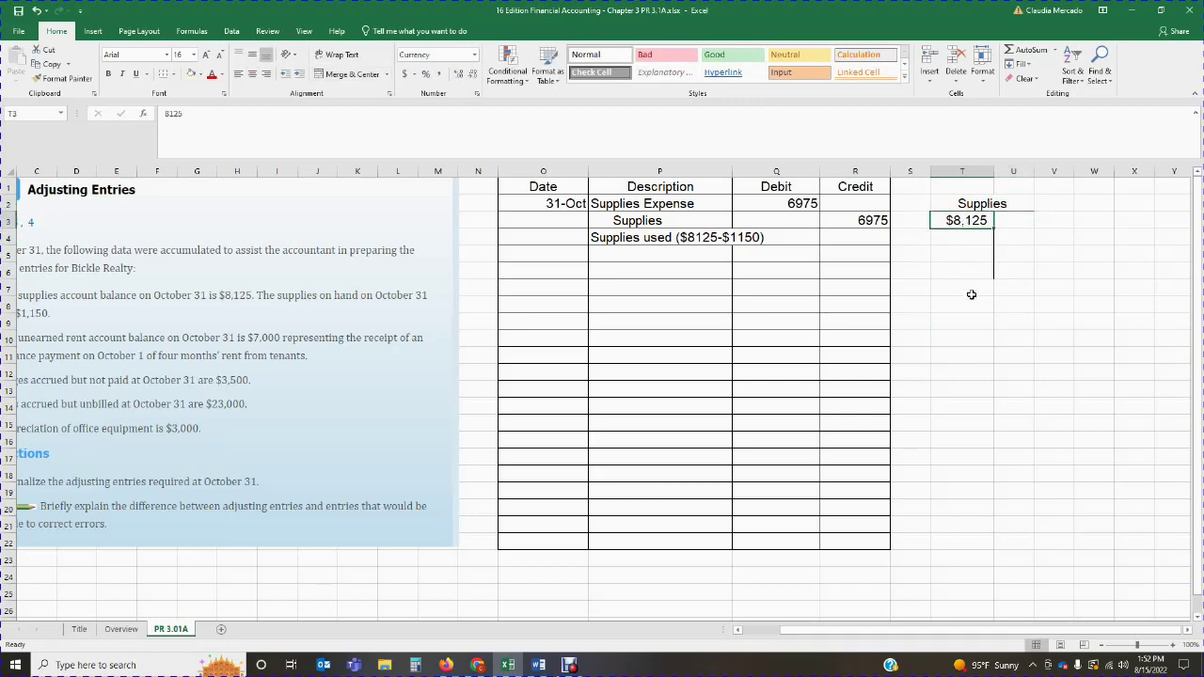
Step: Label the $8,125 amount Beg. Bal in S3 and autofit column S to the label
click(910, 219)
text(Beg. Bal)
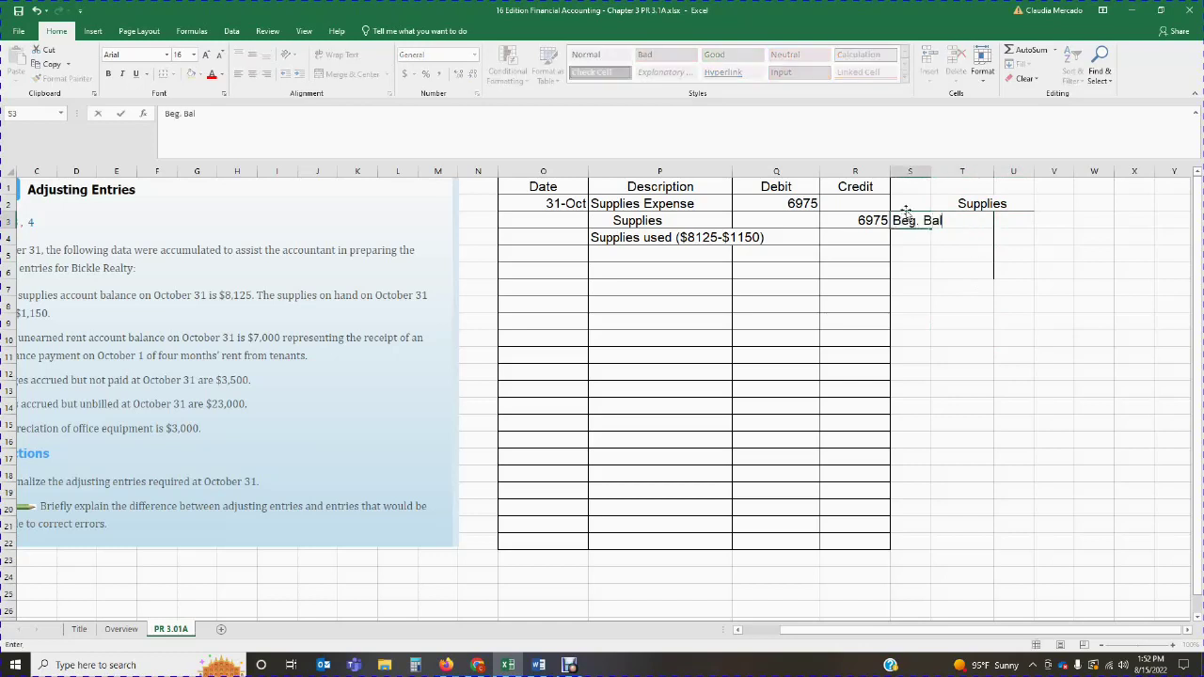
key(Tab)
double_click(930, 171)
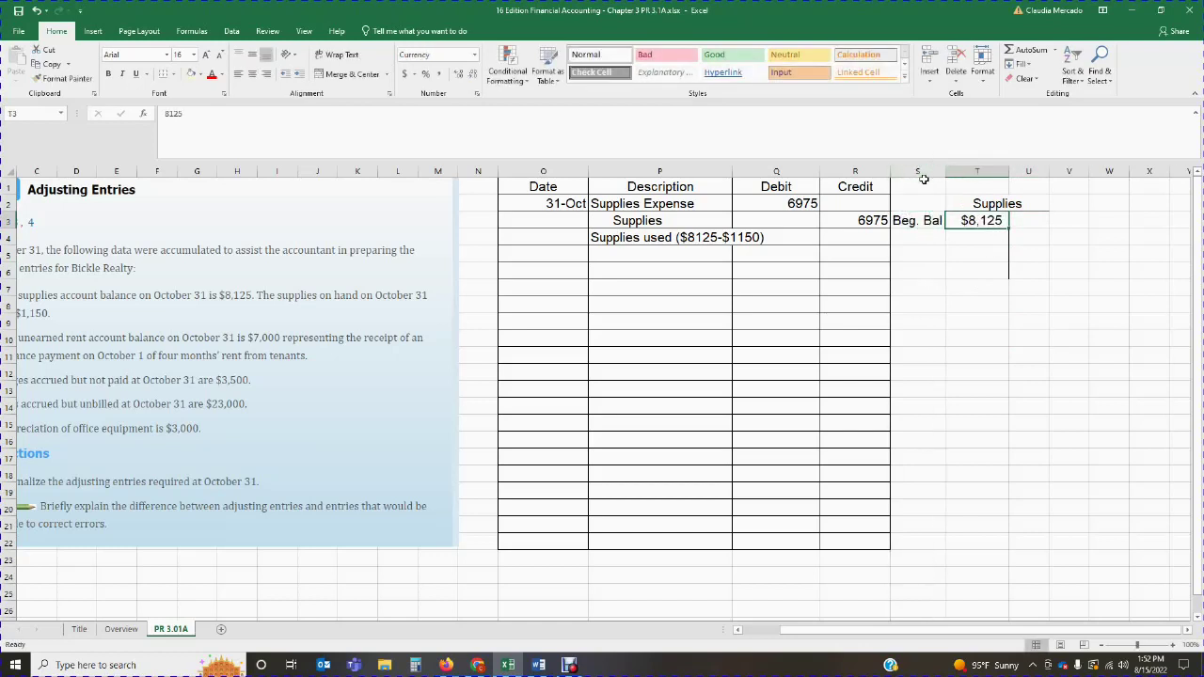
Step: Insert a blank column before the Beg. Bal column and narrow it to a small spacer
right_click(920, 172)
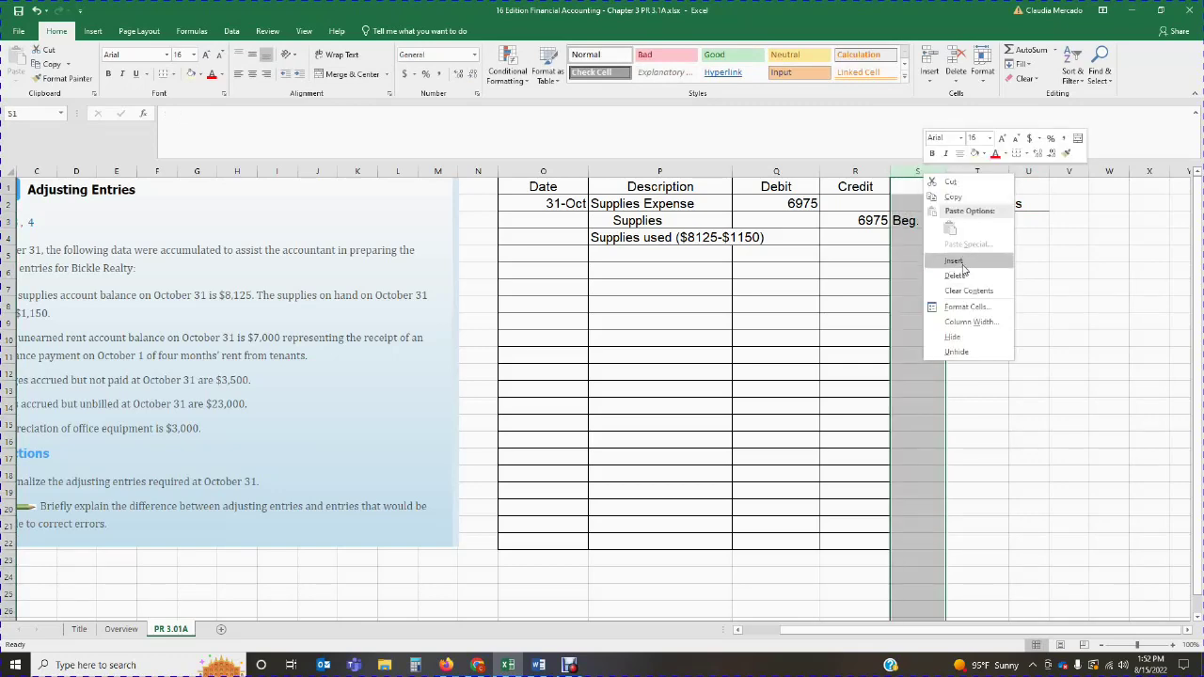
click(954, 260)
drag(961, 172, 928, 174)
click(969, 308)
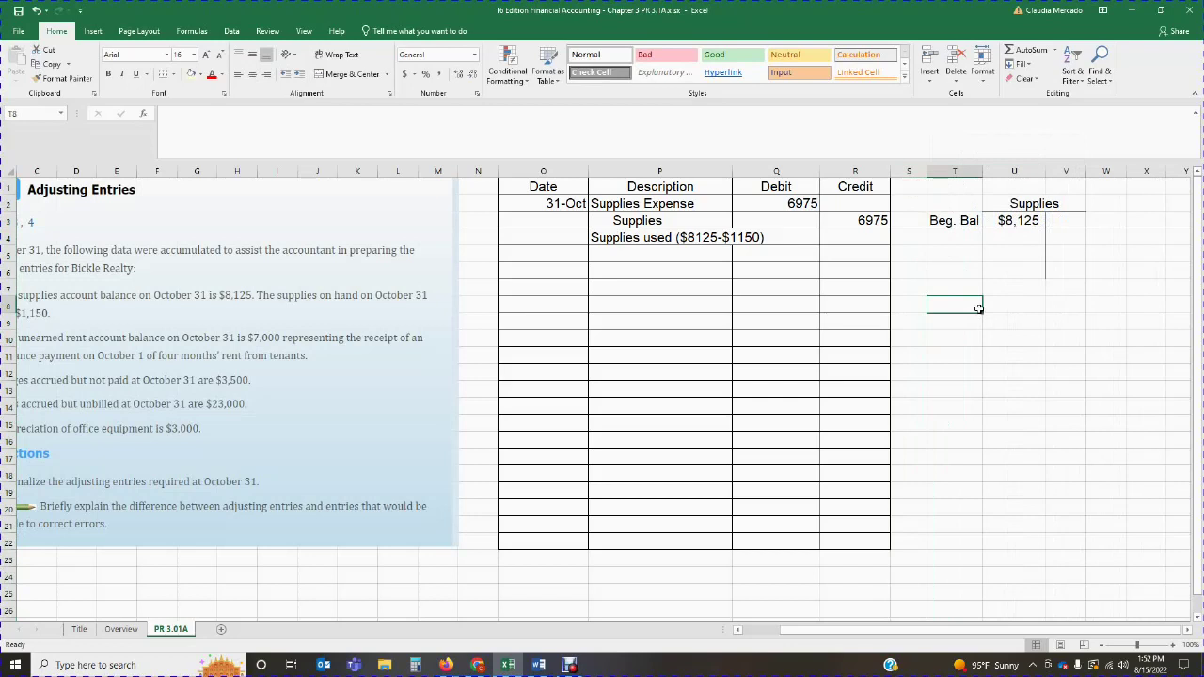
Step: Add a bottom border under the beginning balance row of the T-account, across U3:V3
click(1018, 222)
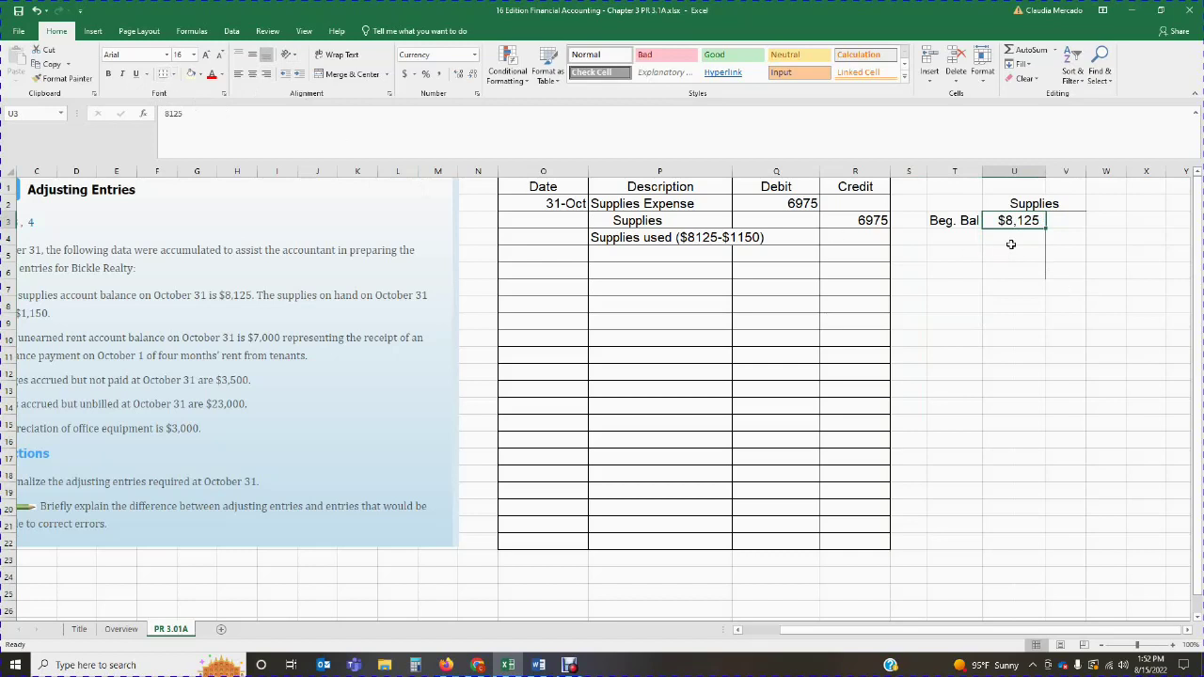
drag(1031, 220, 1066, 220)
click(165, 74)
click(979, 379)
Step: Enter the label End. Bal in T4 with $1,150 in U4, and check both balances against the problem data
click(959, 238)
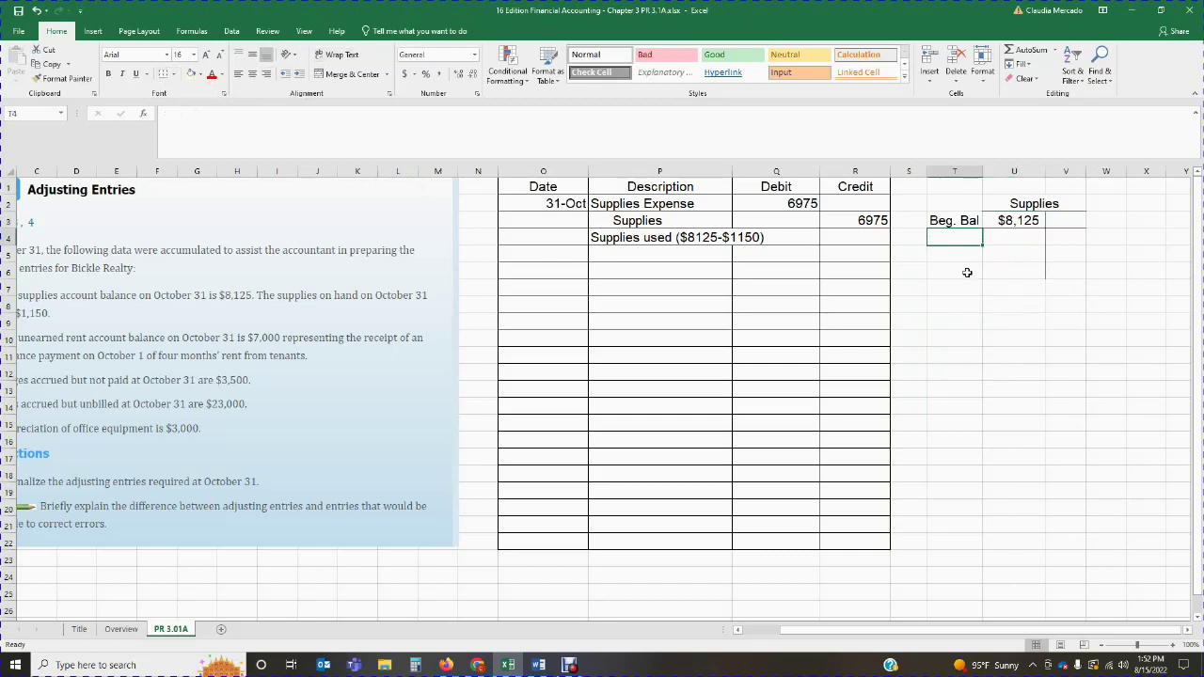
text(End. Bal)
key(Tab)
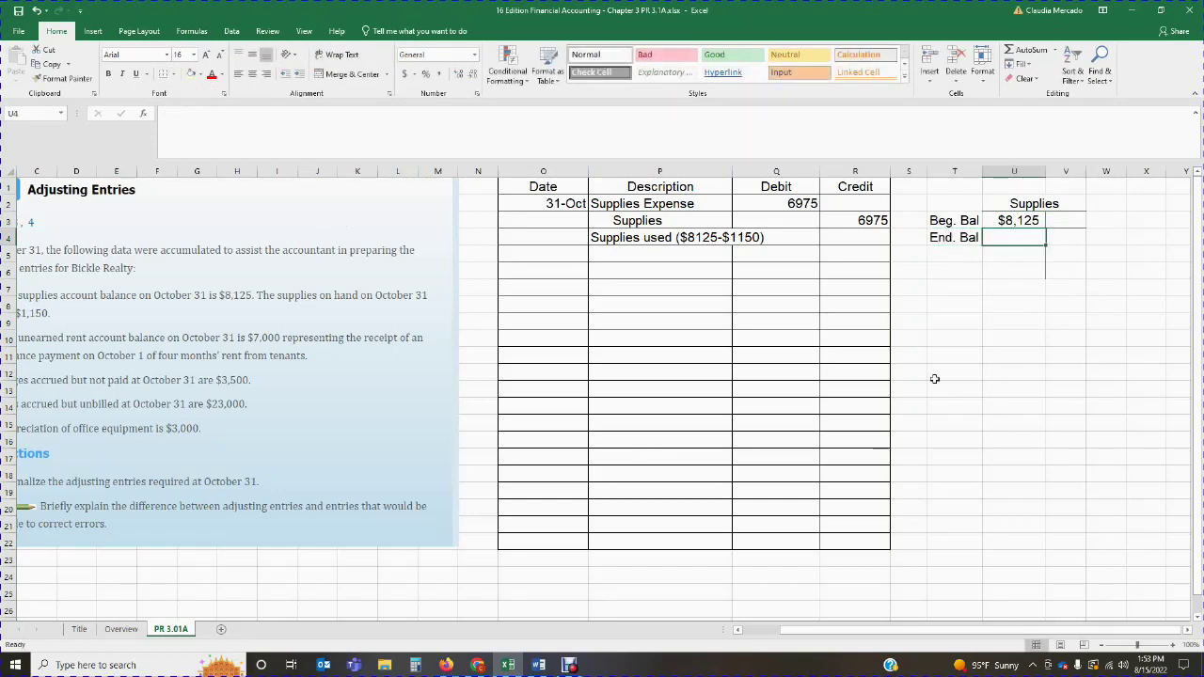
text($1,150)
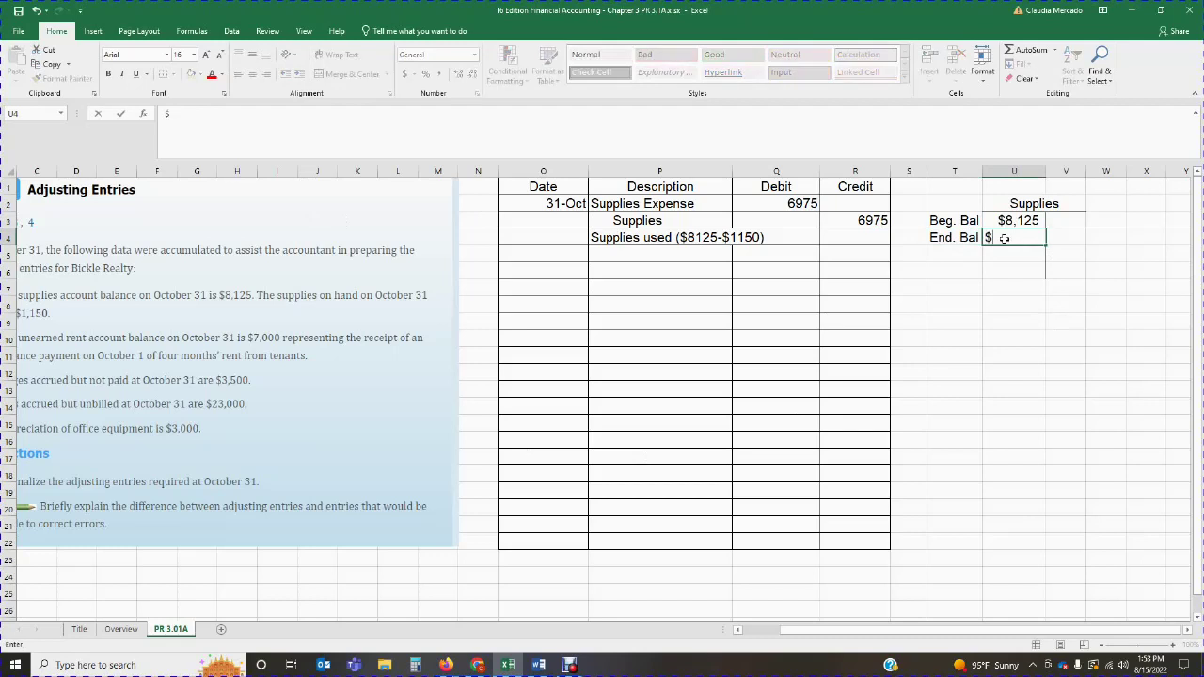
key(Return)
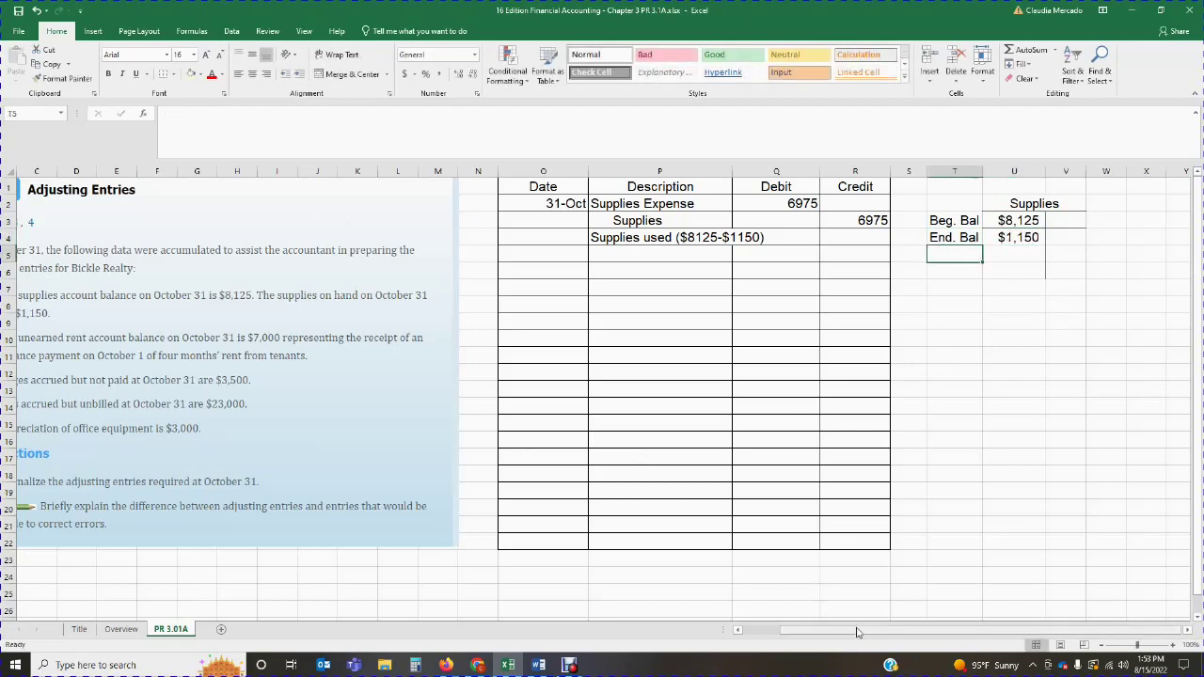
drag(846, 630, 820, 630)
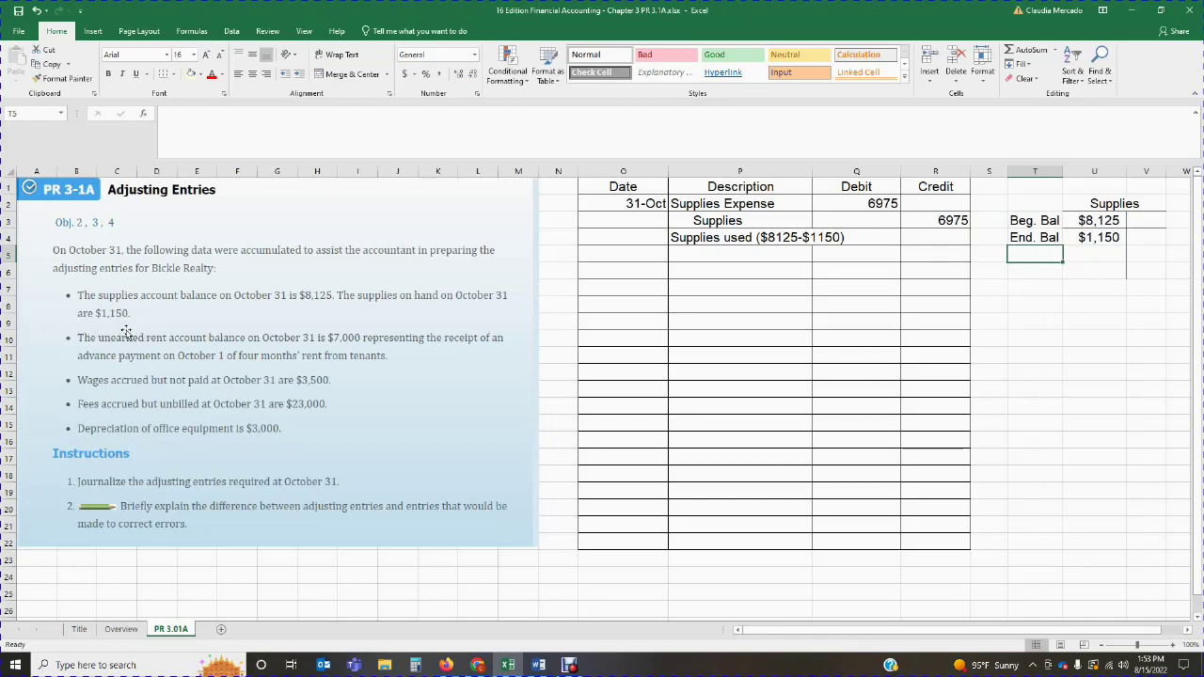
drag(846, 632, 934, 636)
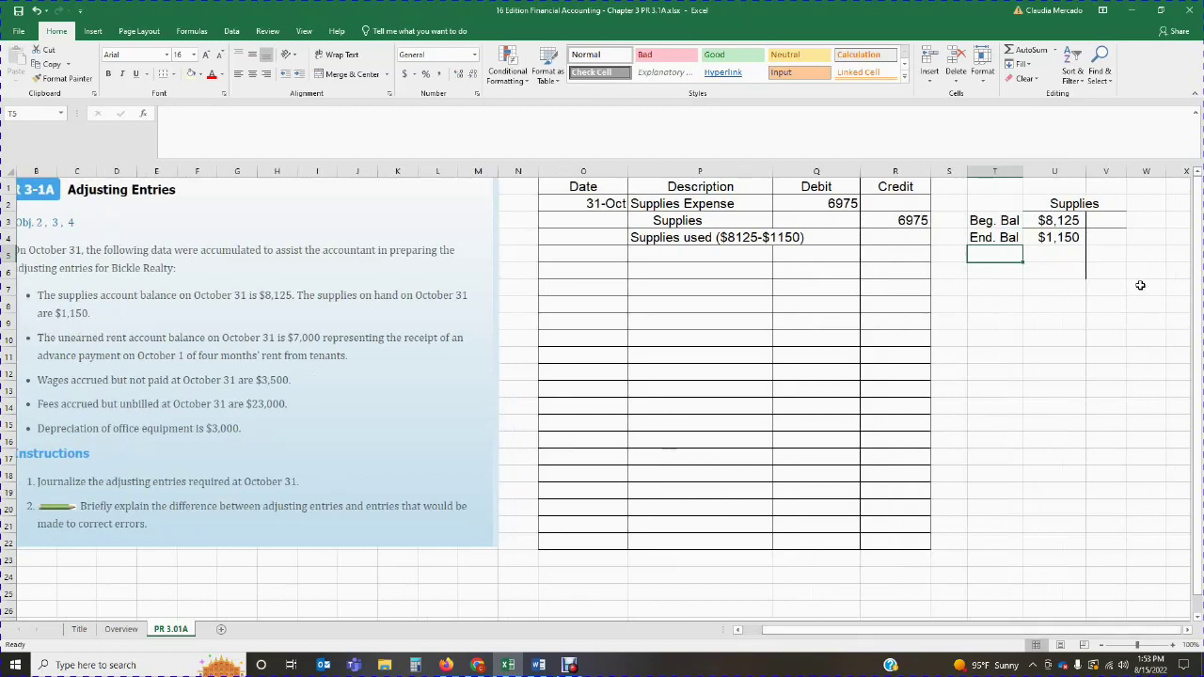
click(1061, 221)
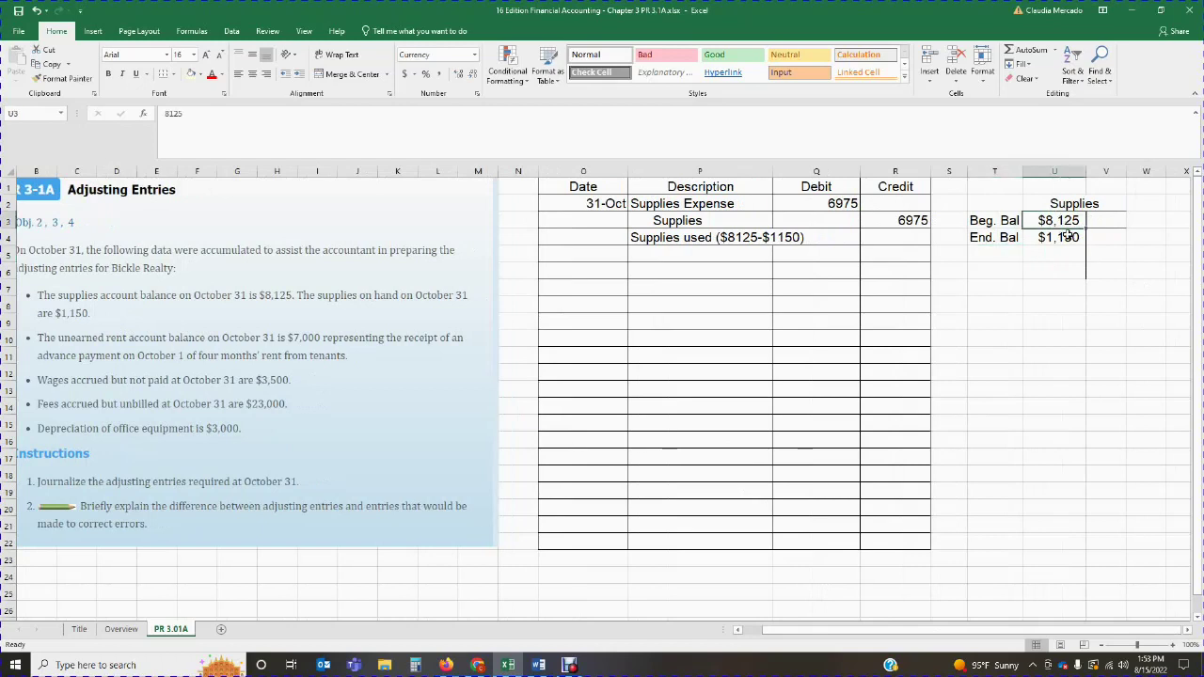
click(1060, 239)
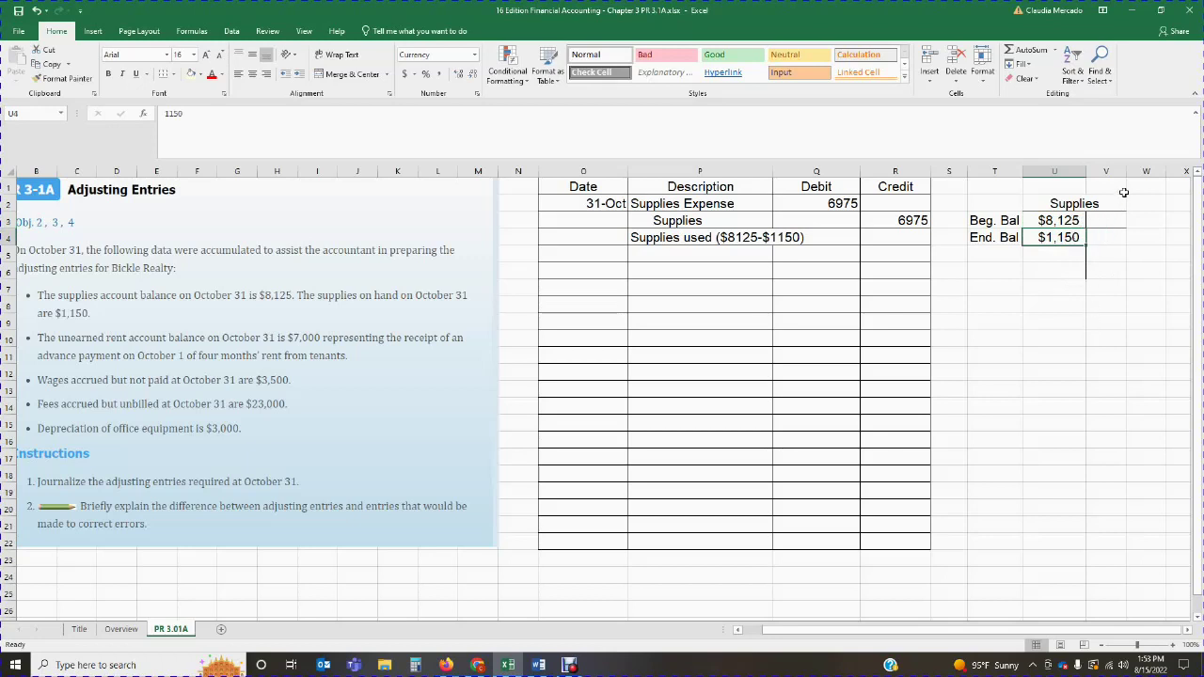
Step: Widen column V and post the journal's Supplies credit of 6975 to V3 in the T-account
drag(1123, 184, 1144, 172)
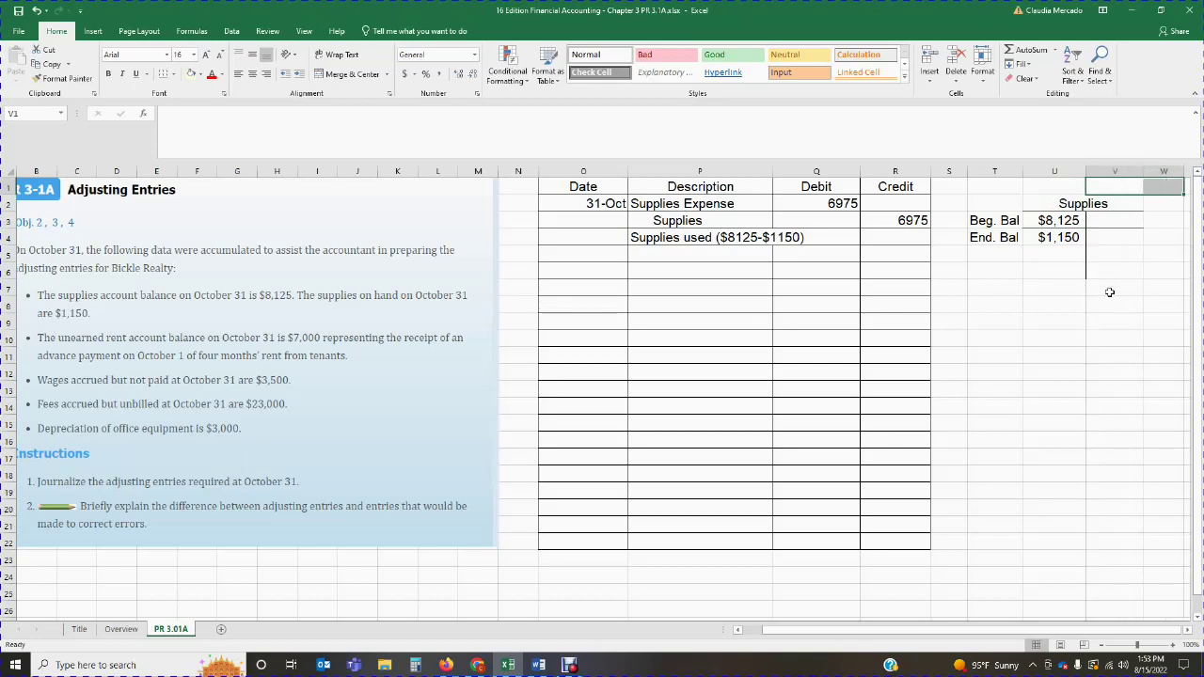
click(900, 225)
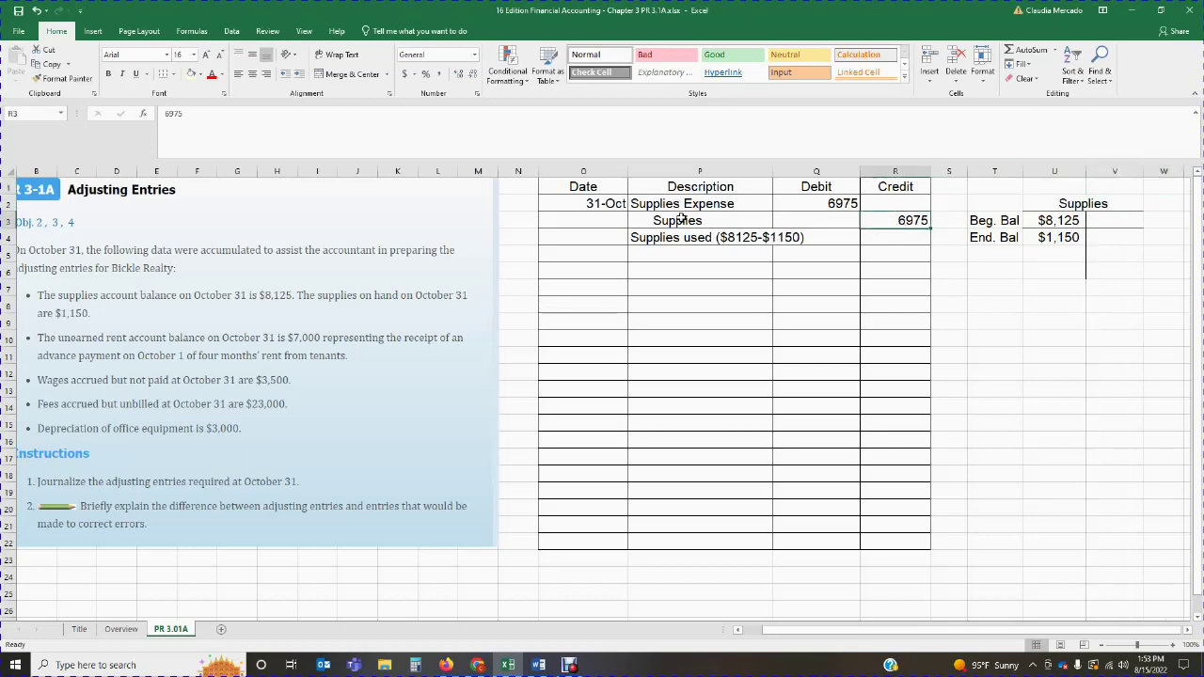
click(1103, 222)
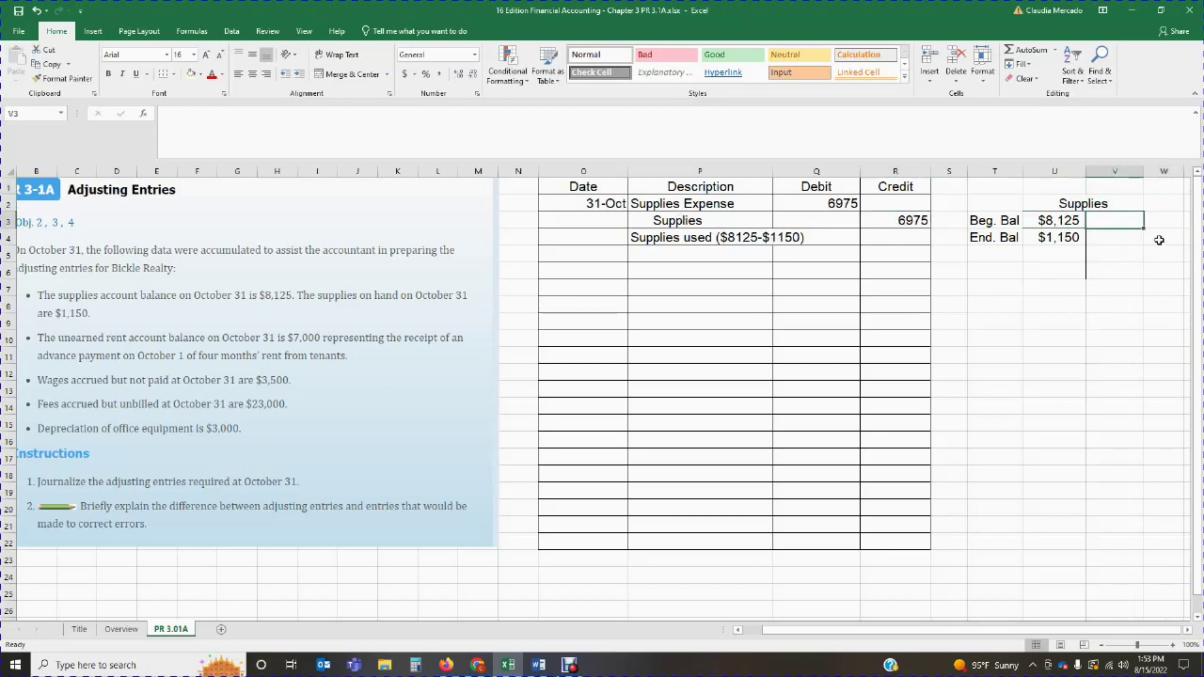
text(39675)
key(BackSpace)
key(BackSpace)
key(BackSpace)
text(6975)
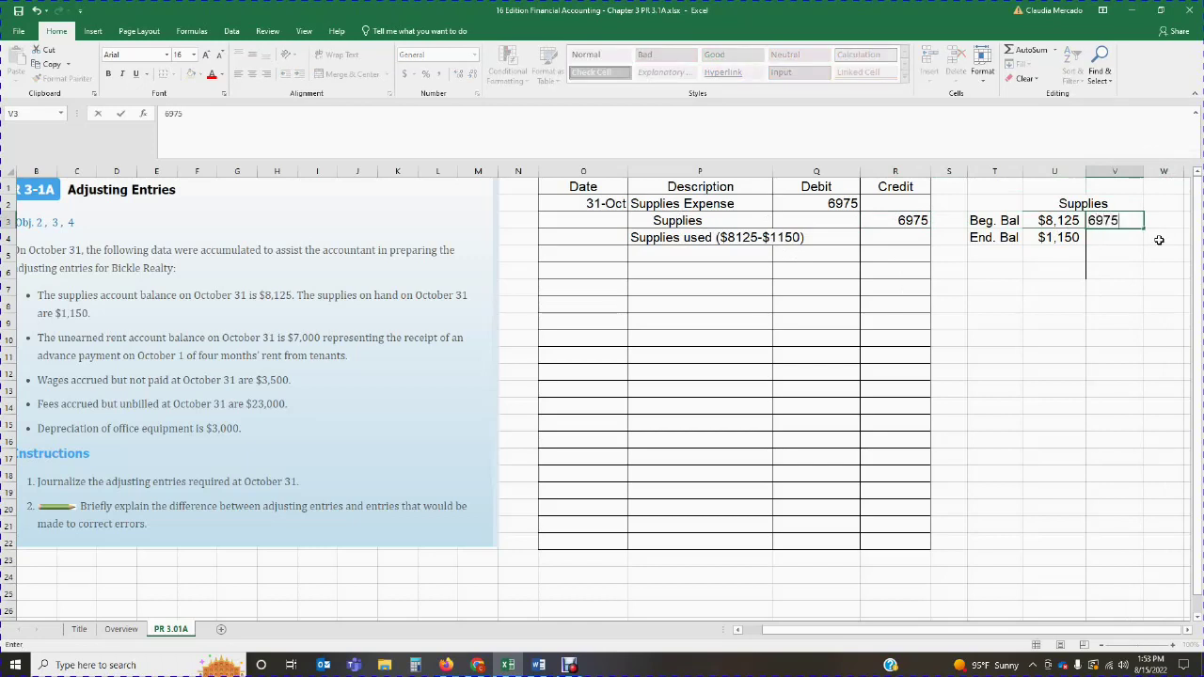
Step: Label the 6975 credit in the T-account as "Adj." in W3
key(Tab)
text(Adj)
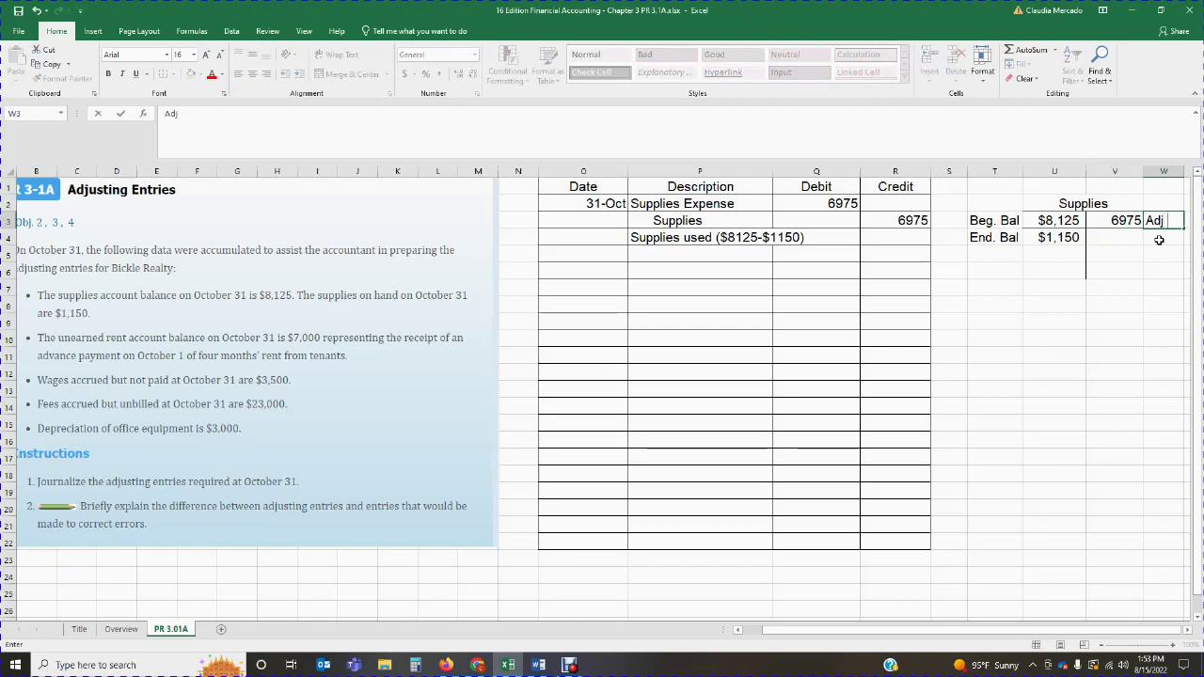
text(.)
click(1137, 282)
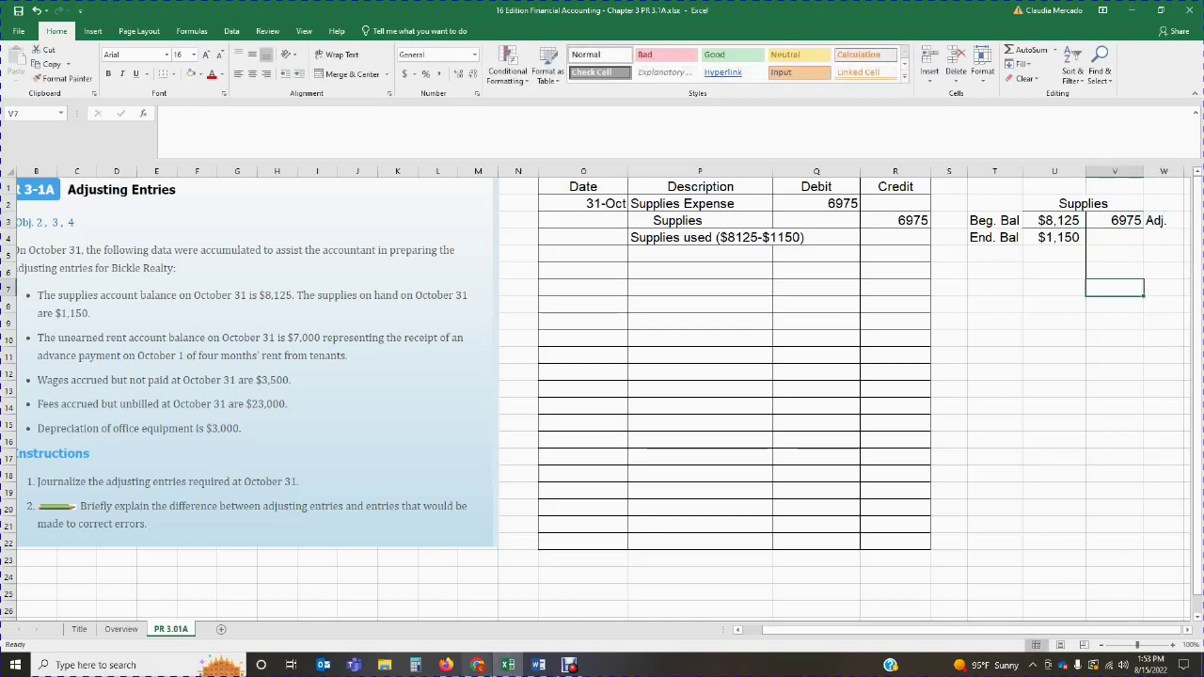
Step: Compute 8125 minus 6975 in Calculator to check the ending supplies balance, and close Calculator
click(415, 666)
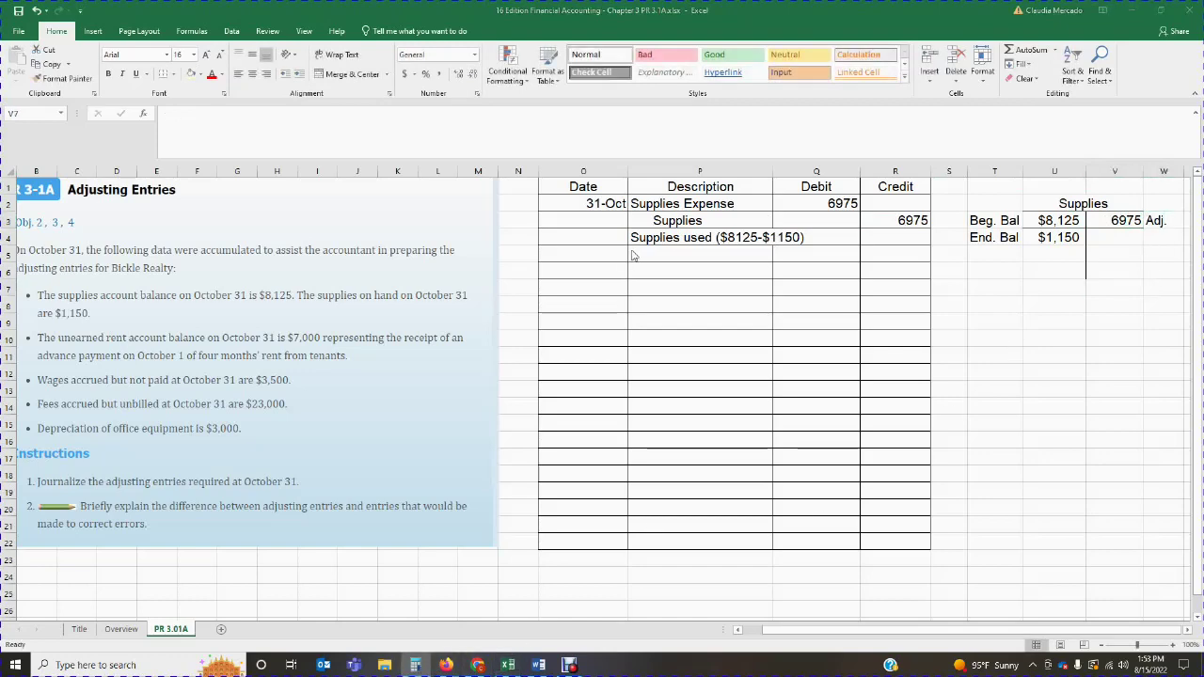
drag(708, 191, 646, 191)
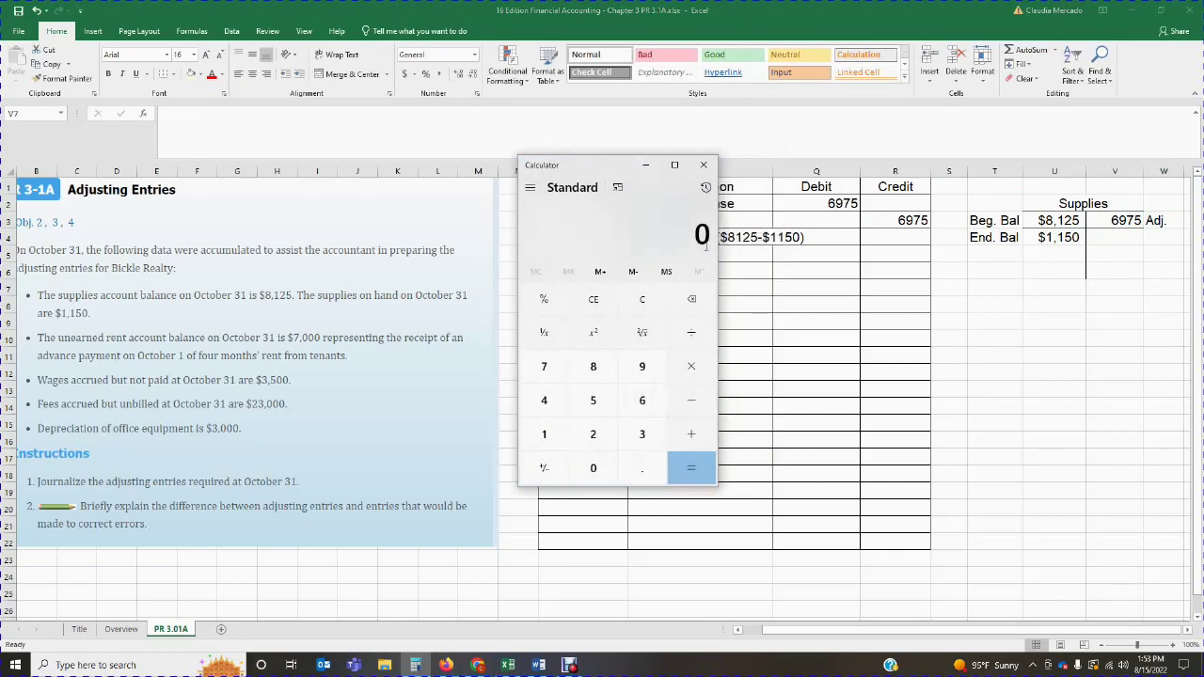
text(8125 - 6975)
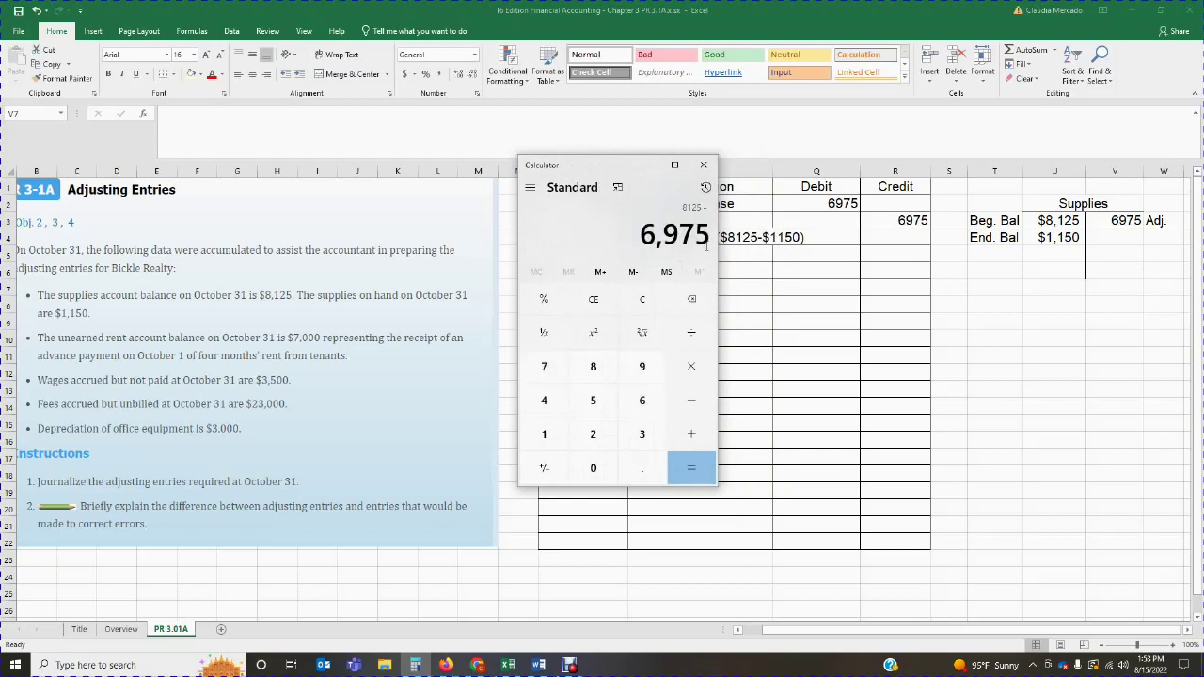
key(Return)
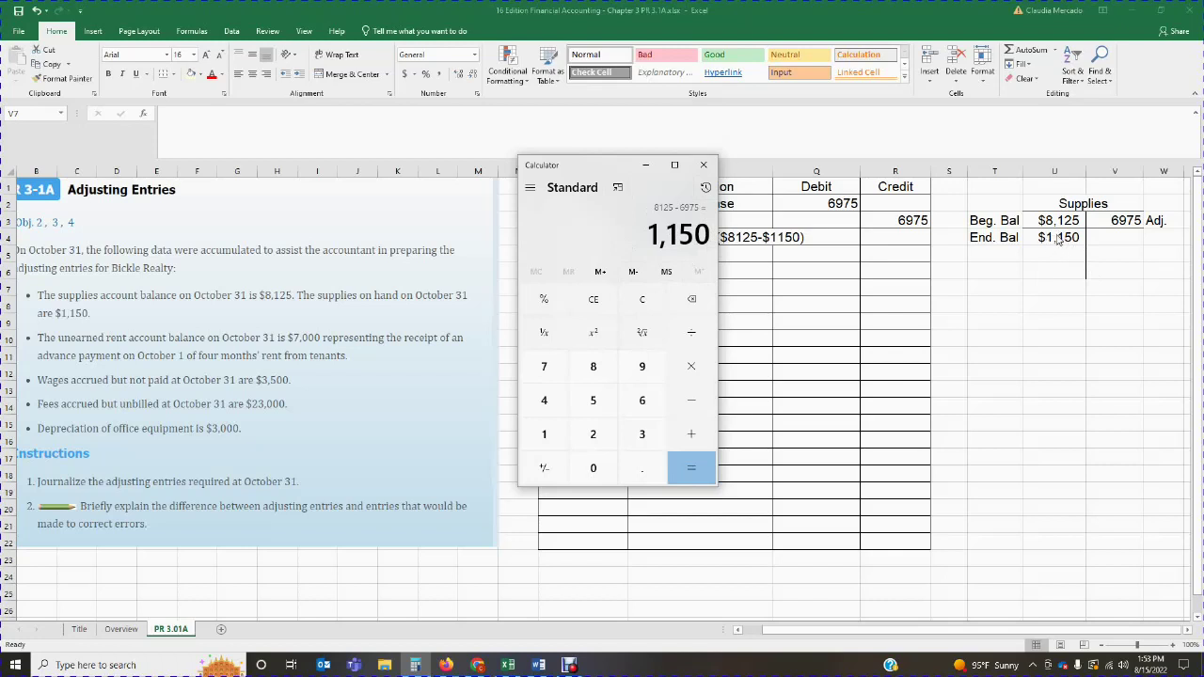
click(703, 165)
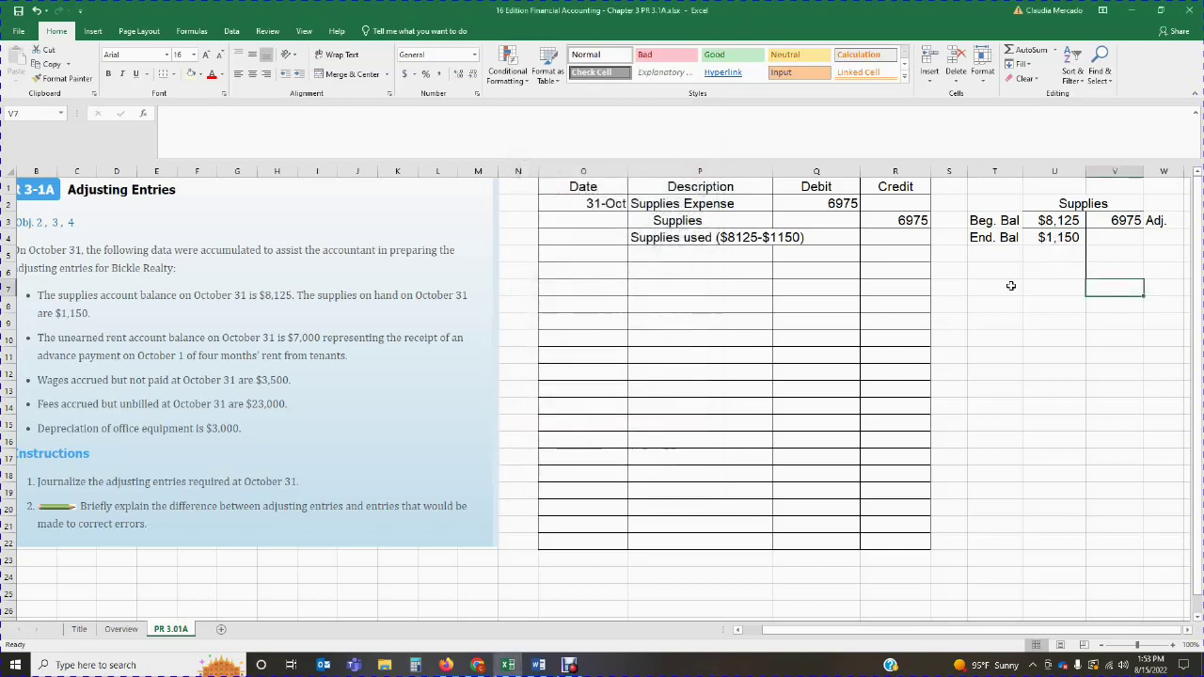
Step: Highlight the 6975 adjustment credit in V3 of the Supplies T-account with a light yellow fill
click(1061, 222)
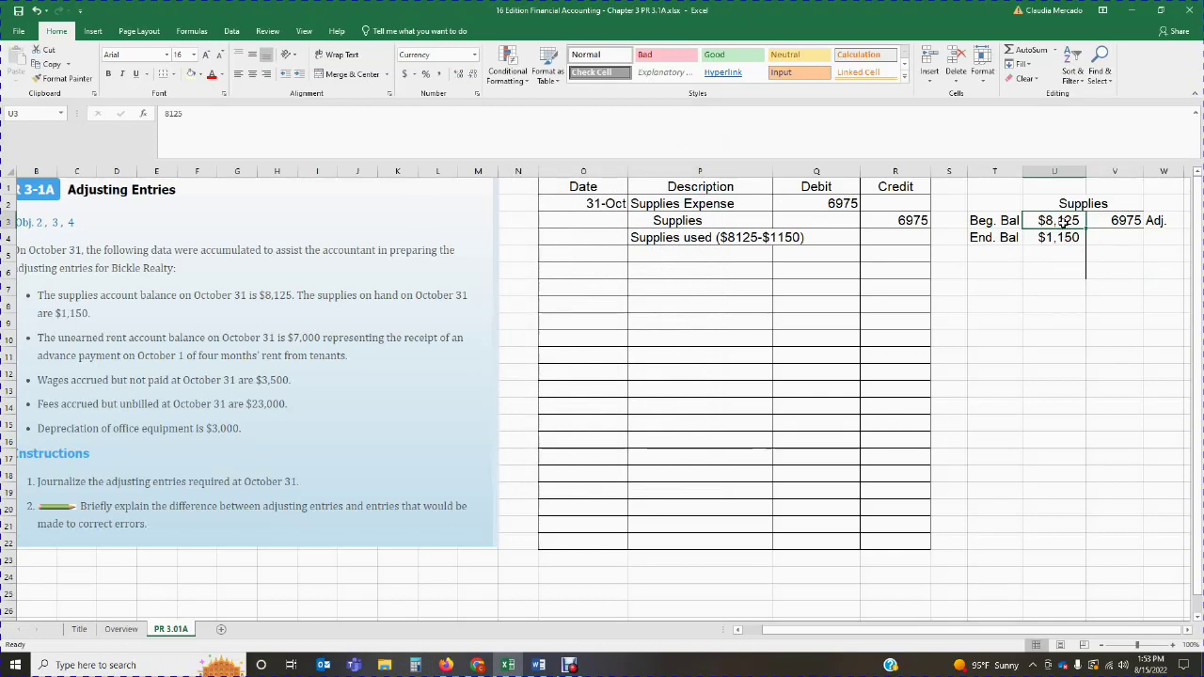
click(1127, 227)
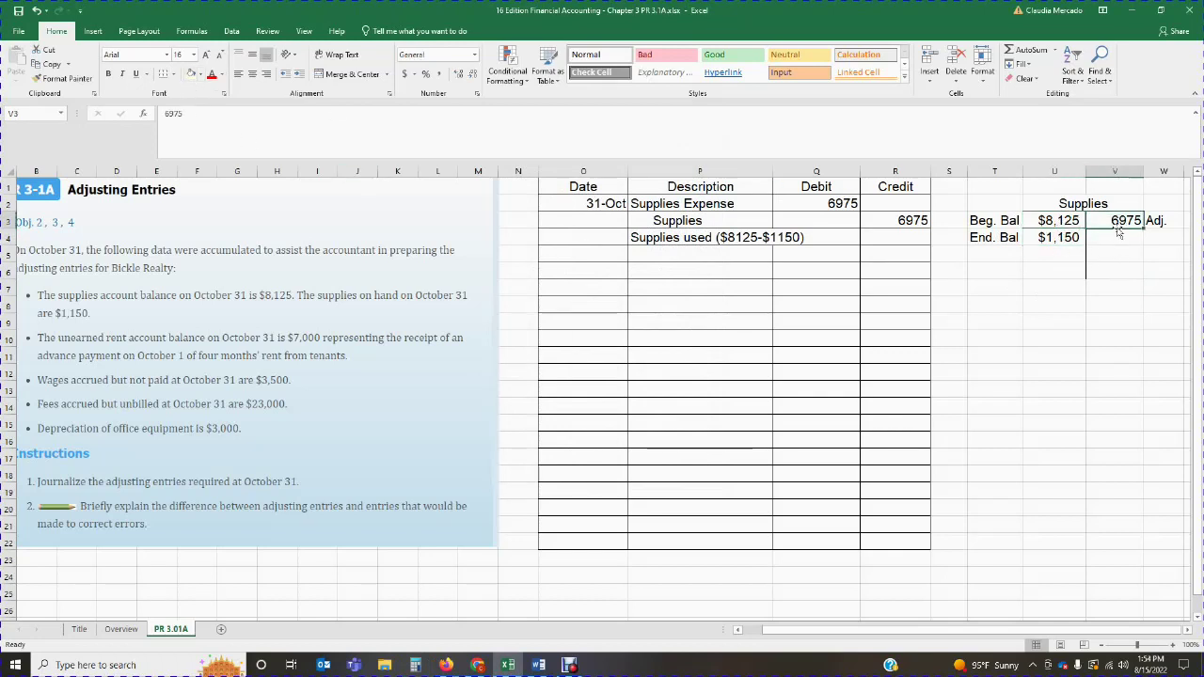
click(191, 74)
click(1164, 389)
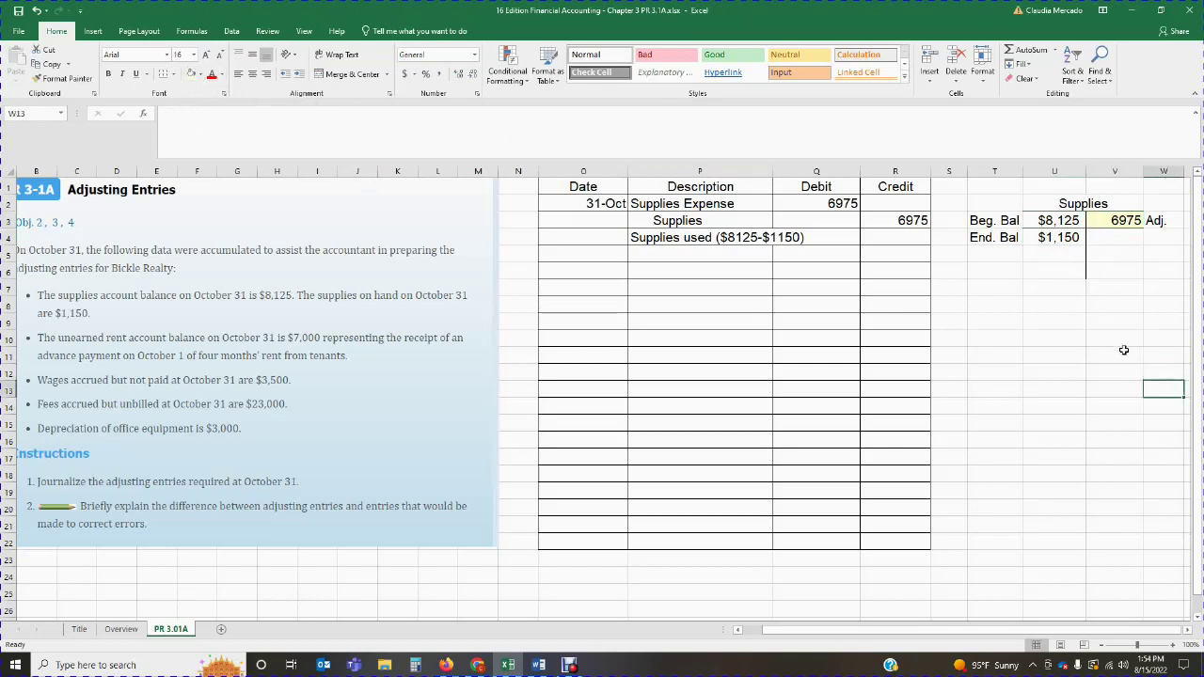
Step: Date the second adjusting entry by entering Oct 31 in O6 of the journal
drag(979, 637, 1011, 641)
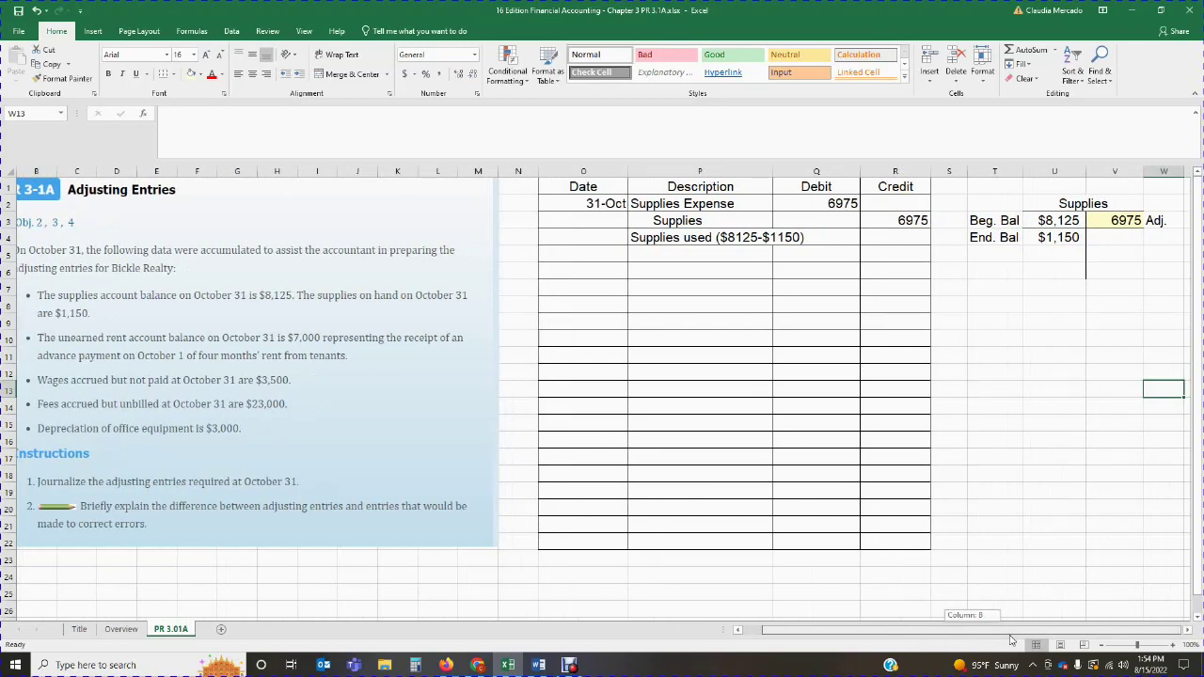
drag(1012, 641, 979, 653)
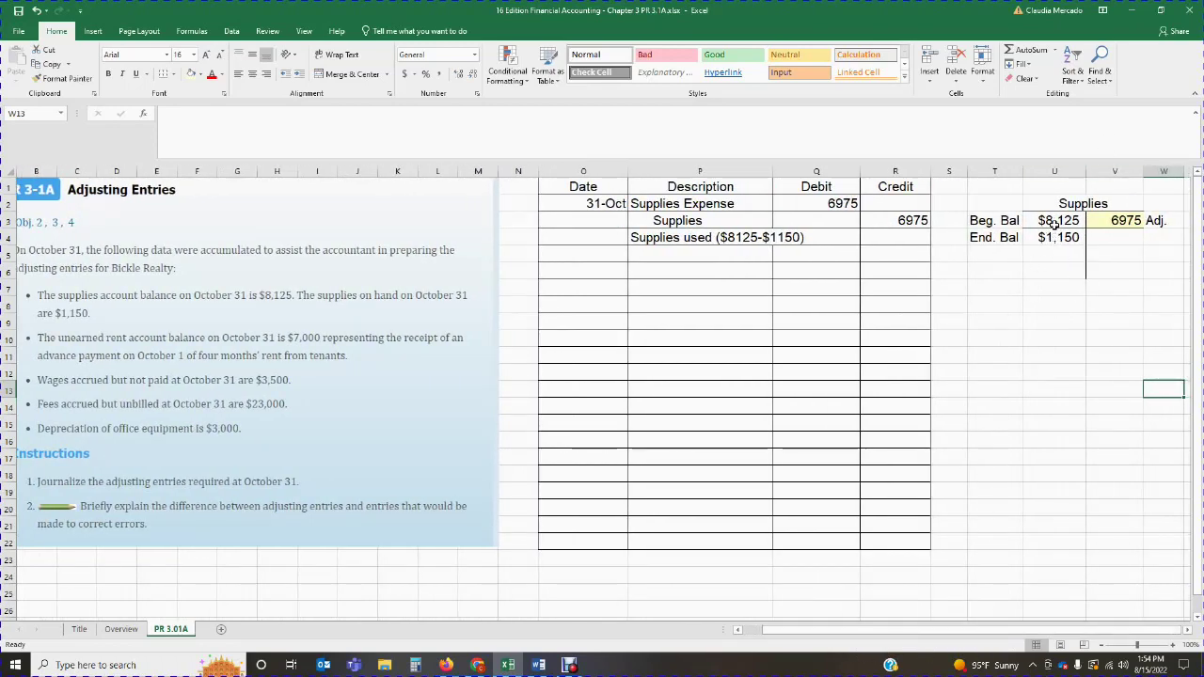
click(1120, 222)
drag(963, 635, 838, 635)
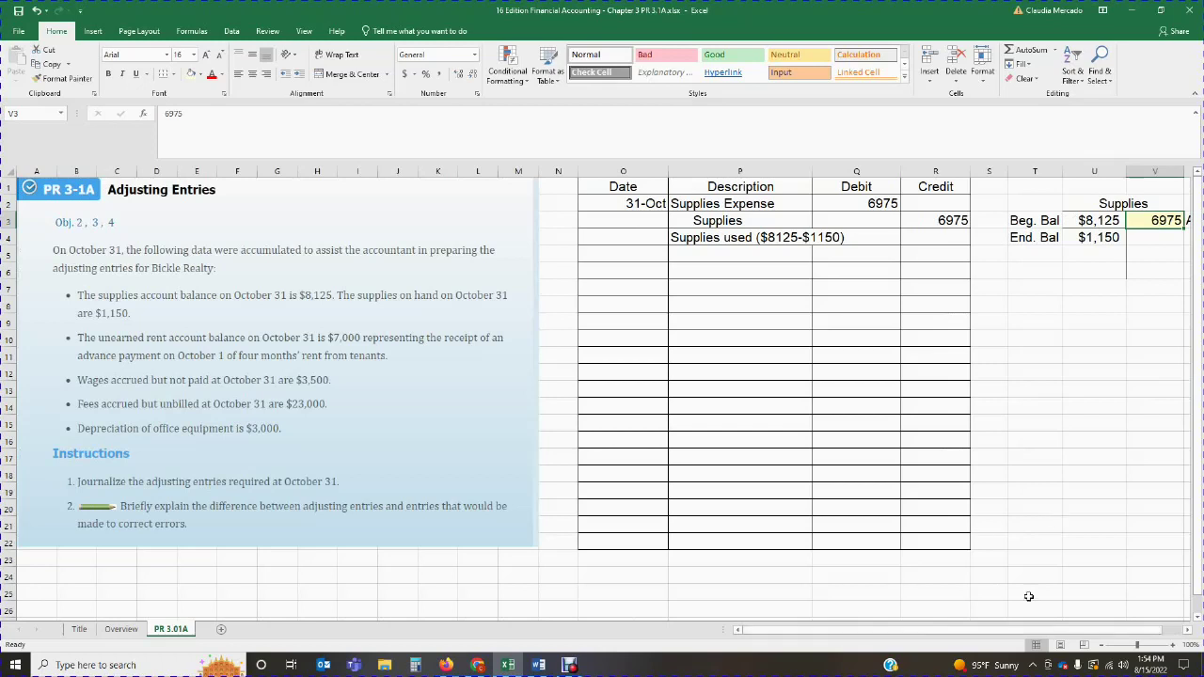
click(634, 271)
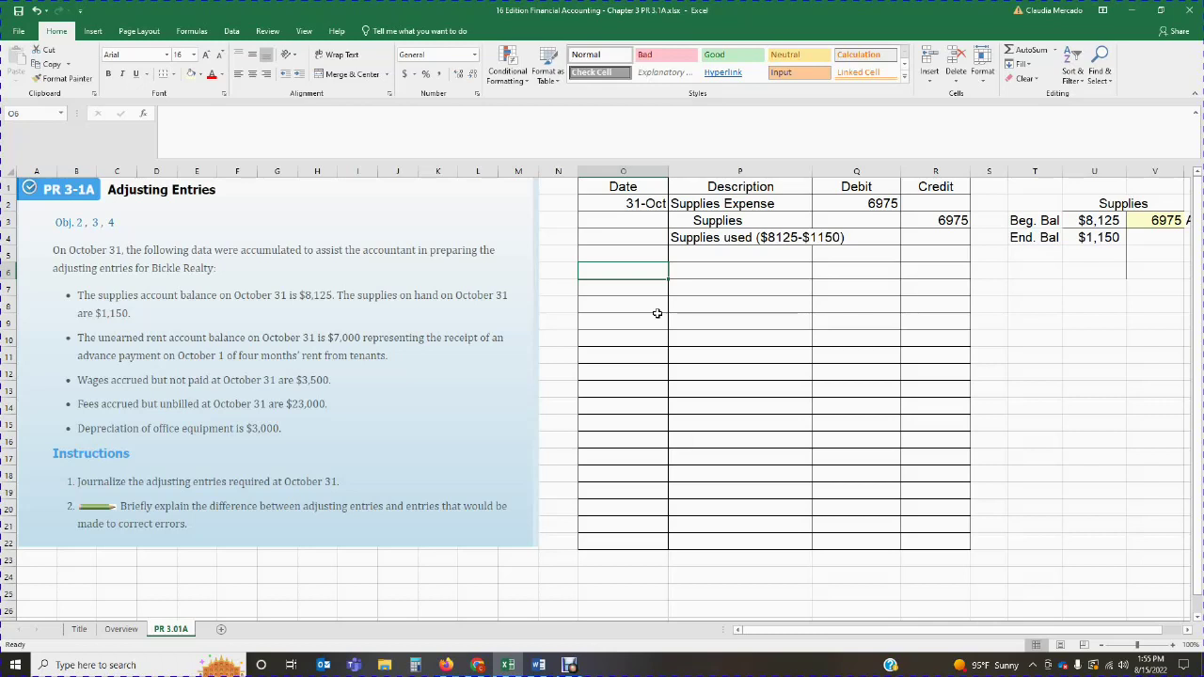
text(Oct )
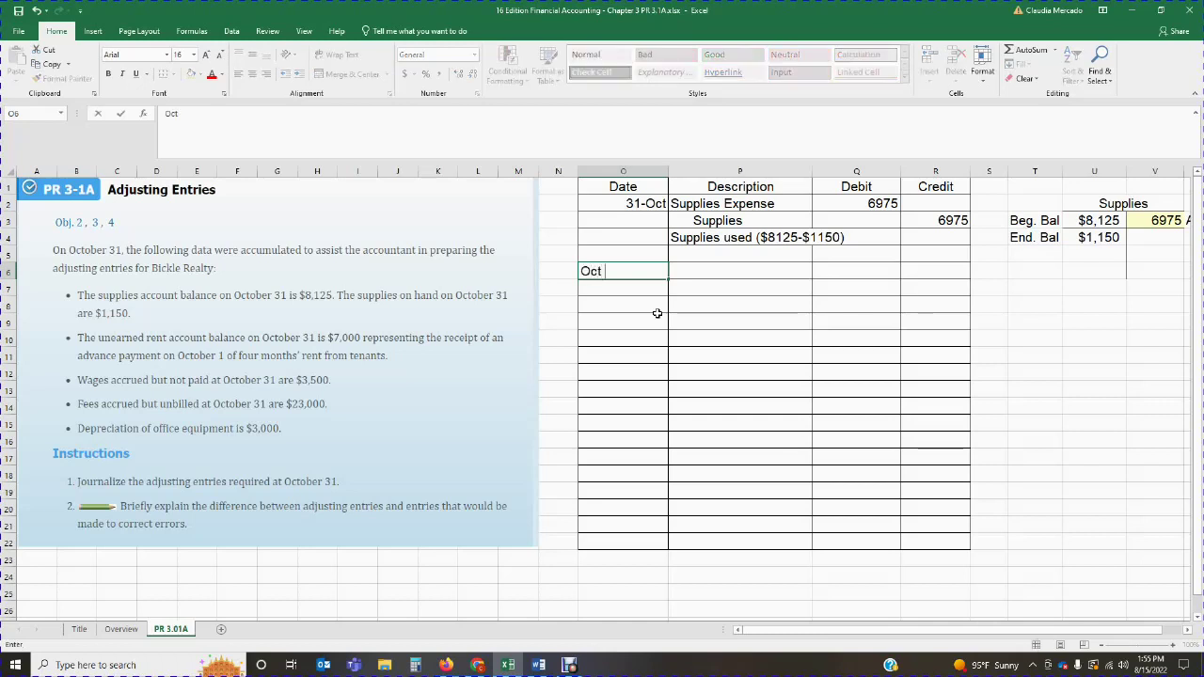
text(31)
key(Tab)
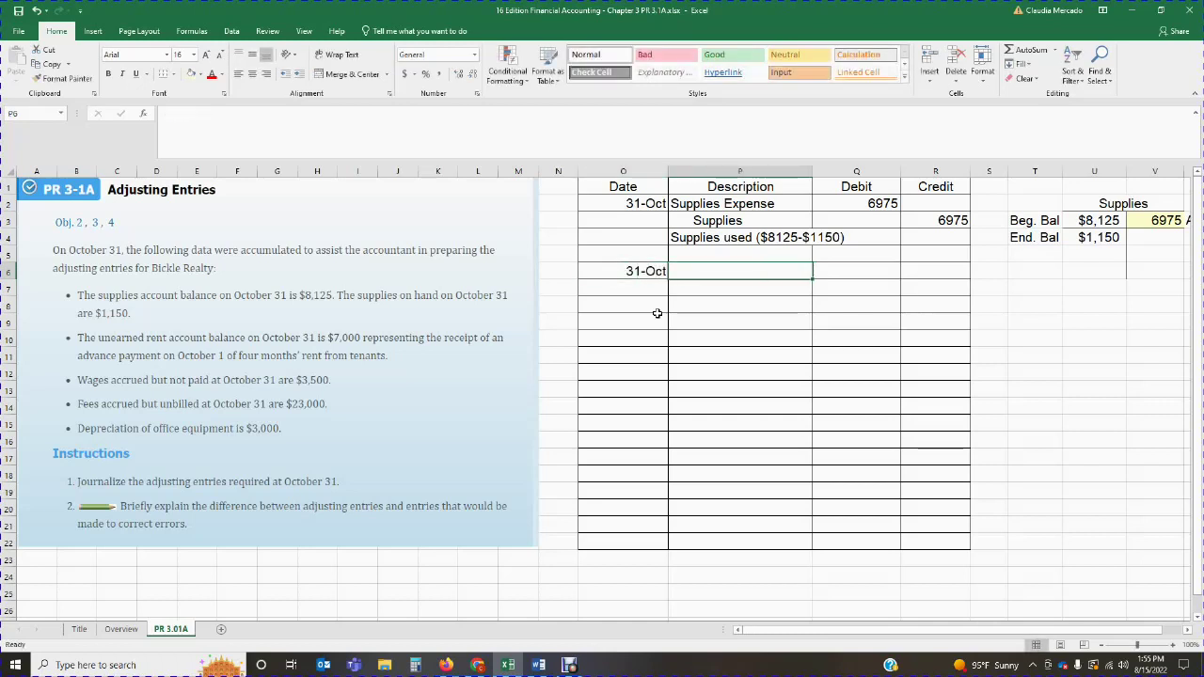
Step: Compute 7000 divided by 4 in Calculator to find one month's rent earned, and close Calculator
click(415, 666)
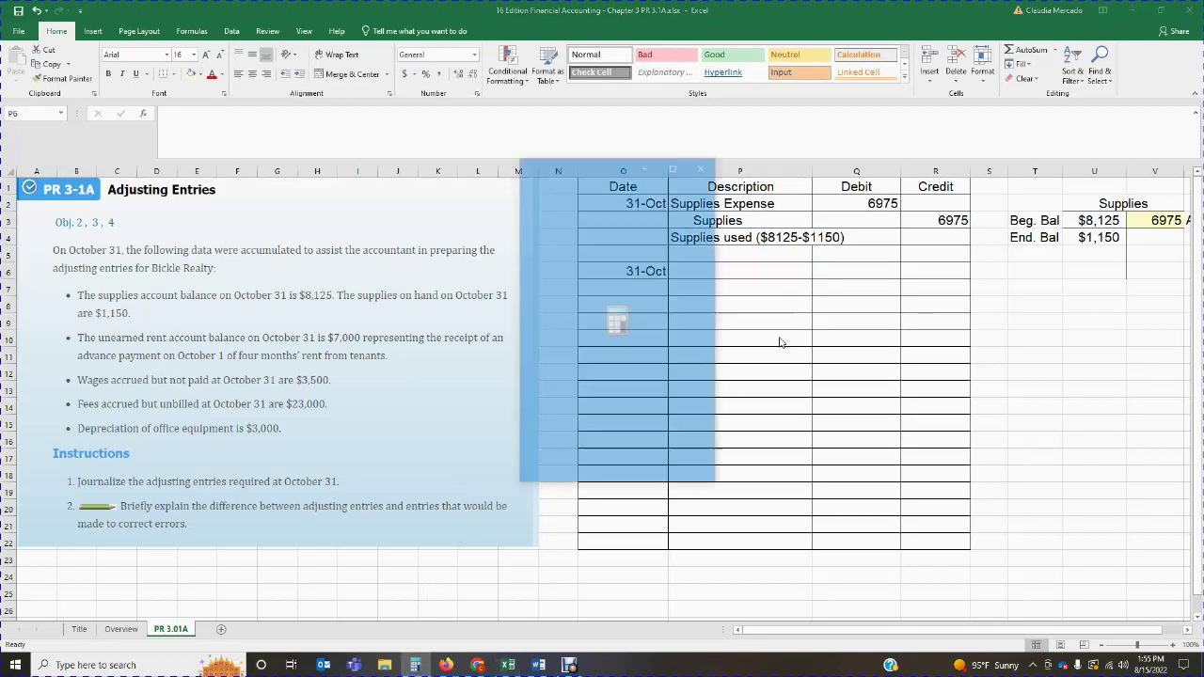
text(7000)
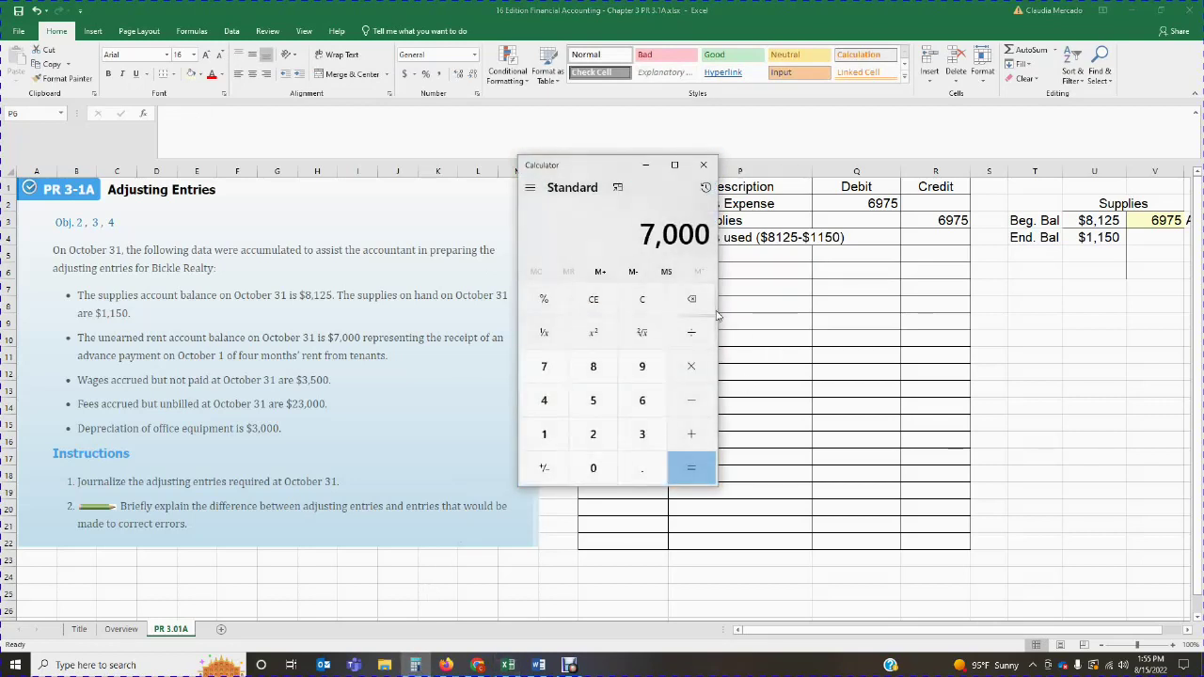
text(/4)
key(Return)
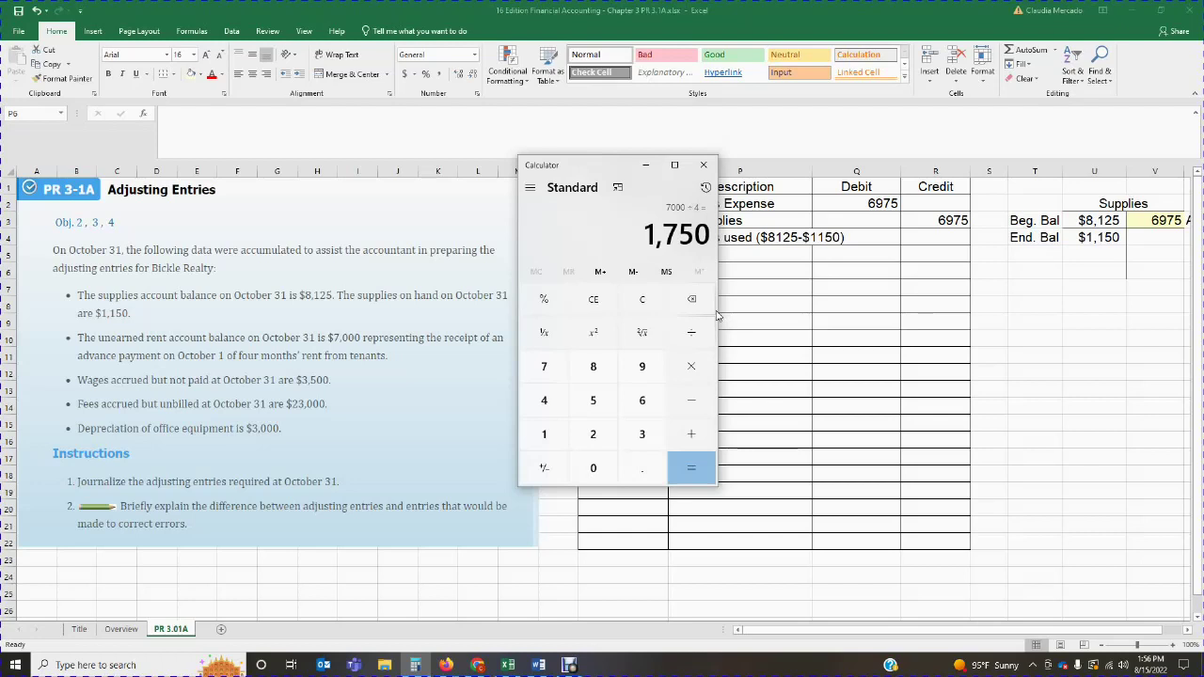
click(704, 166)
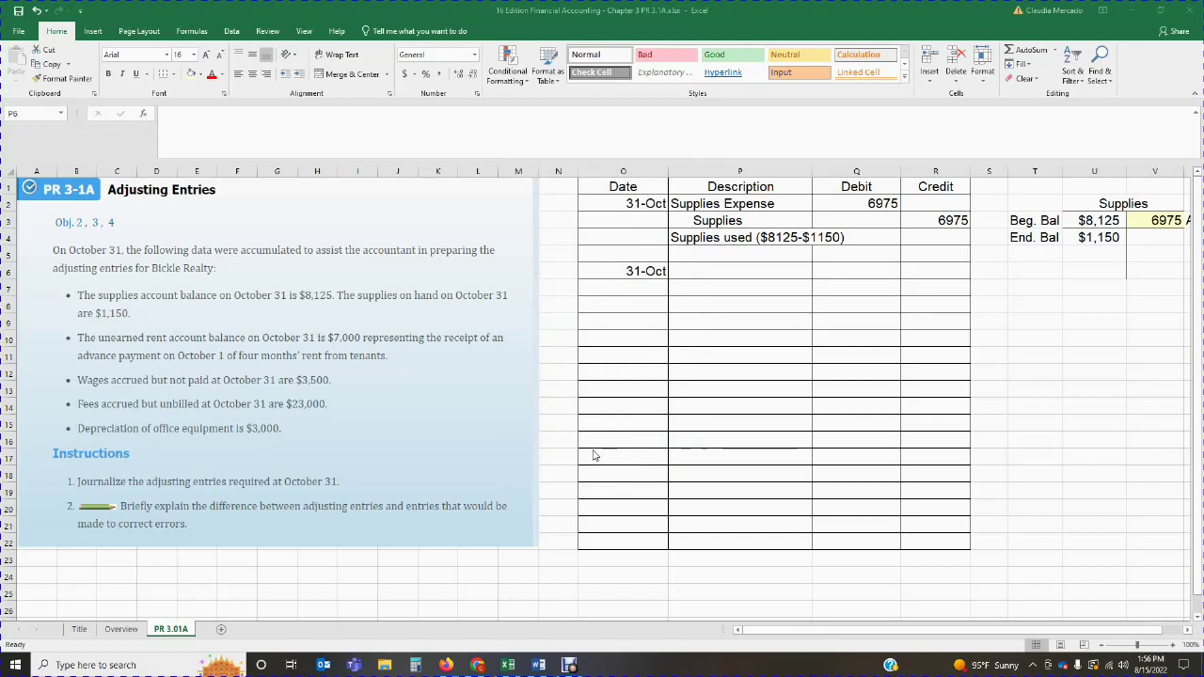
Step: Enter Unearned Rent in P6 with a debit of 1,750 in Q6
click(708, 279)
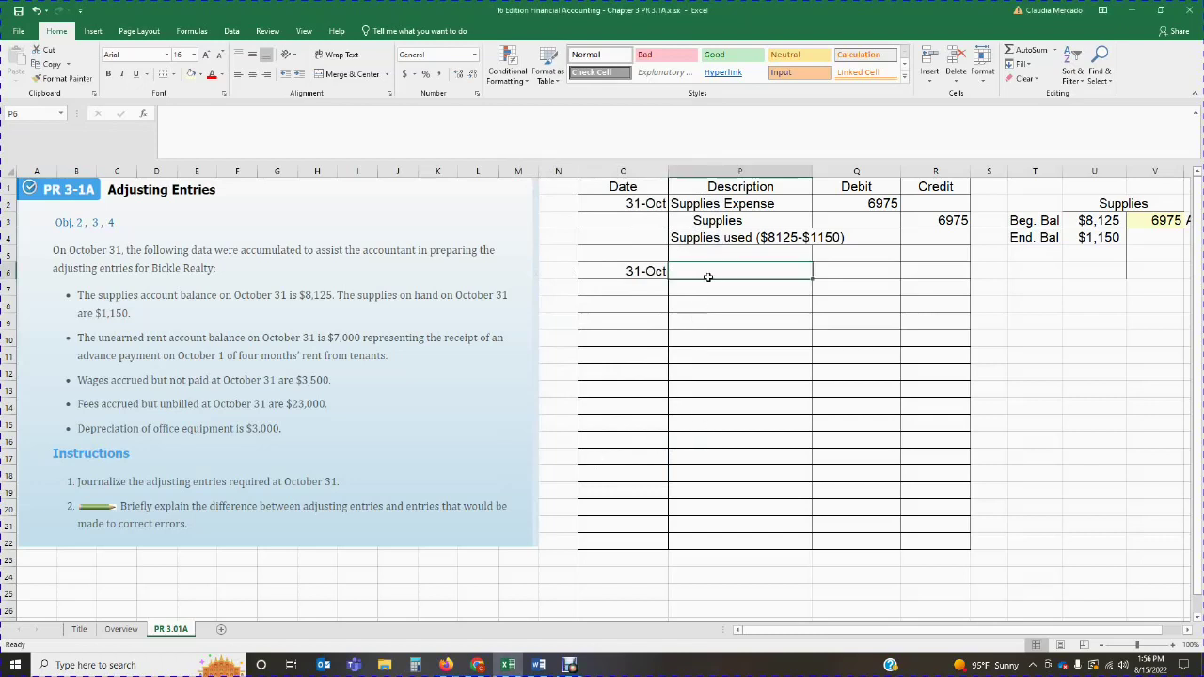
text(U)
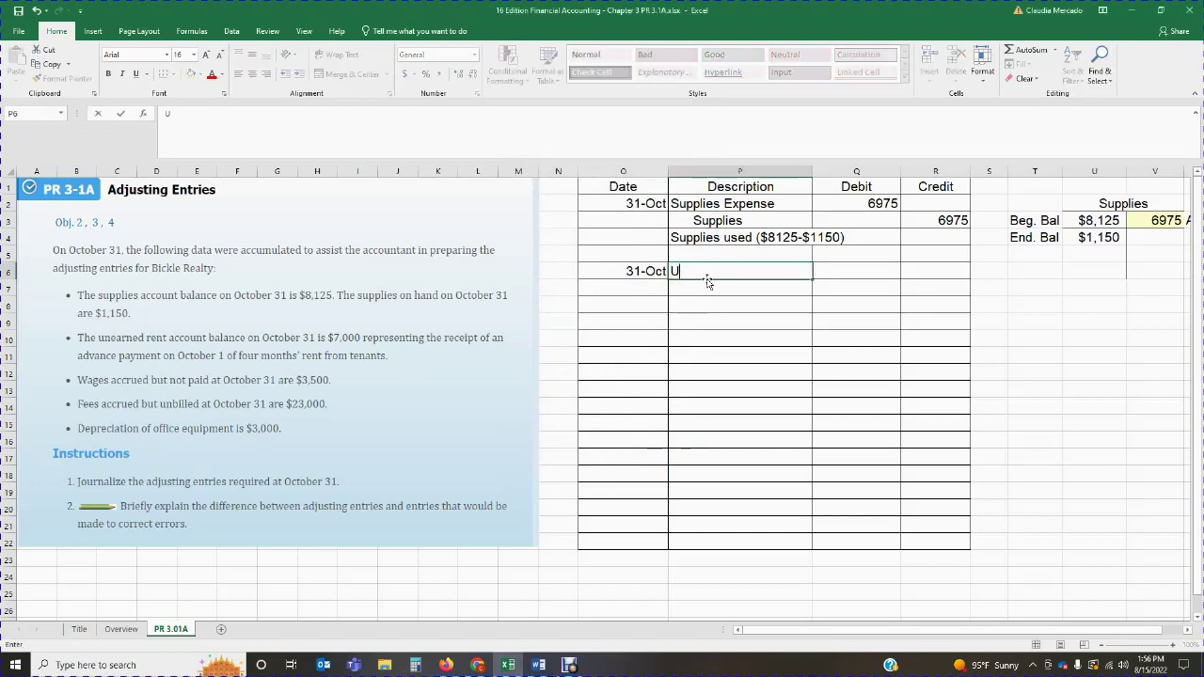
text(nearned Rent)
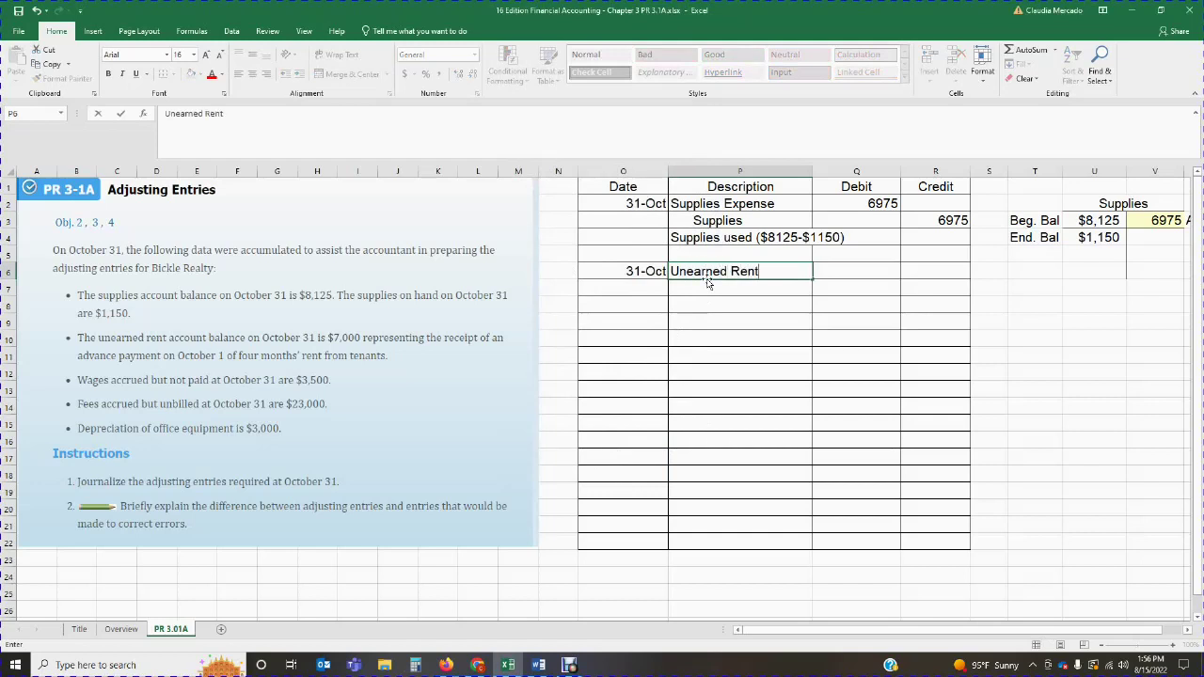
key(Tab)
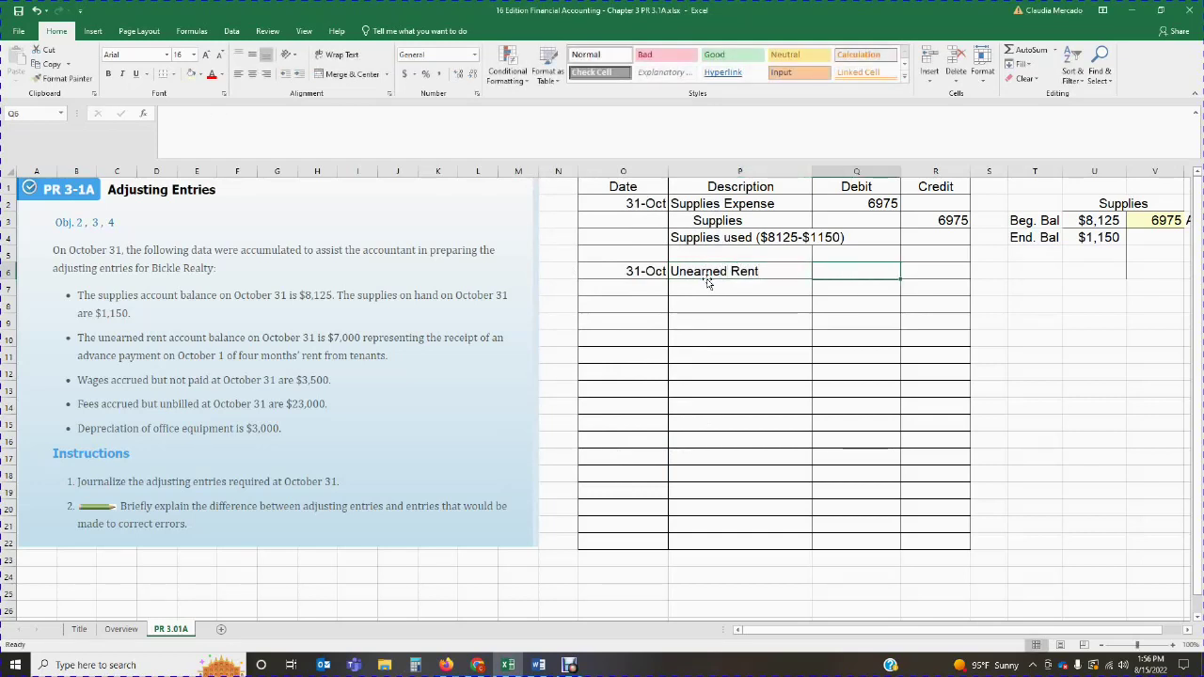
text(1,750)
key(Return)
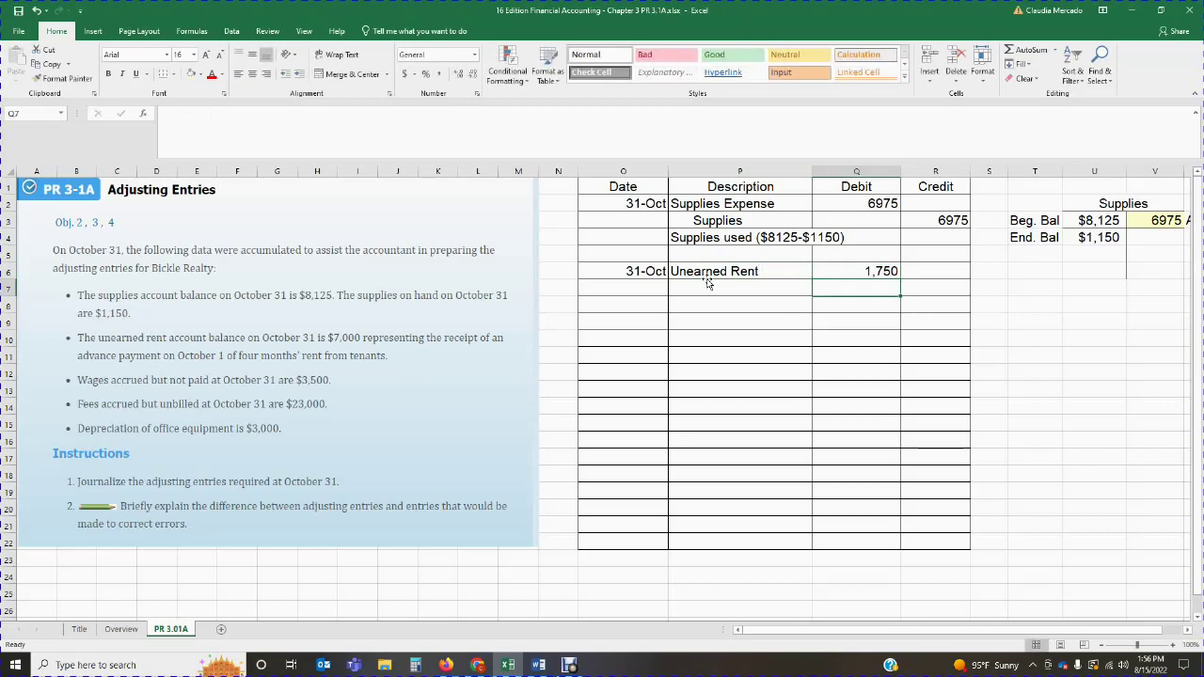
Step: Recheck the Unearned Rent debit by dividing 7000 by 4 in Calculator, and close Calculator
click(415, 665)
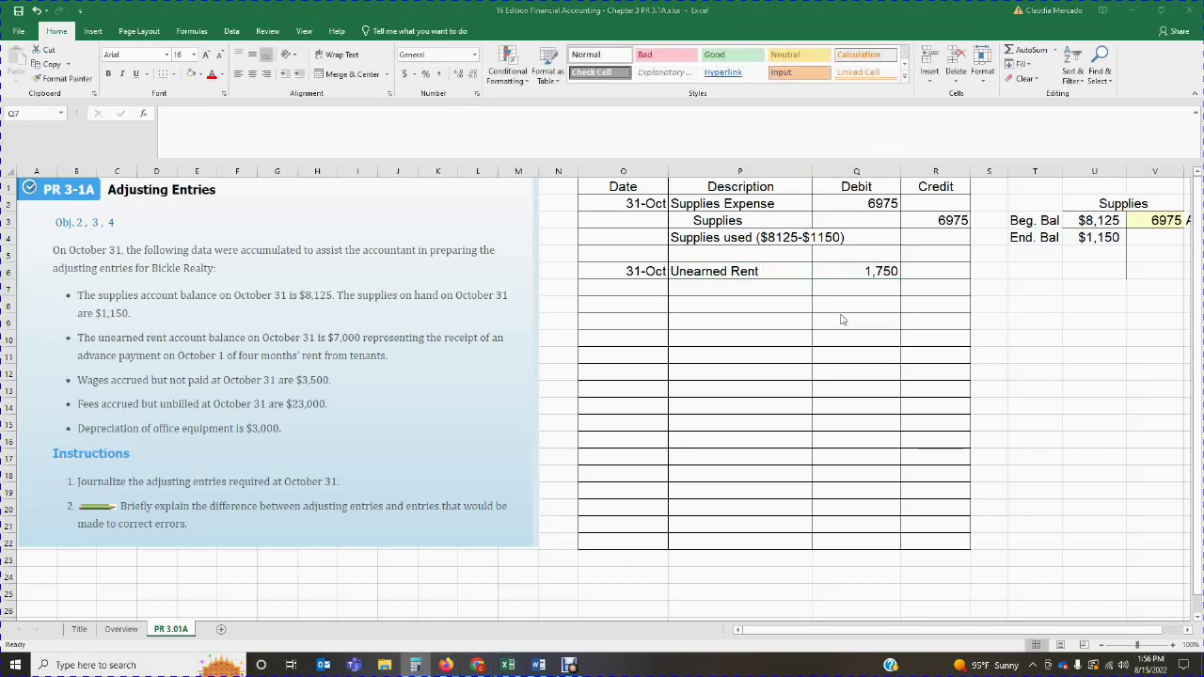
text(7000)
text(/4)
key(Return)
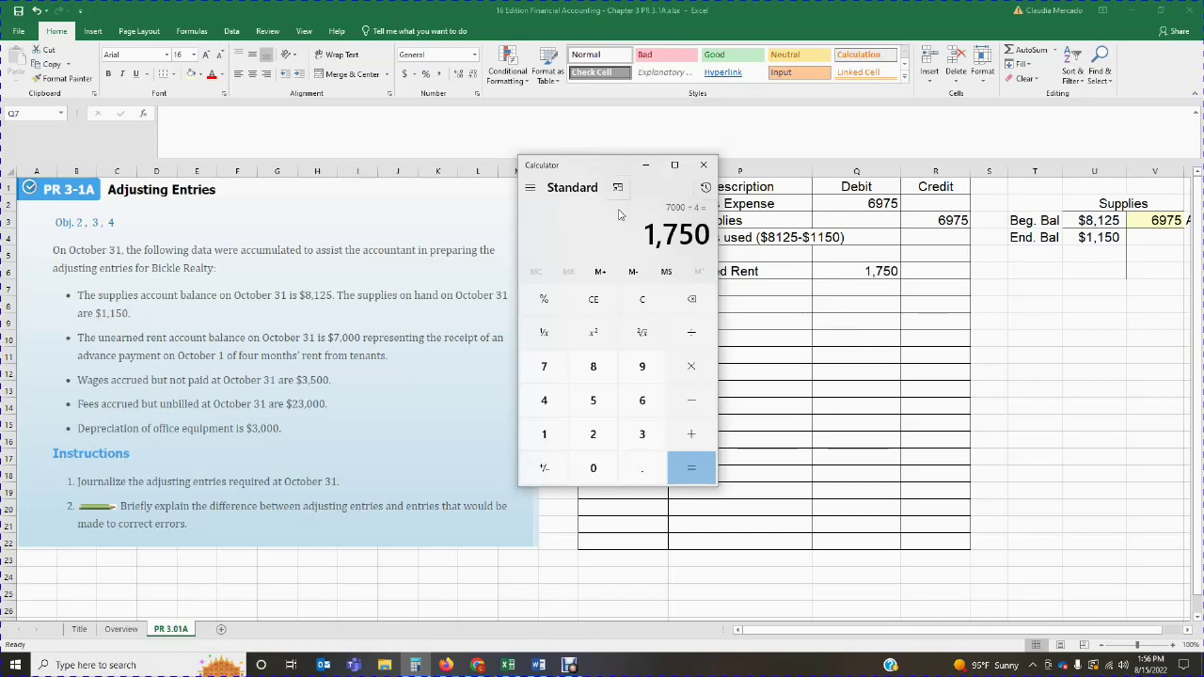
click(704, 166)
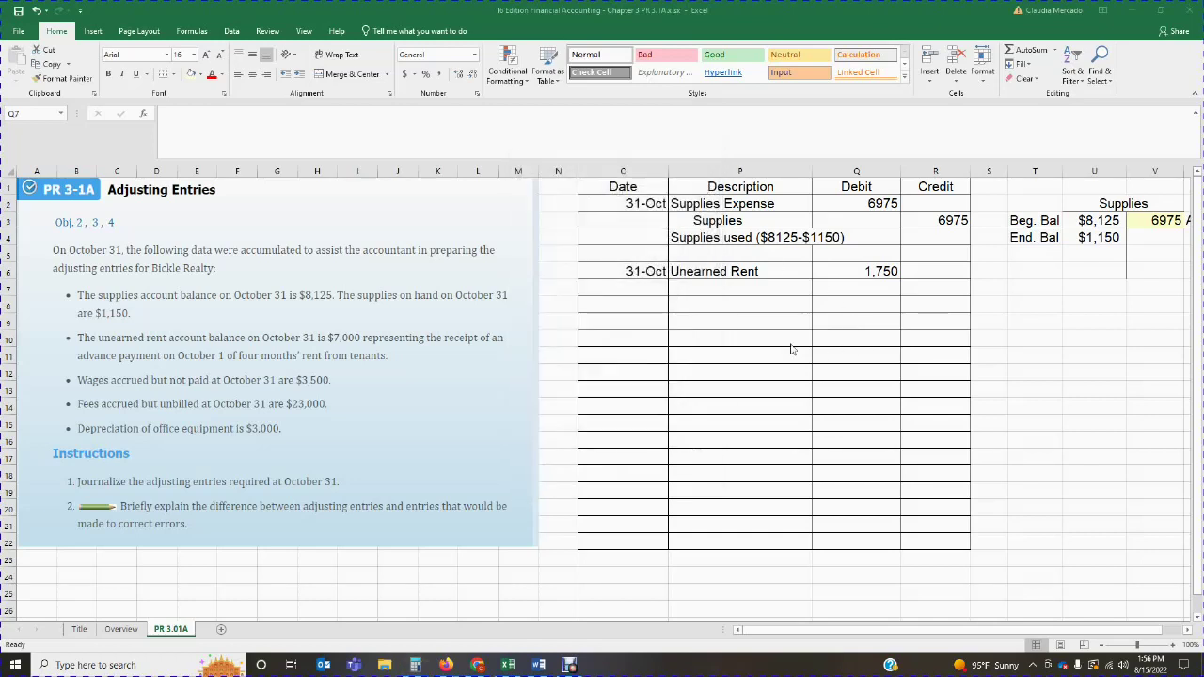
Step: Enter an indented Rent Revenue in P7 with a credit of 1,750 in R7
click(726, 290)
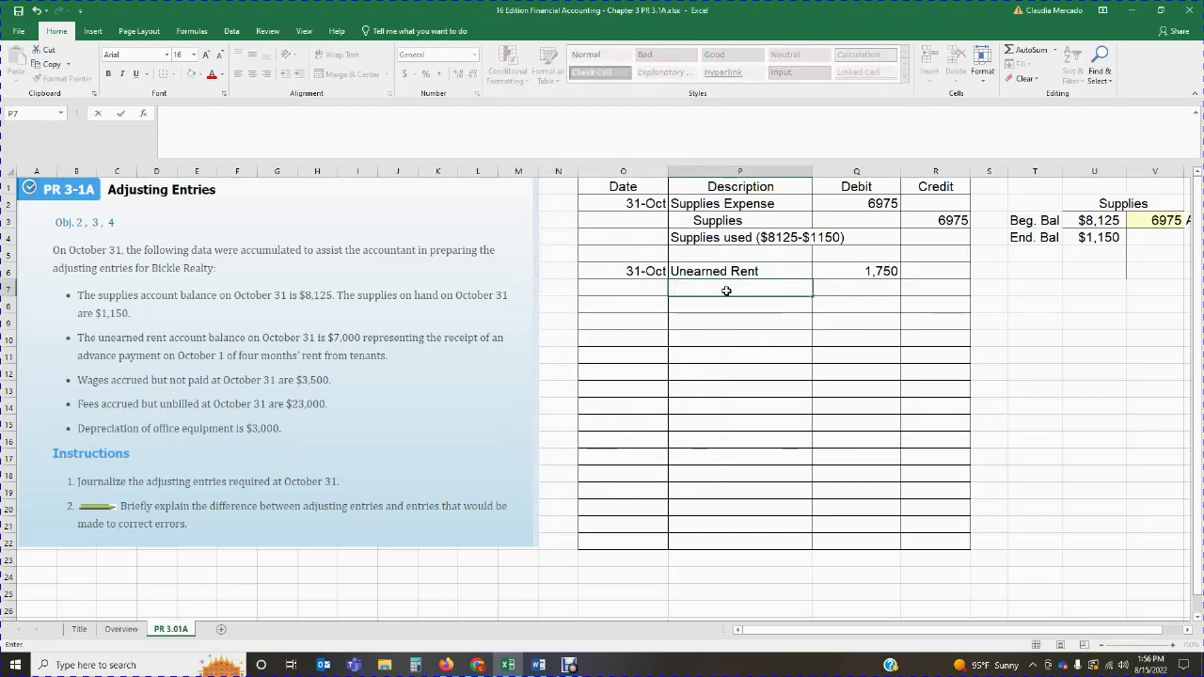
text(Rent Revenue)
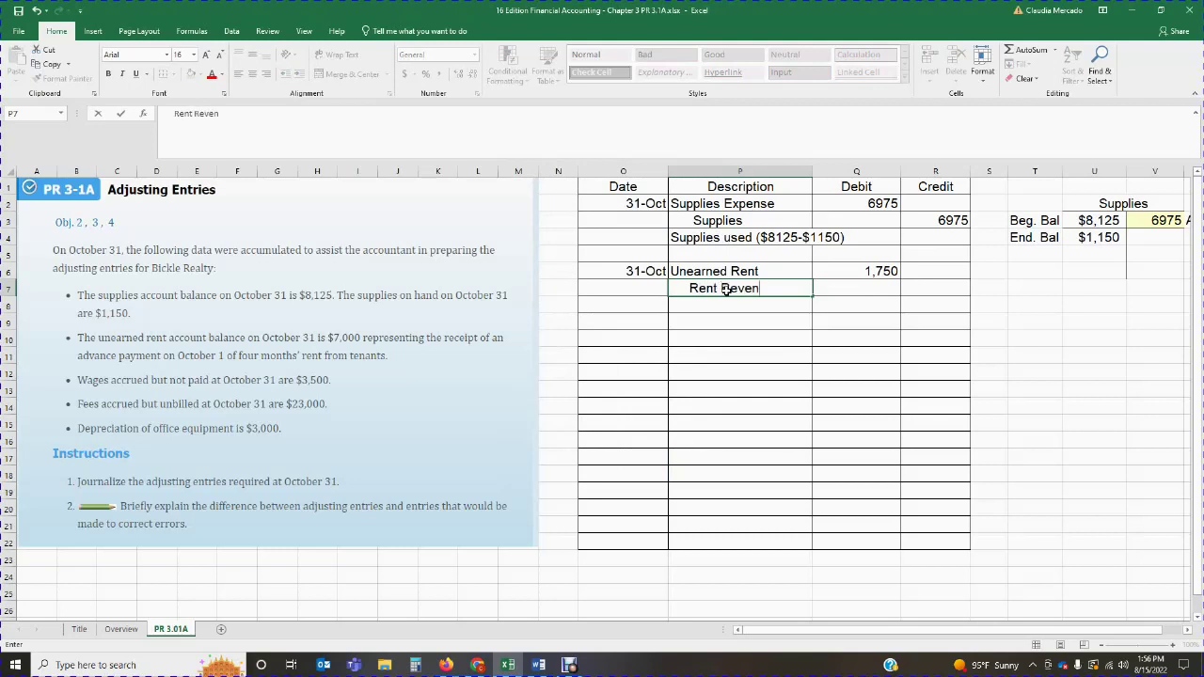
key(Tab)
key(Tab)
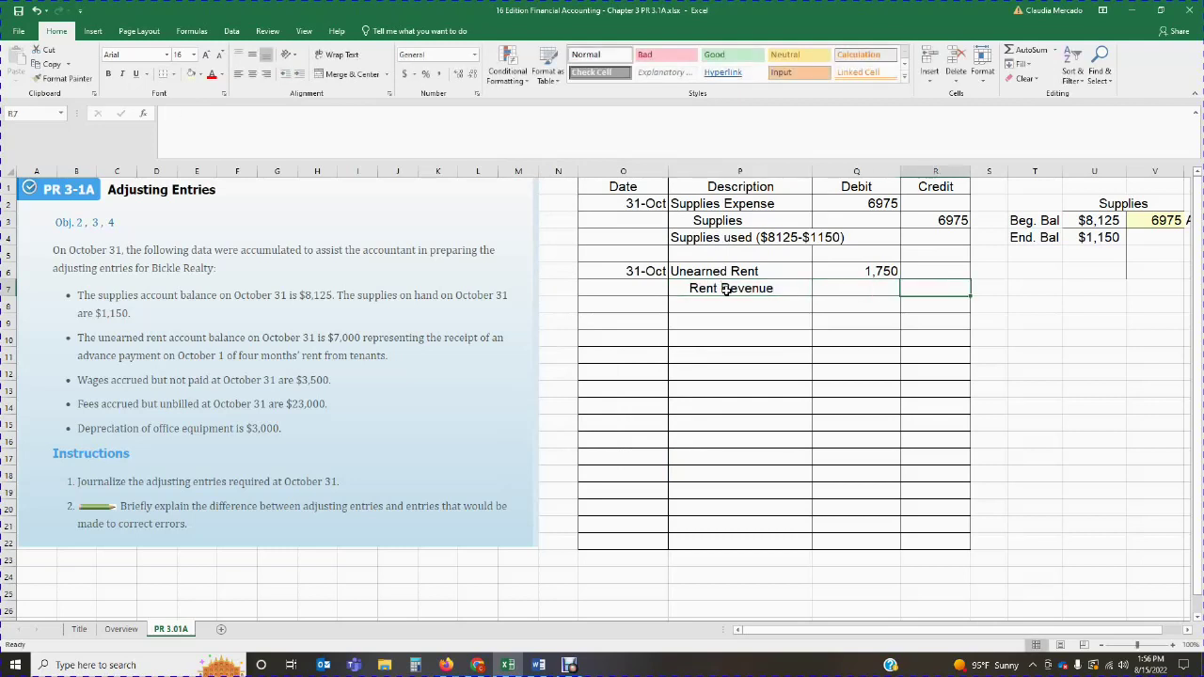
text(1,752)
key(BackSpace)
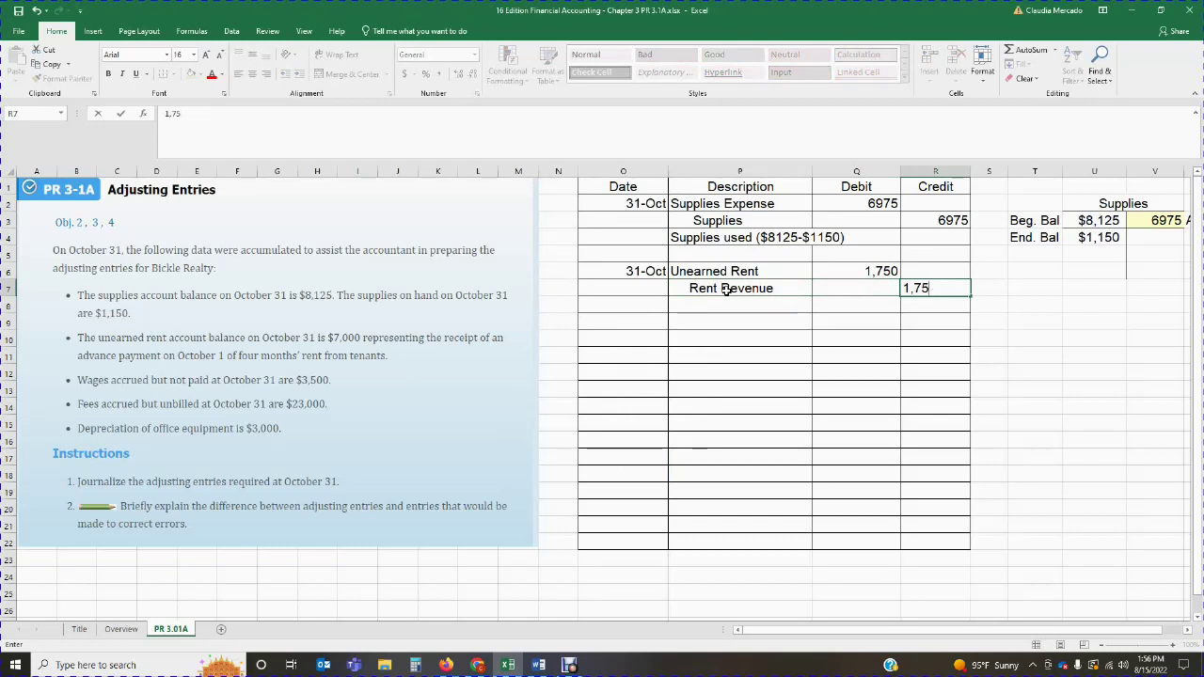
text(0)
key(Return)
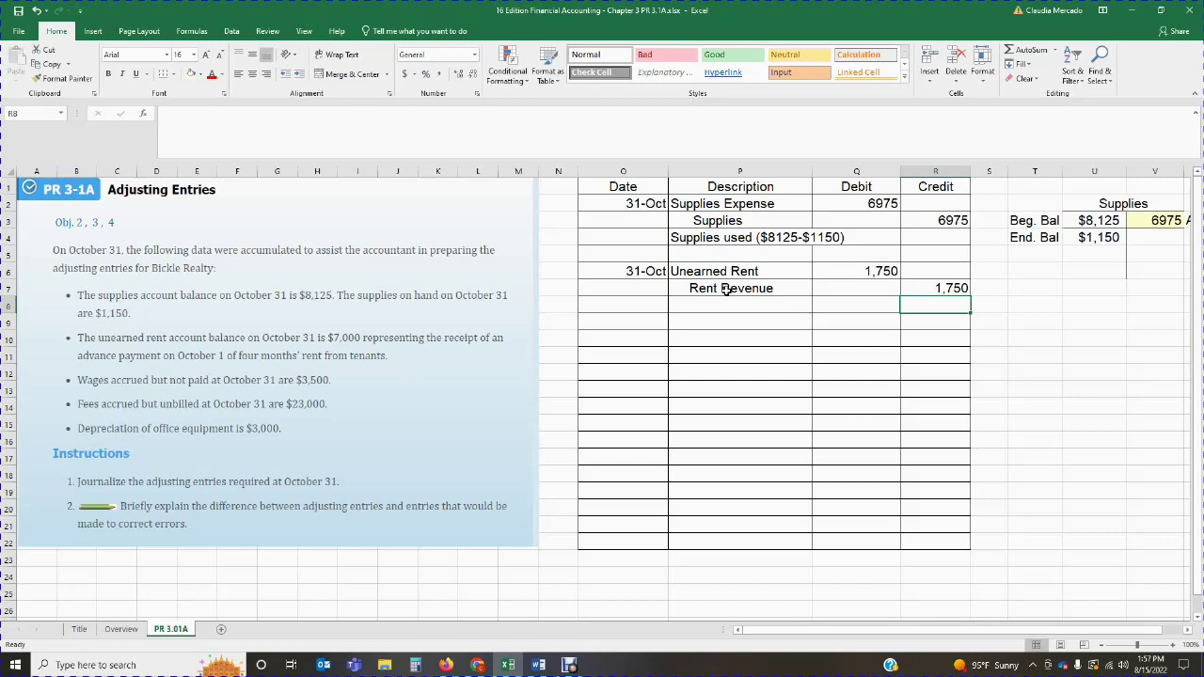
Step: Add the explanation "Rent Earned ($7,000 / 4 months)" in P8 below the Rent Revenue line
click(723, 301)
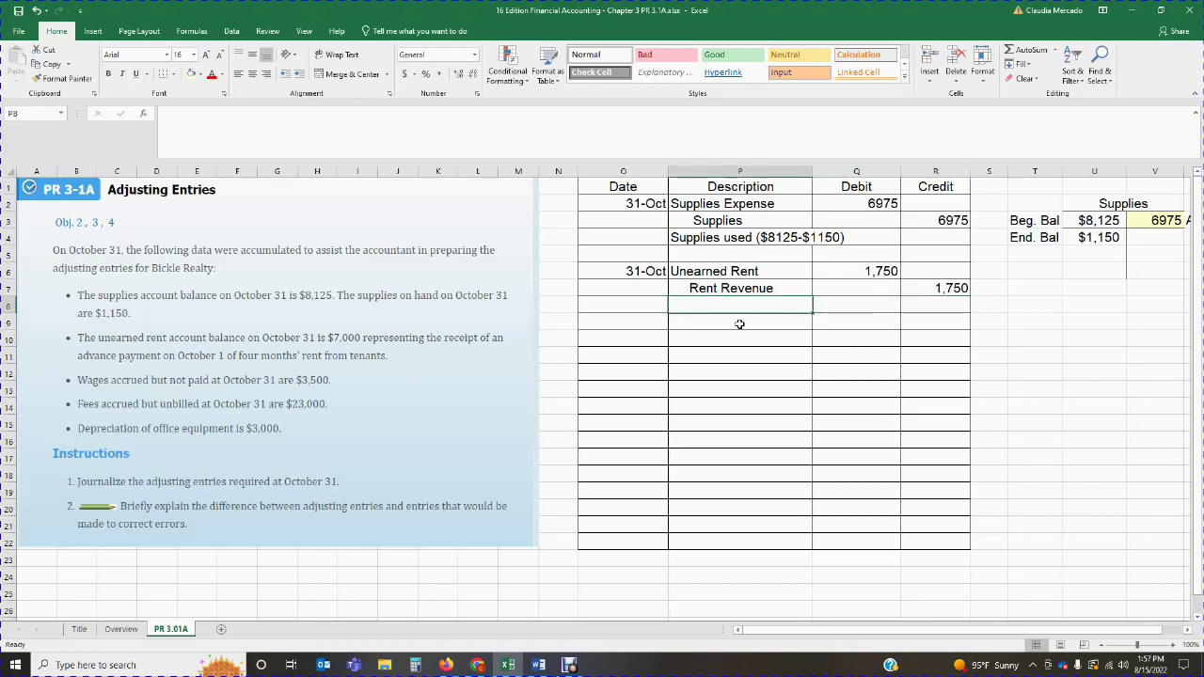
text(Rent Earned ()
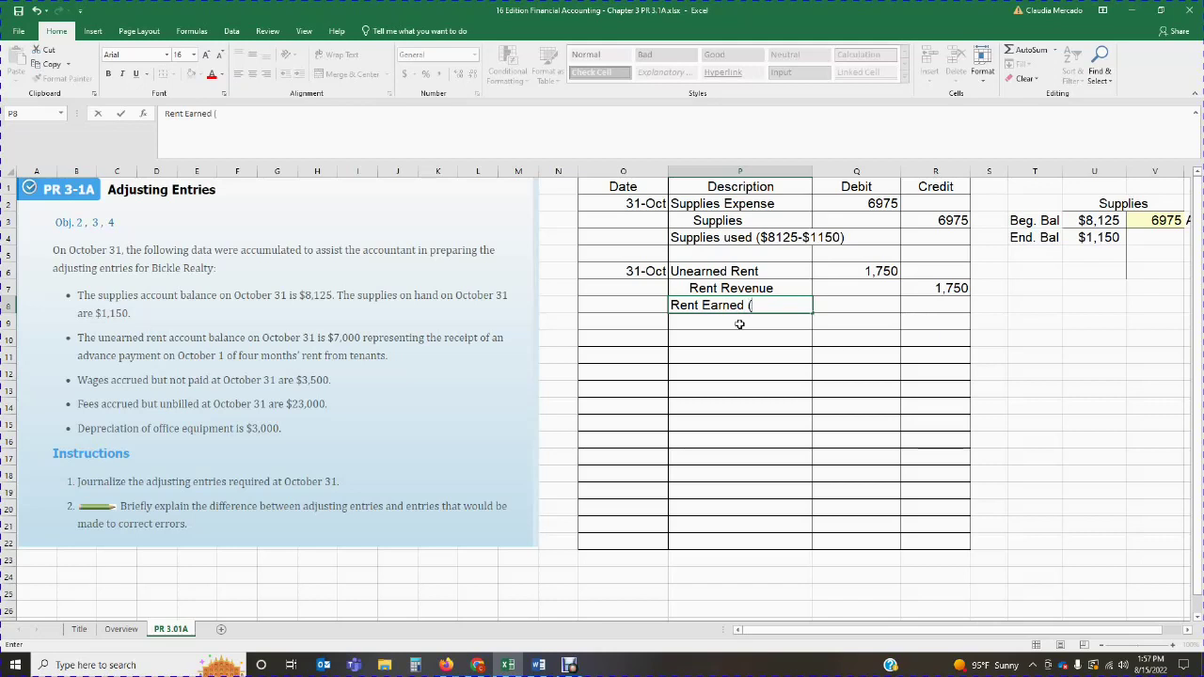
text($7,000 / 4 months))
click(778, 376)
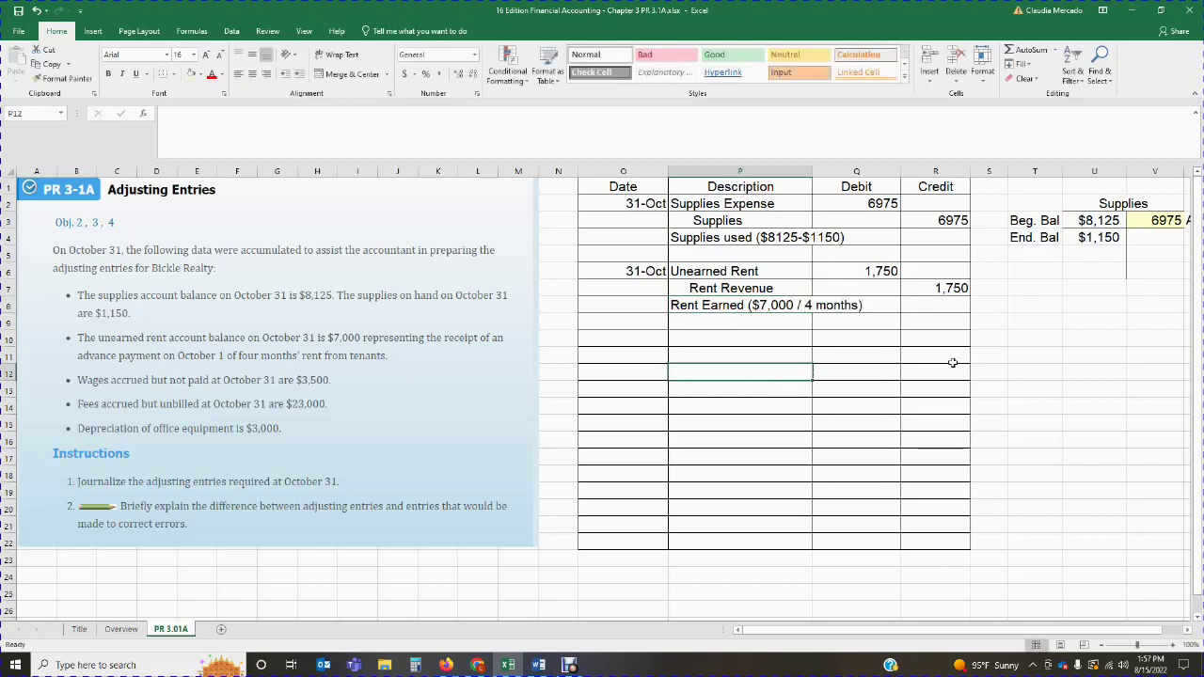
click(1097, 343)
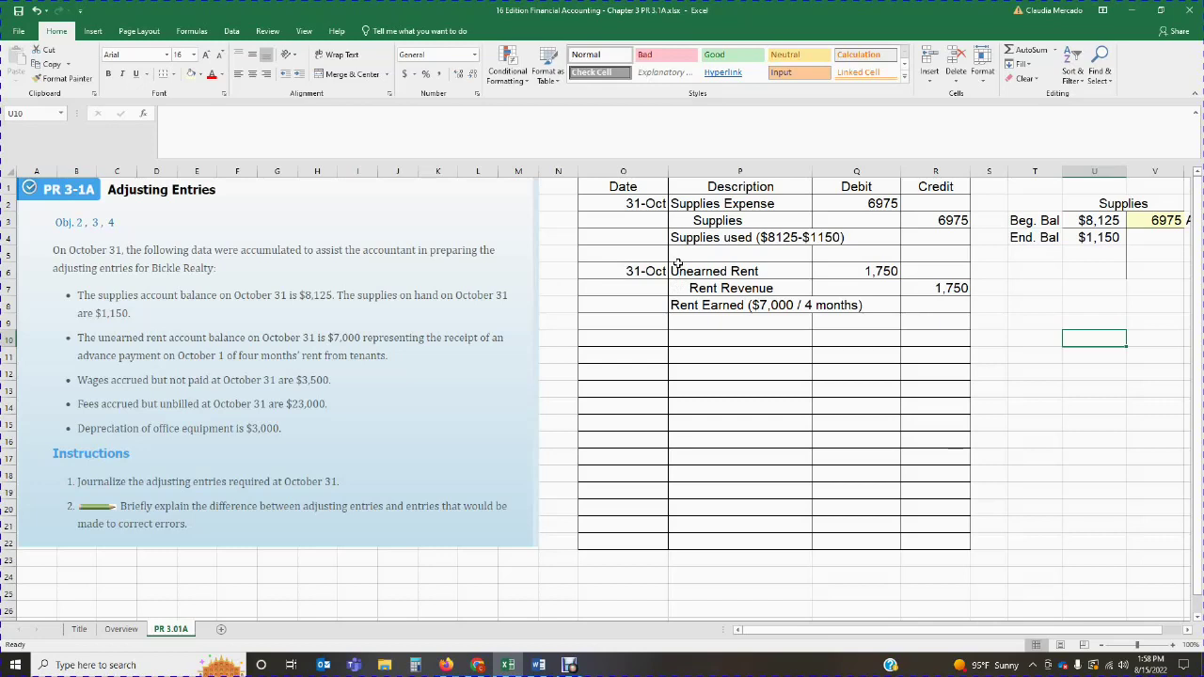
click(741, 258)
click(758, 273)
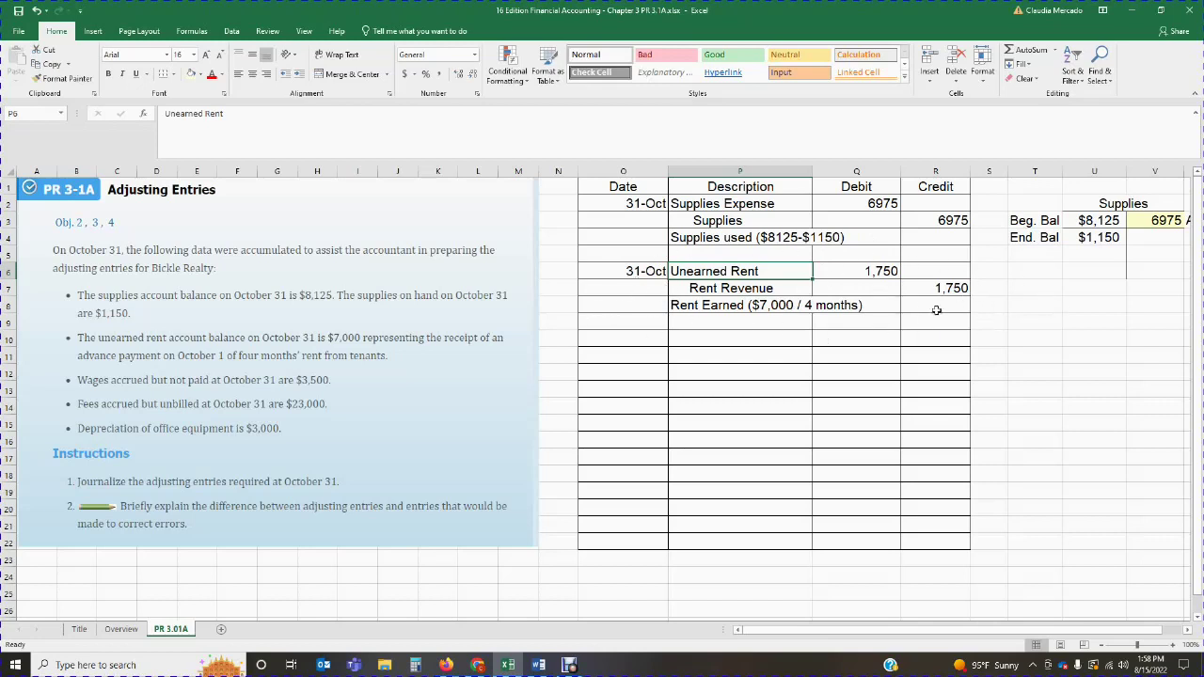
click(776, 292)
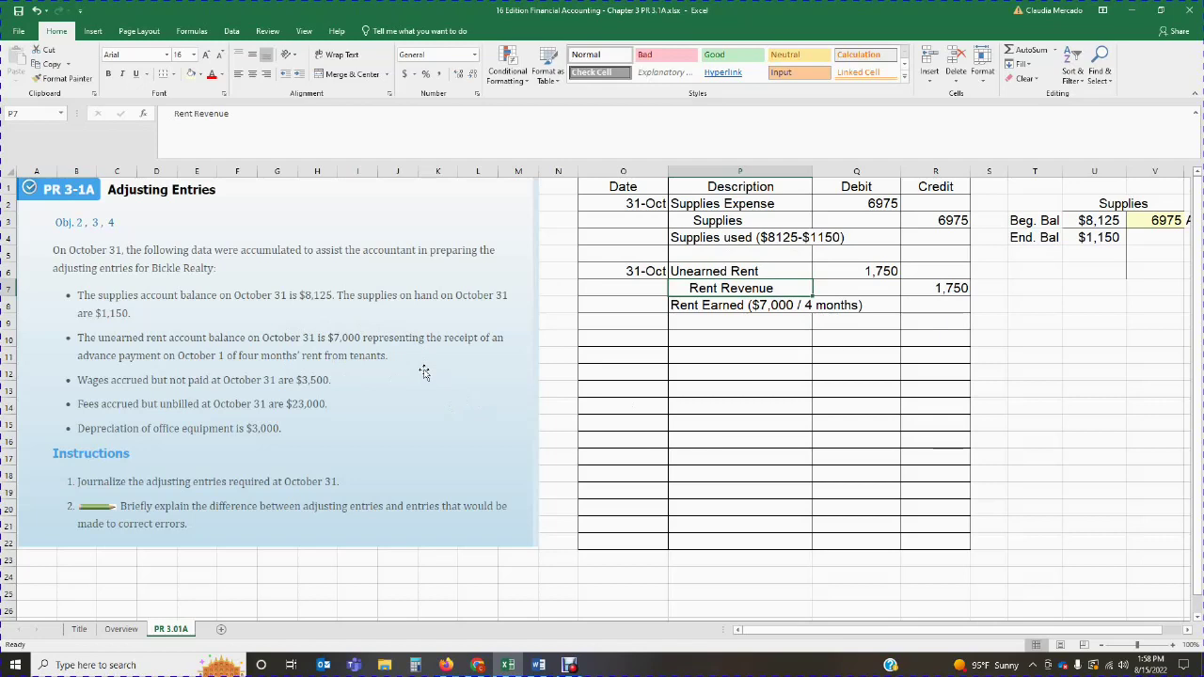
Step: Date the third adjusting entry by entering Oct 31 in O10 of the journal
click(642, 339)
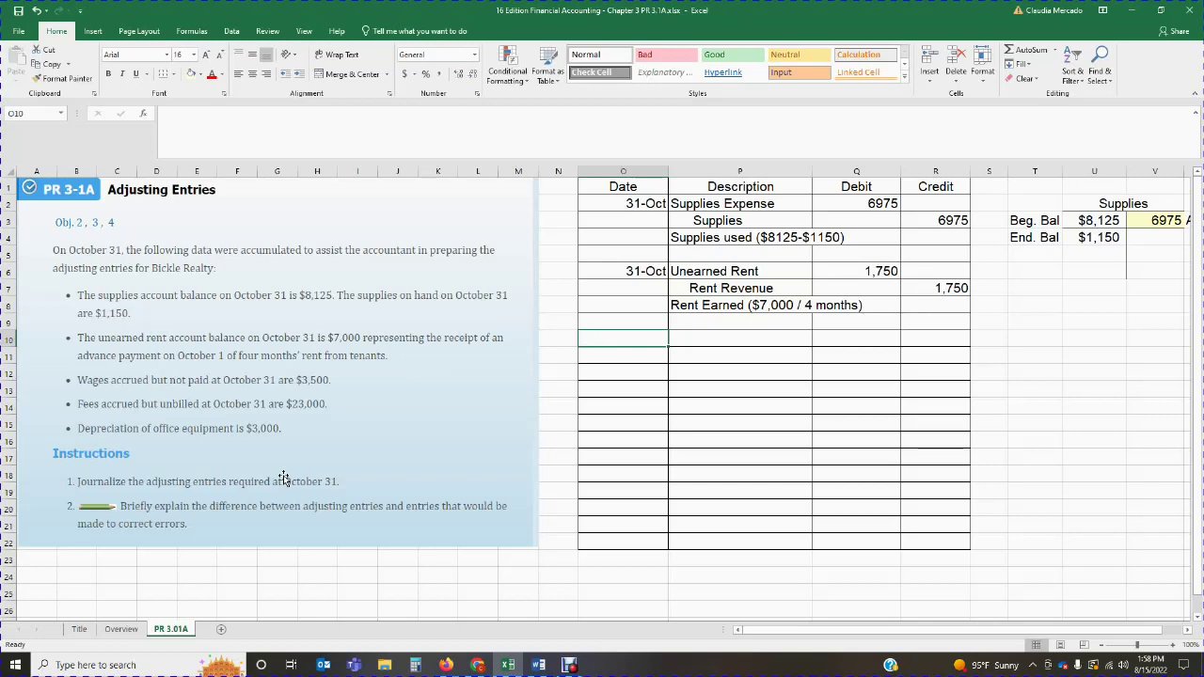
text(Oct 31)
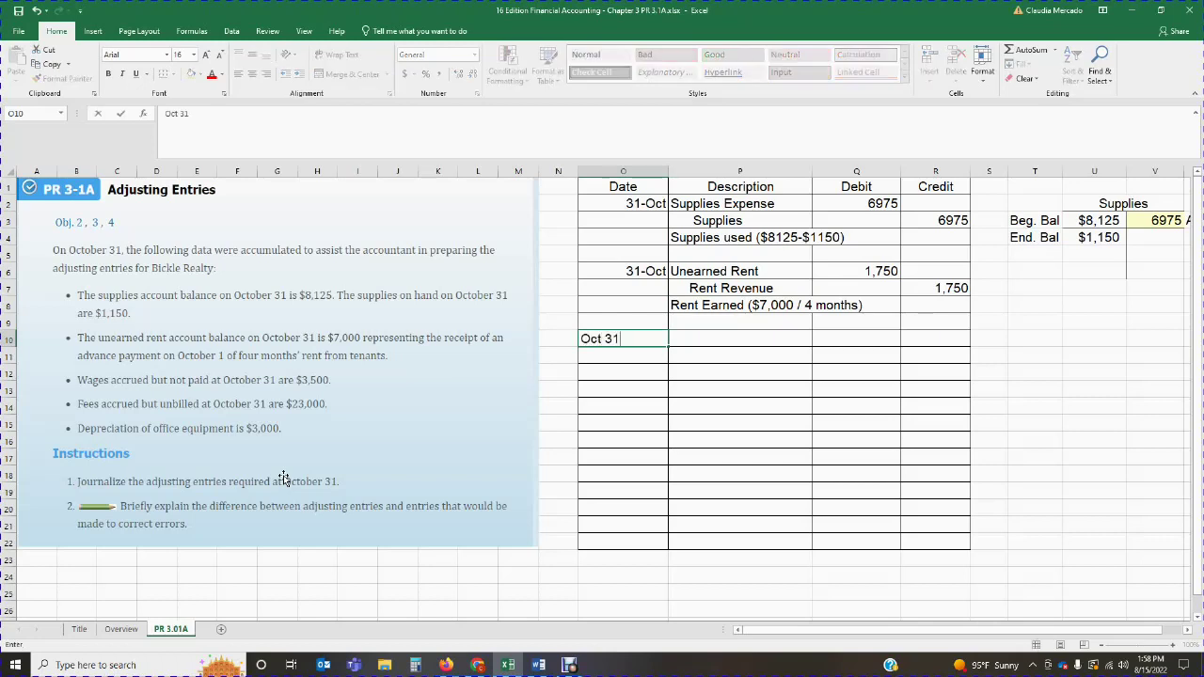
key(Tab)
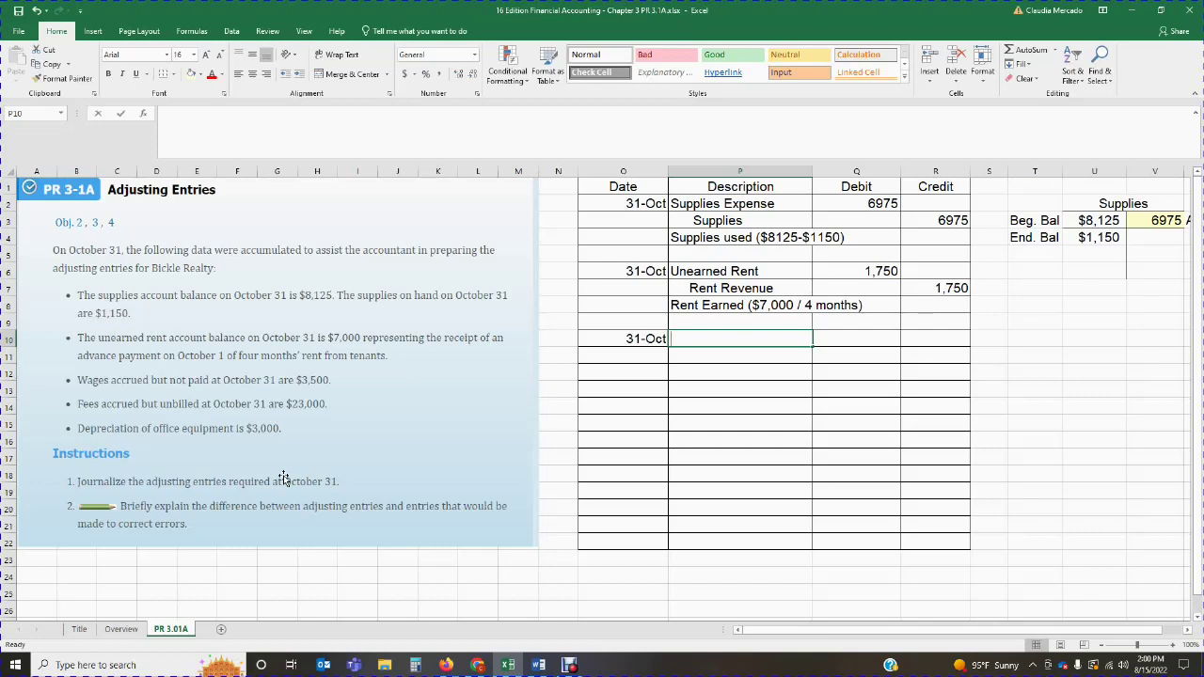
Step: Enter Wages Expense in P10 and an indented Wages Payable beneath it in P11
text(Wages Exp)
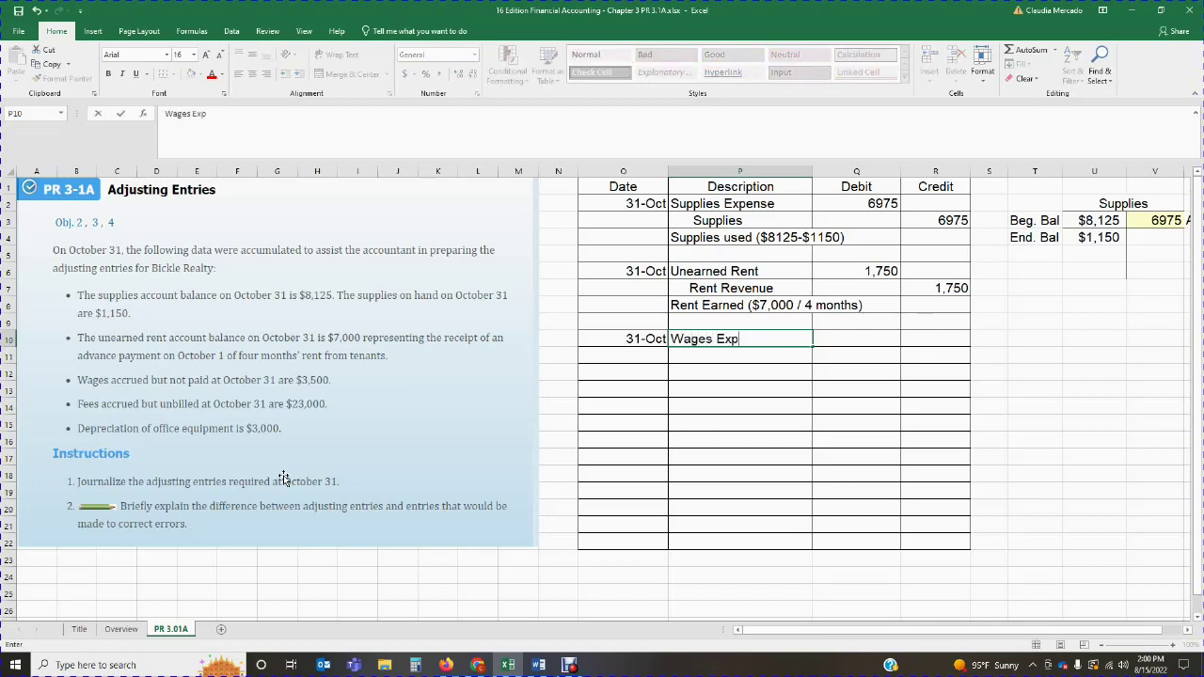
text(ense)
key(Tab)
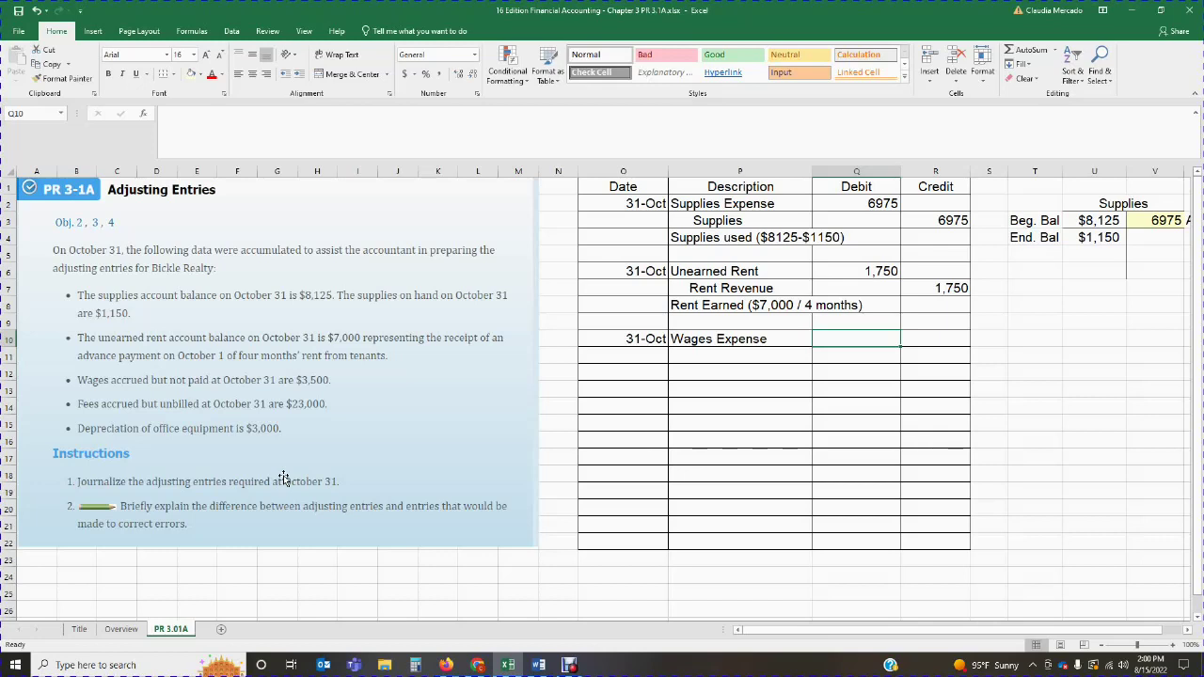
key(Down)
key(Left)
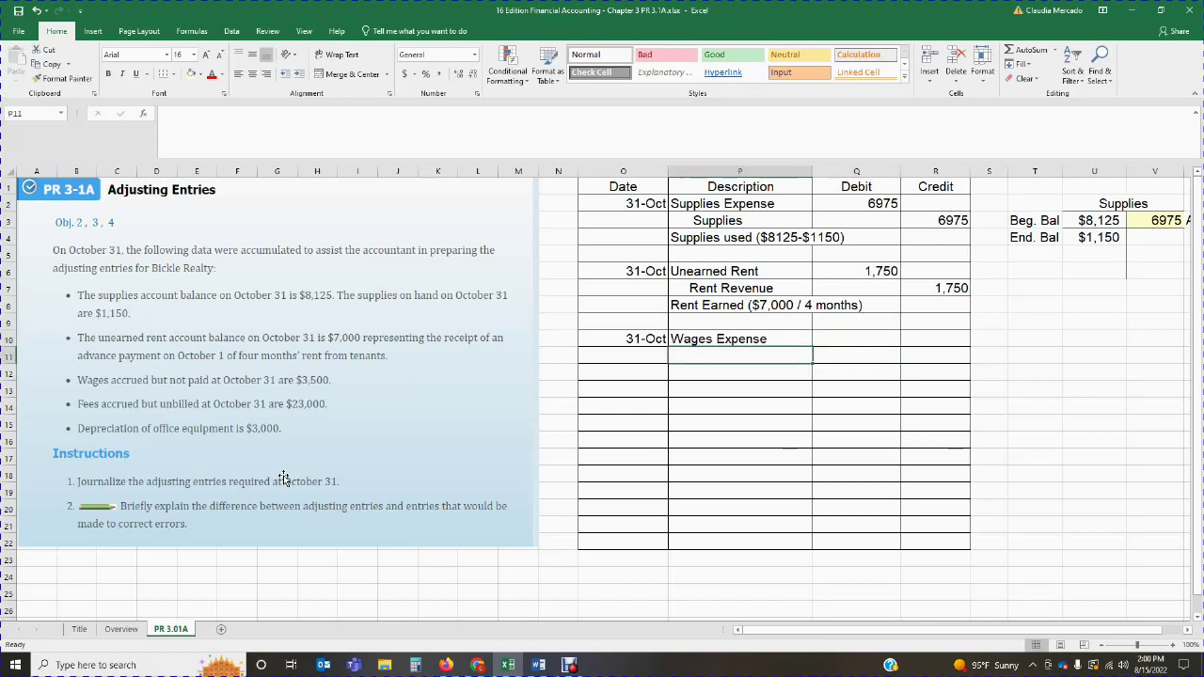
text(WAge)
key(BackSpace)
key(BackSpace)
key(BackSpace)
text(ages)
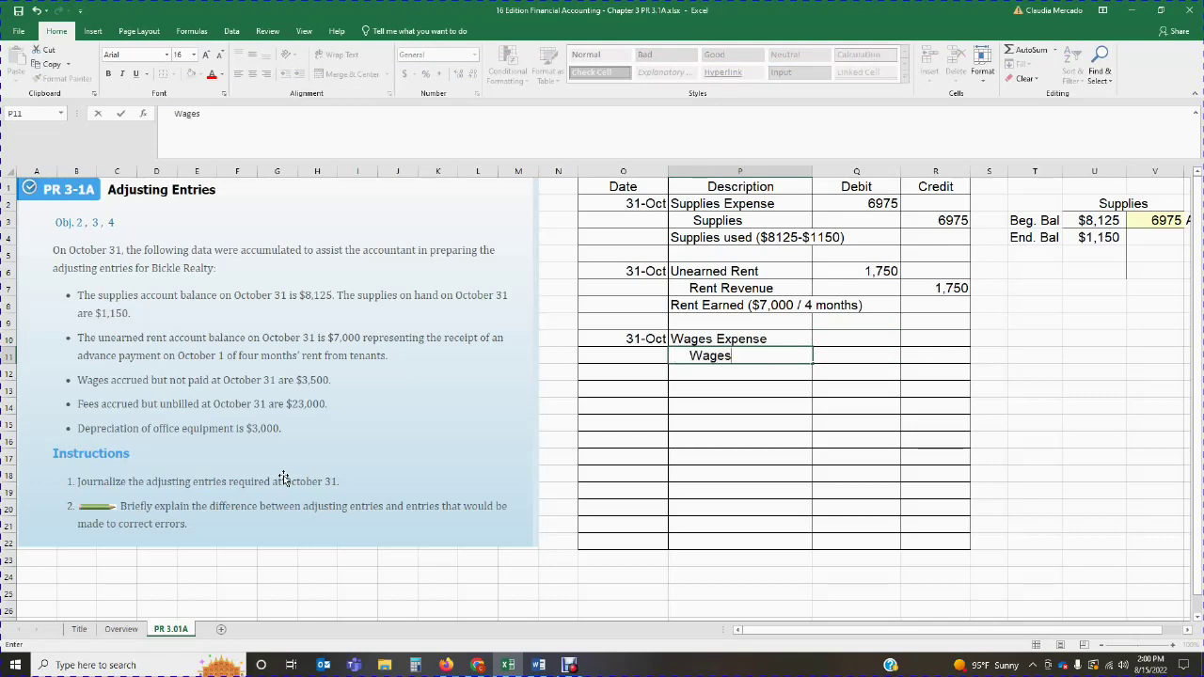
text( Payable)
Step: Enter 3500 as the Wages Expense debit in Q10 and 3500 as the Wages Payable credit in R11
key(Up)
key(Right)
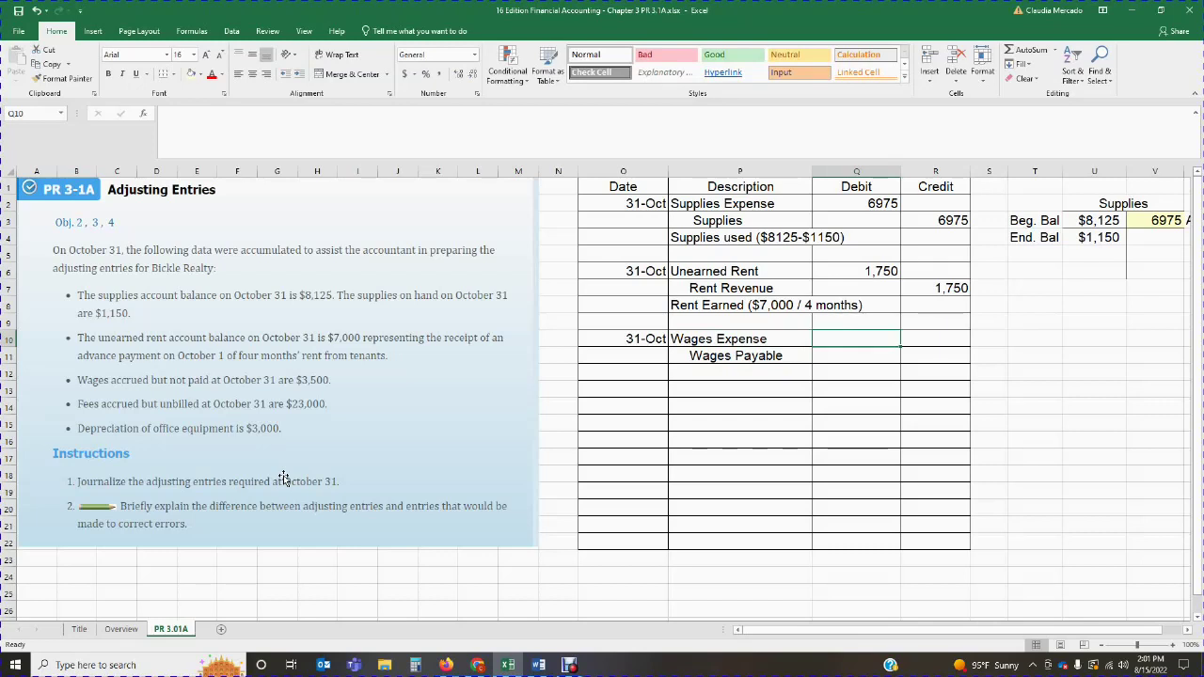
text(3500)
key(Tab)
key(Down)
text(3500)
key(Return)
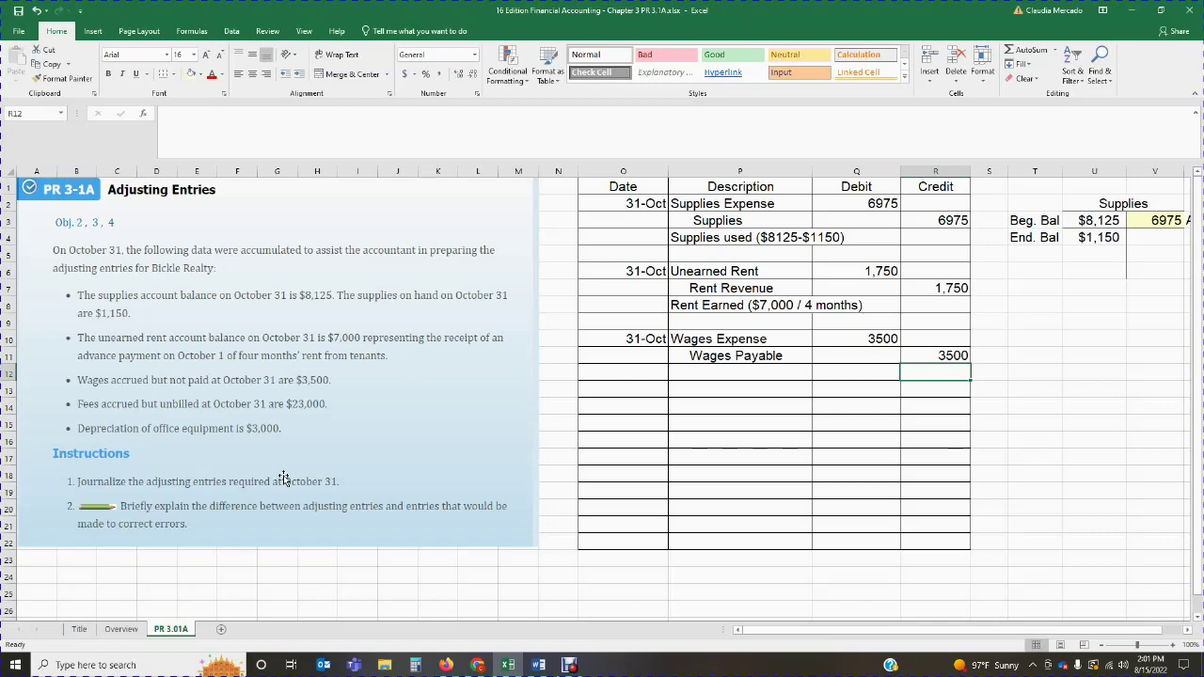
Step: Date the fourth adjusting entry by entering Oct 31 in O13, leaving row 12 blank
key(Return)
key(Left)
key(Left)
key(Left)
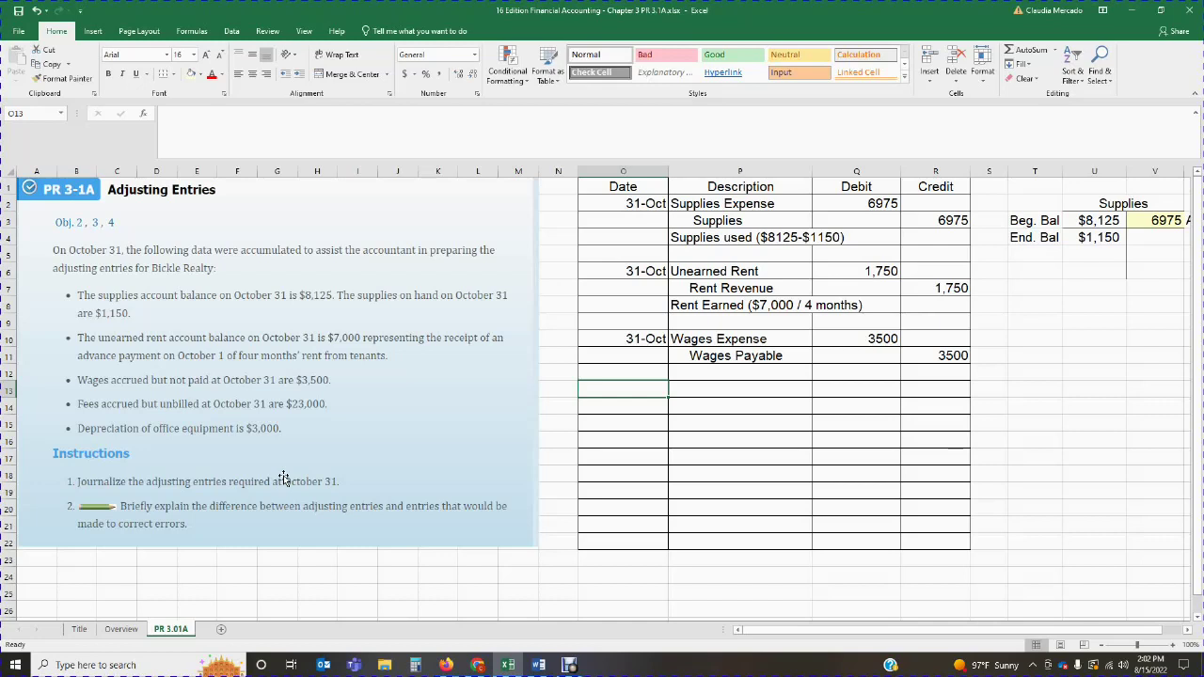
text(Oct 31)
key(Tab)
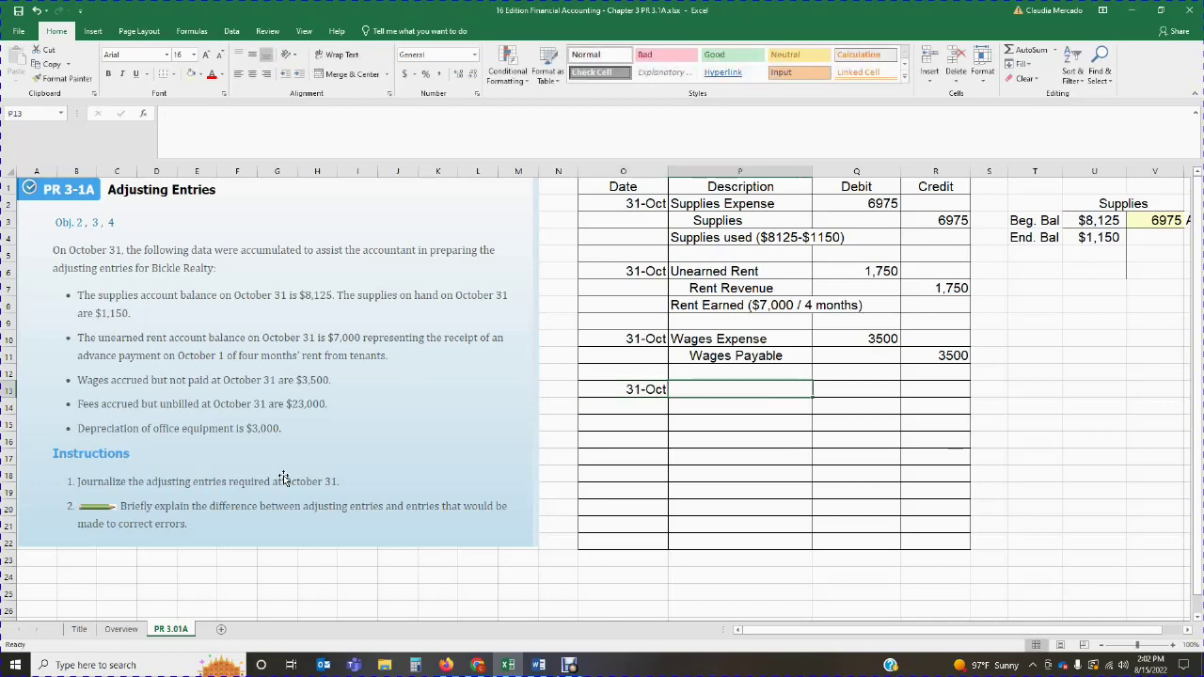
Step: Enter Accounts Receivable in P13 with a debit of 23000 in Q13
text(Accounts Receivable)
key(ctrl+Return)
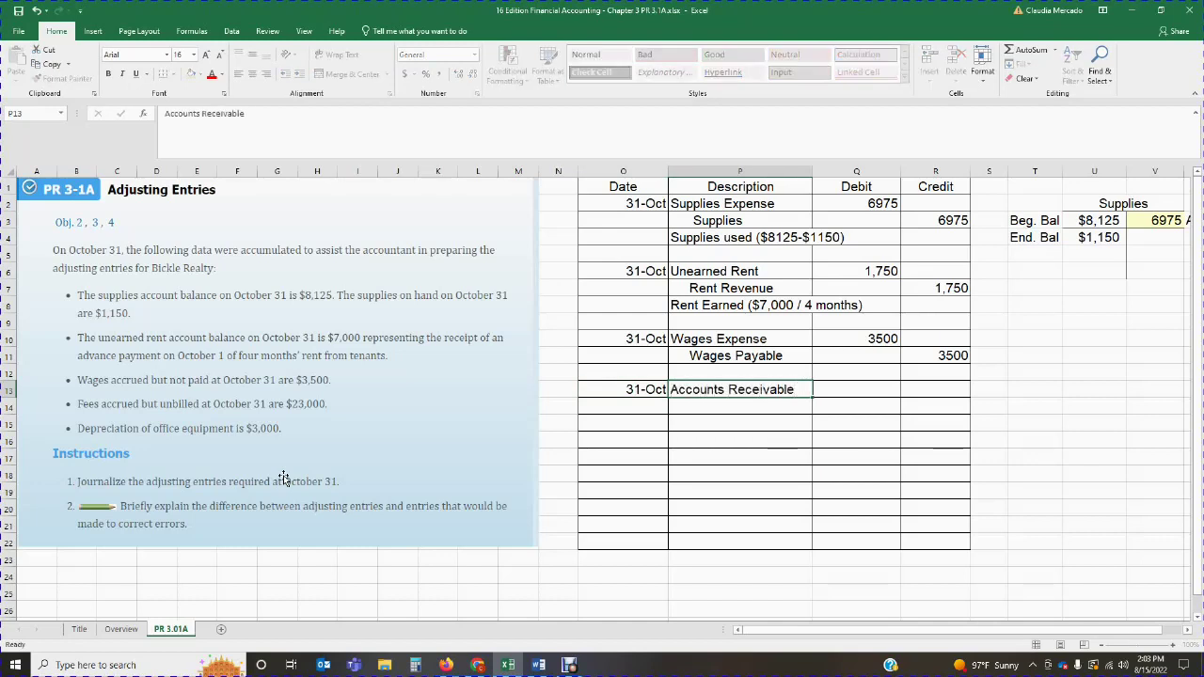
key(Tab)
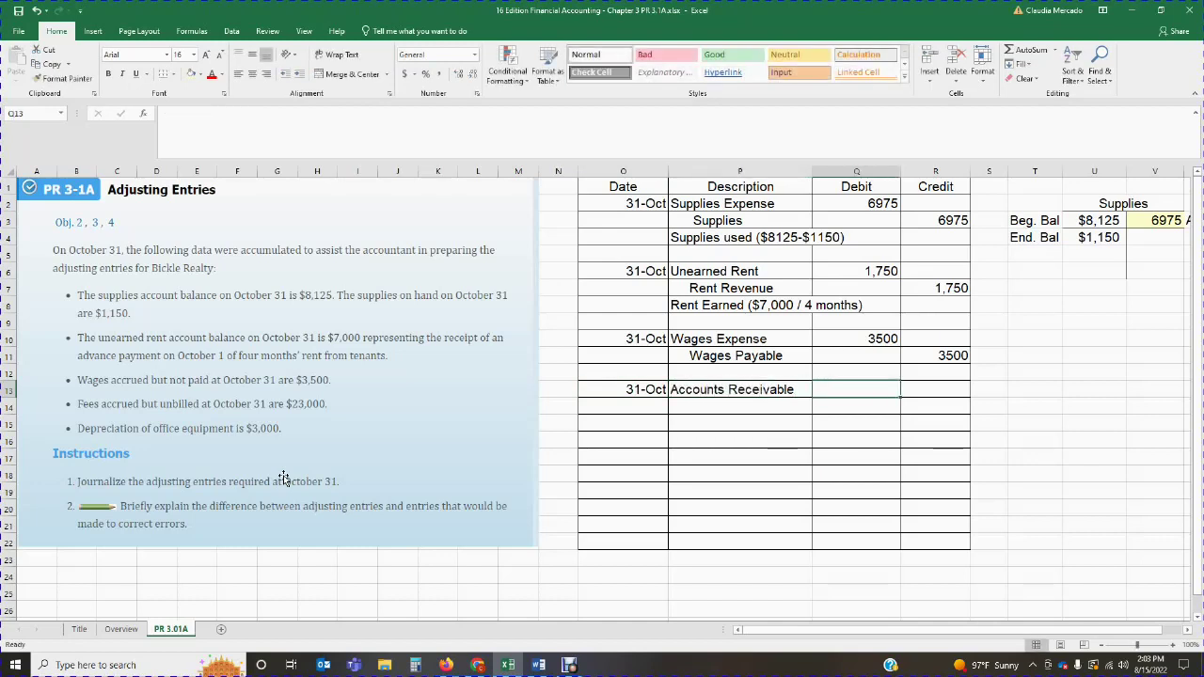
text(23000)
key(Return)
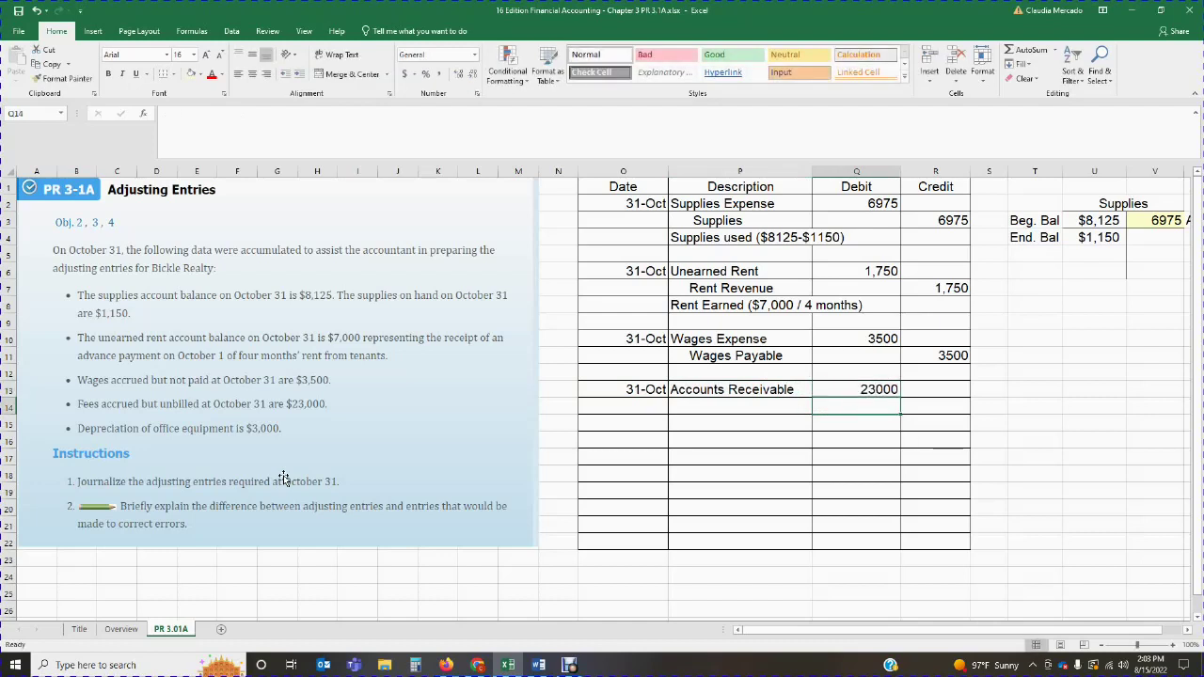
Step: Enter an indented Fees Earned in P14 with a credit of 23000 in R14
key(Left)
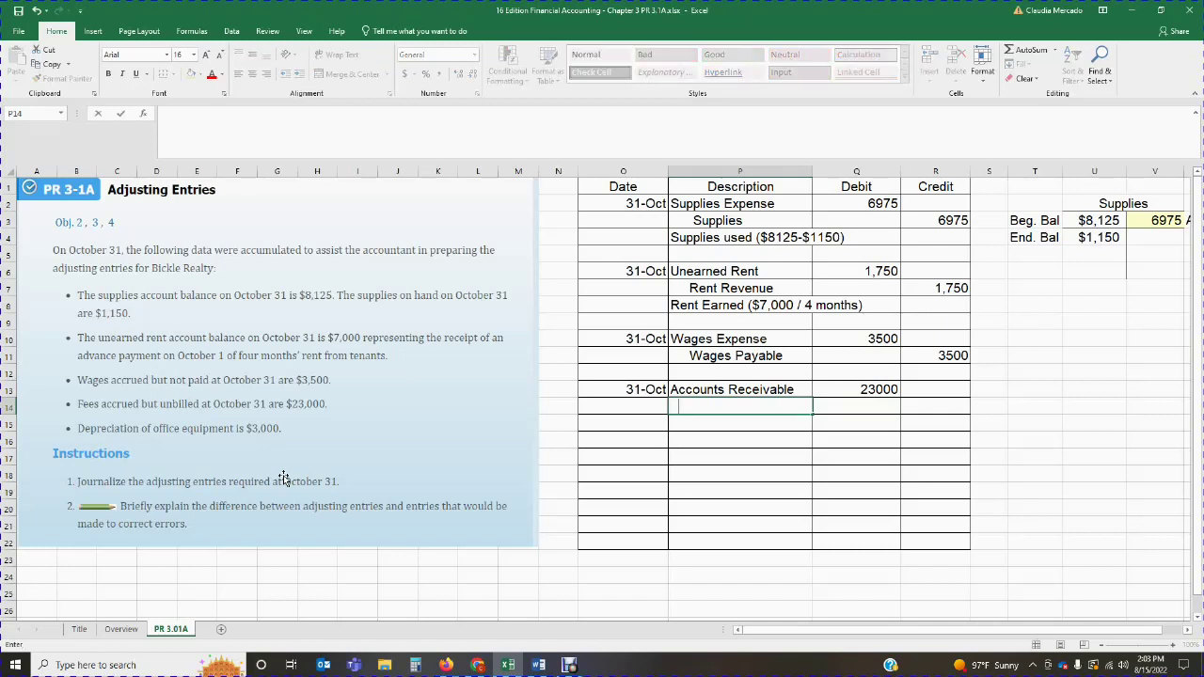
text(Fees Earned)
key(Tab)
key(Tab)
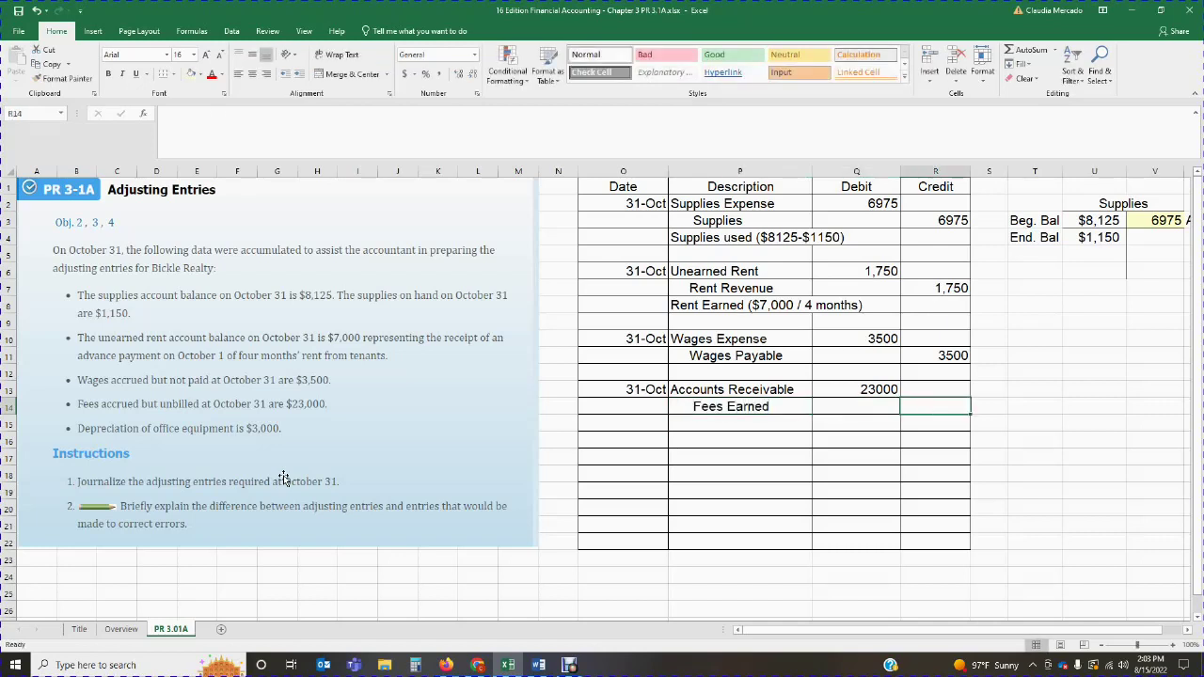
text(23000)
key(Return)
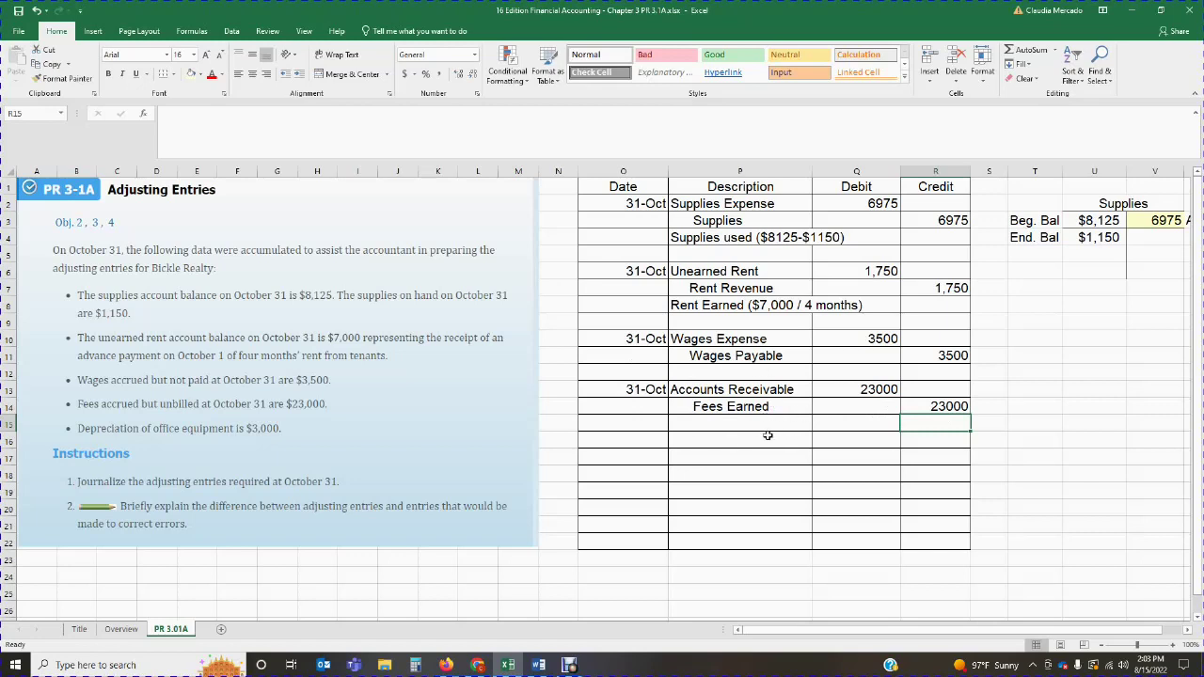
Step: Add the explanation "Accrued Fees Earned" in P15 below the Fees Earned line
click(658, 442)
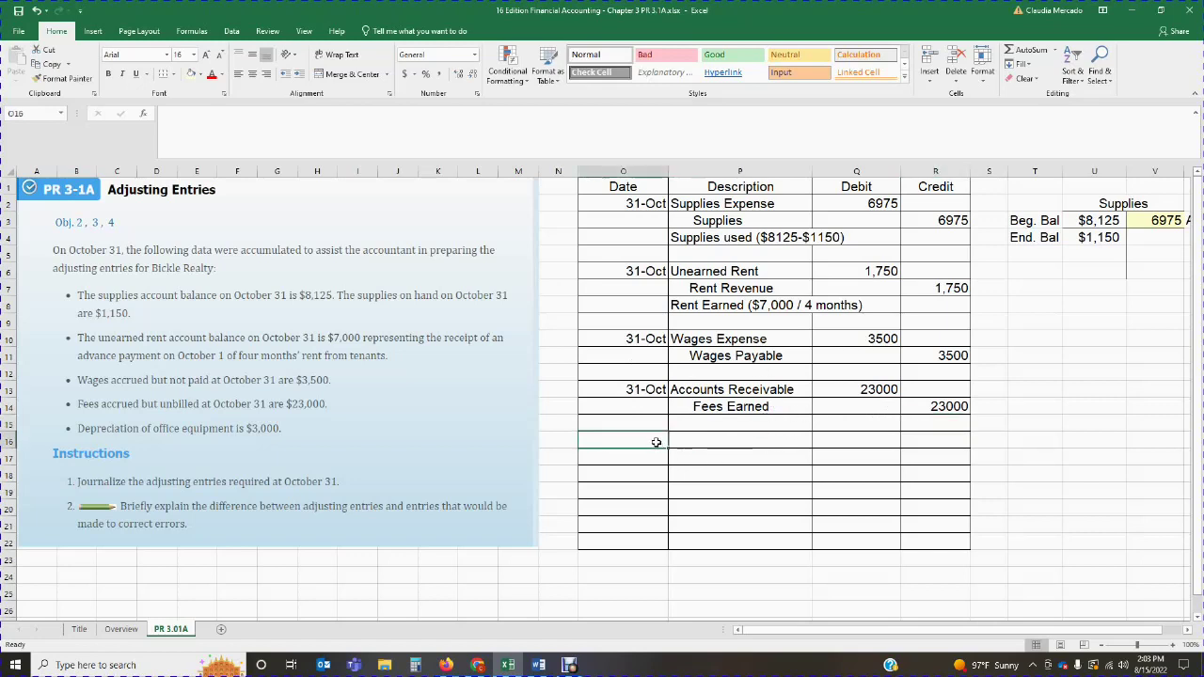
click(714, 426)
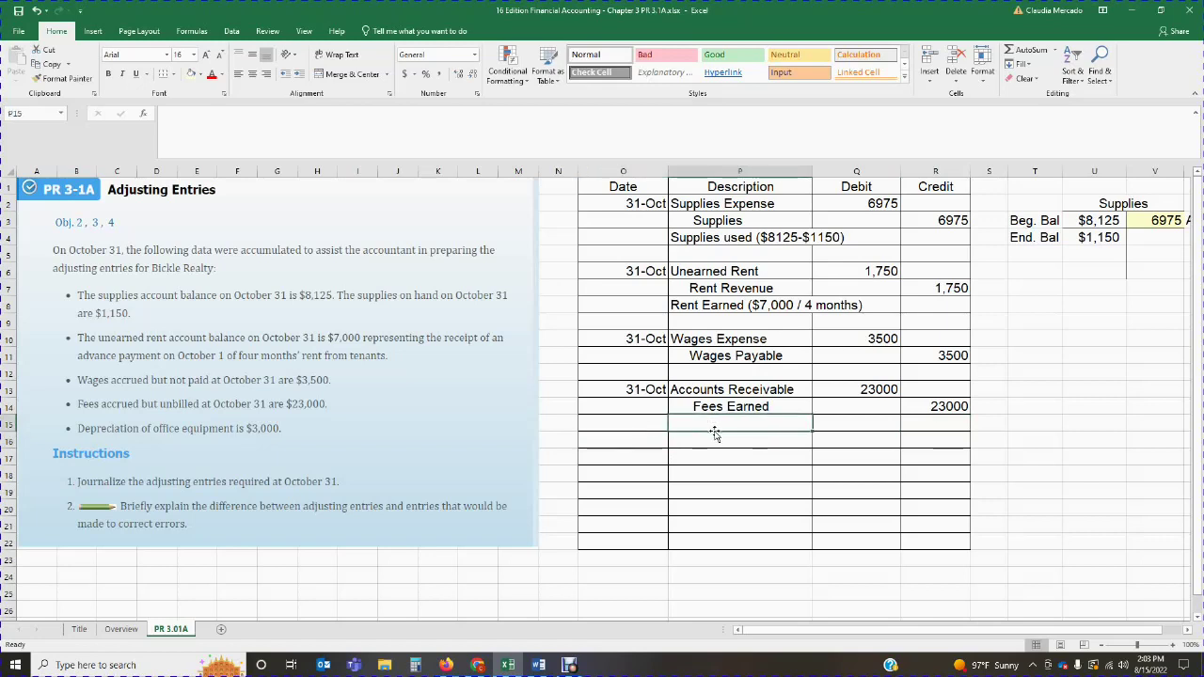
text(Accrued Fees Earned)
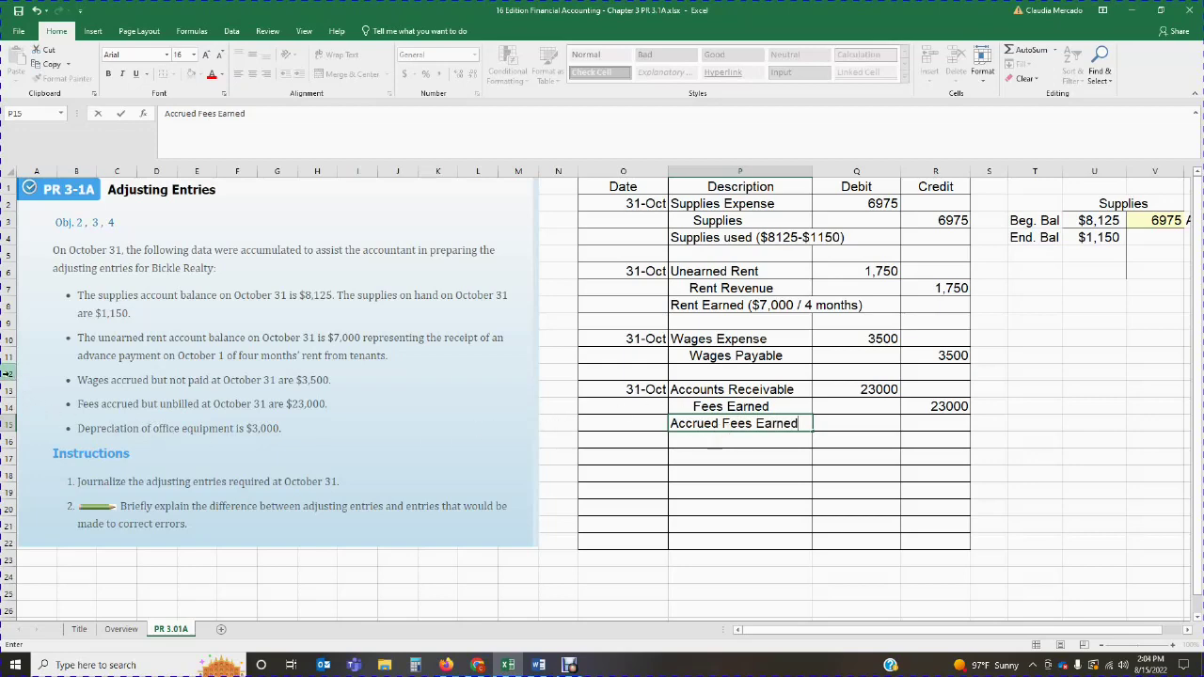
Step: Insert a row at row 12 and enter the explanation "Accrued Wages" in P12 below Wages Payable
right_click(8, 373)
click(42, 460)
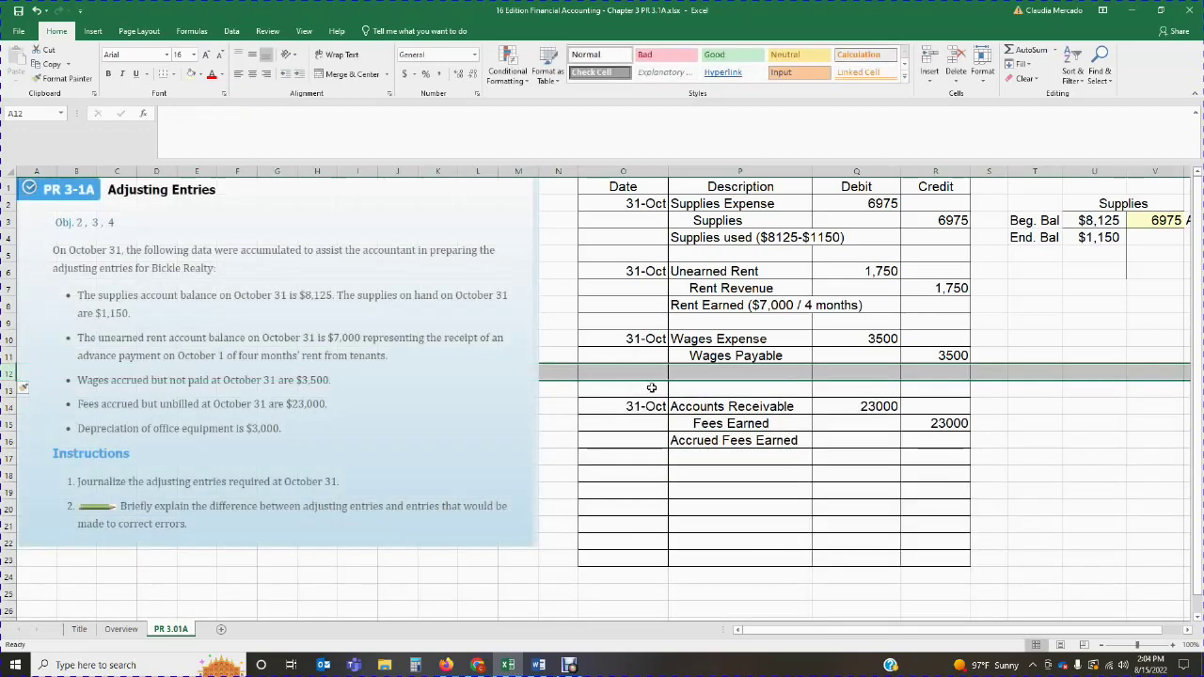
click(708, 372)
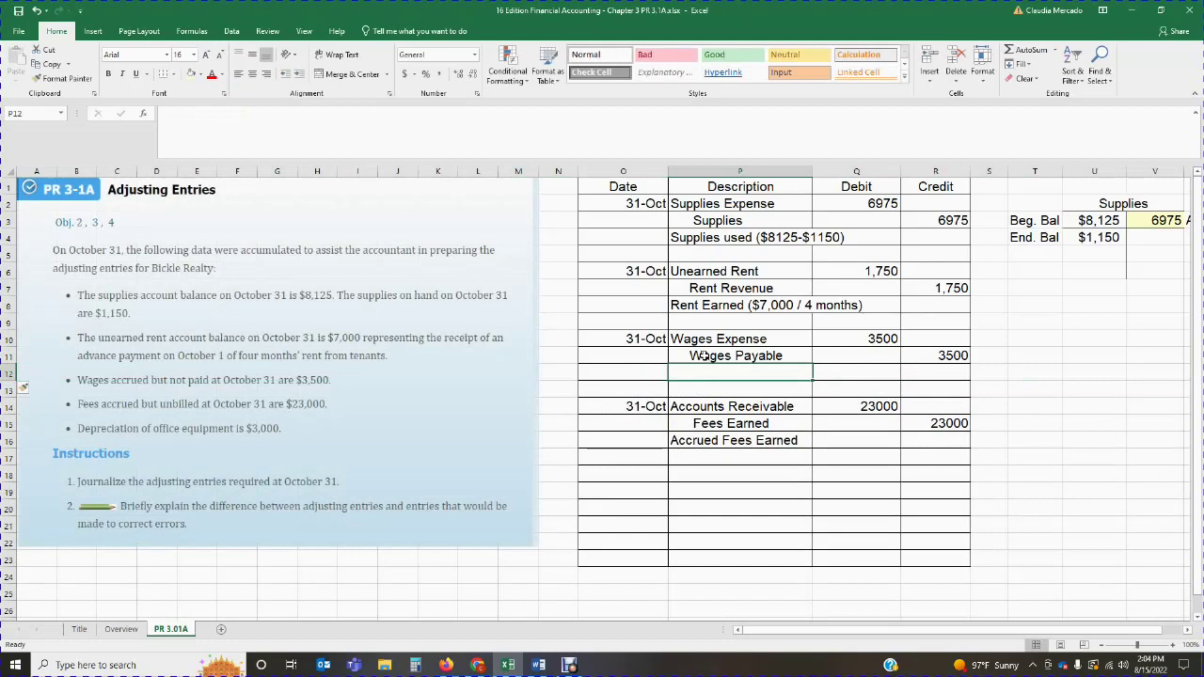
text(Accrued Wages)
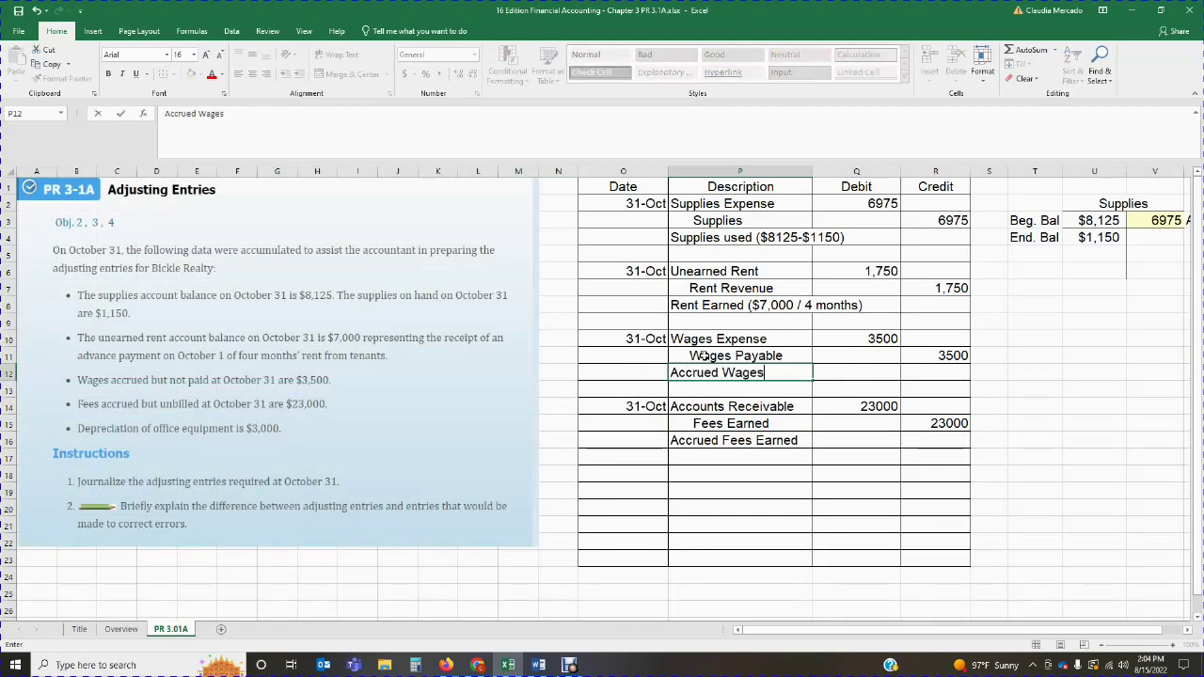
Step: Start the fifth adjusting entry in row 18 with the date Oct 31 and the account Depreciation Expense
click(649, 474)
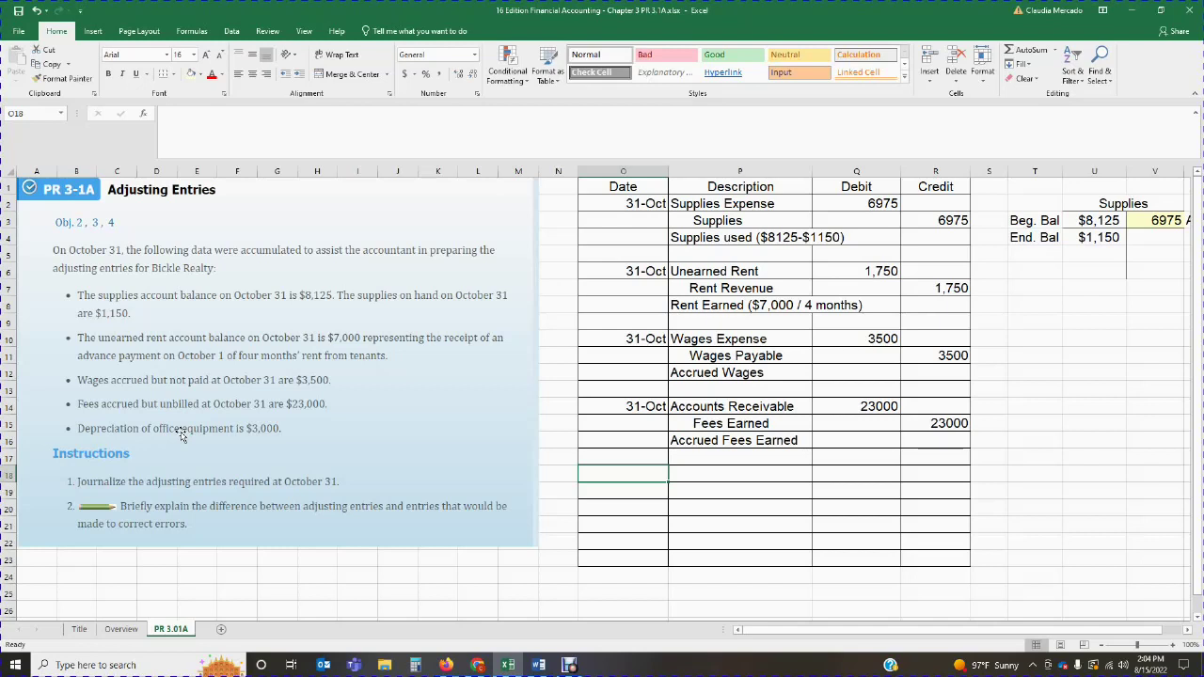
text(Oct 31)
key(Tab)
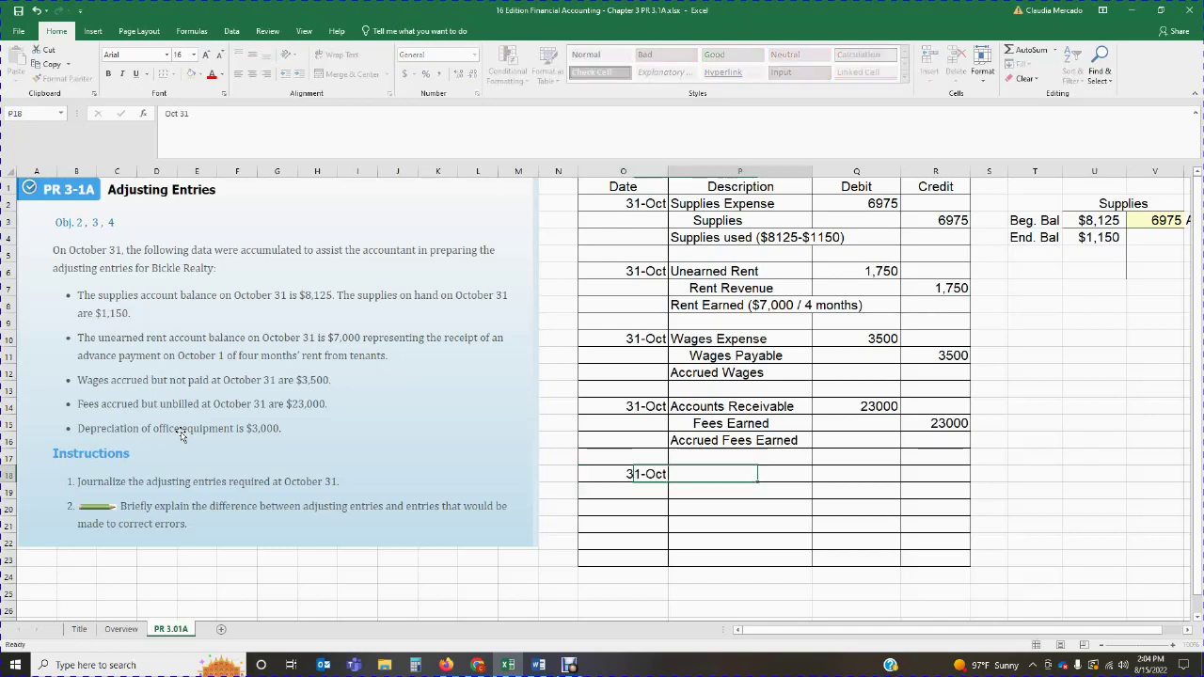
text(Dre)
key(BackSpace)
key(BackSpace)
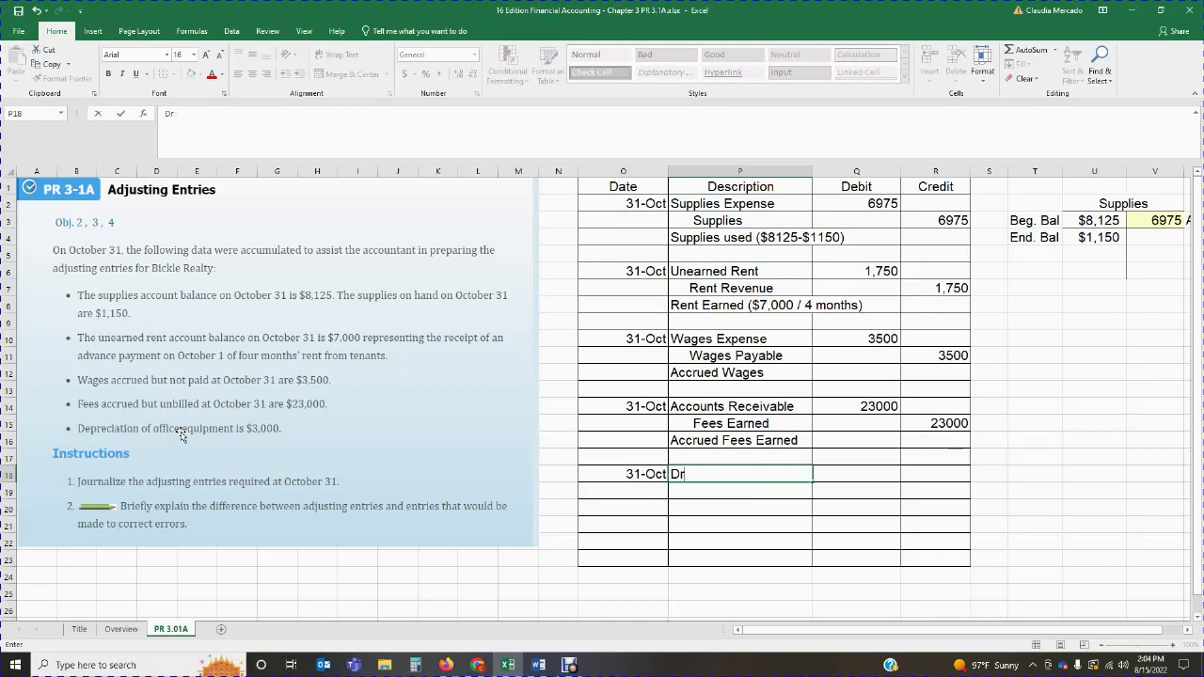
text(epreciation Expense0)
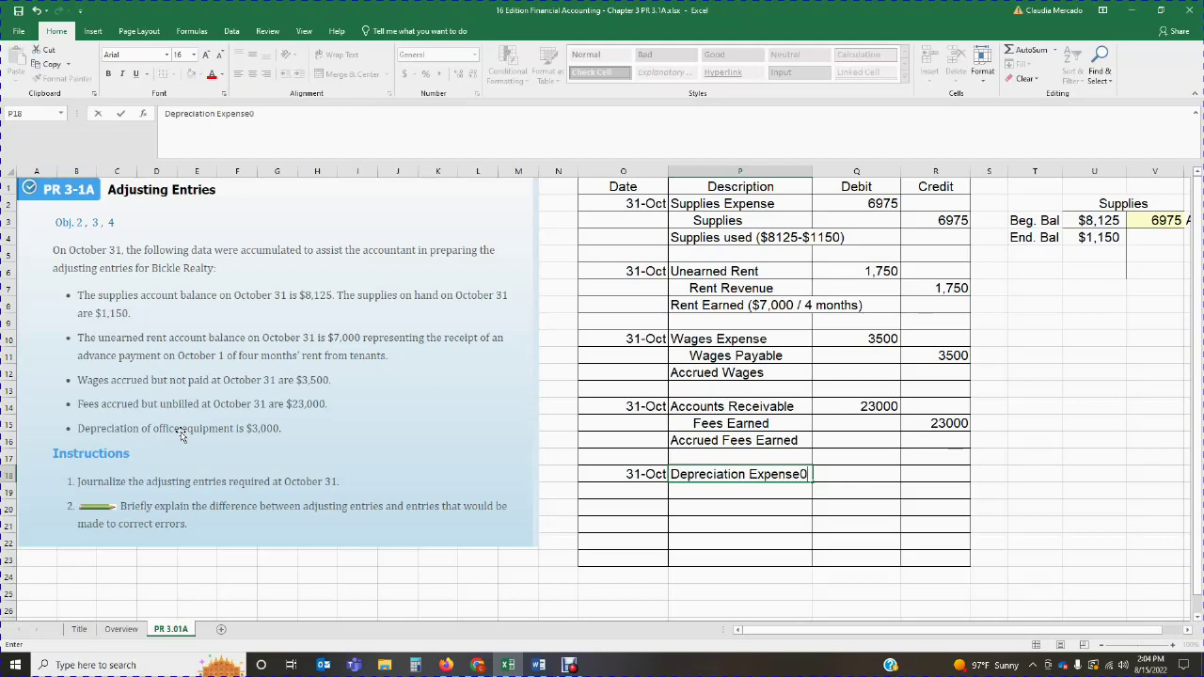
key(BackSpace)
key(Tab)
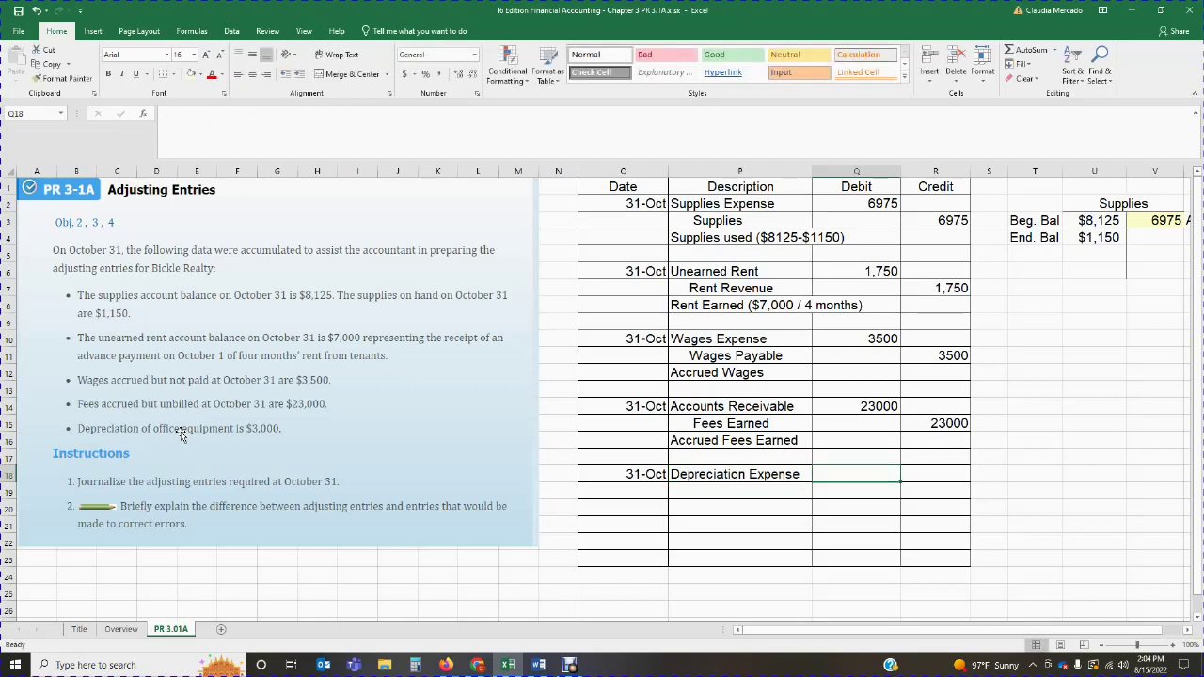
Step: Enter a debit of 3,000 for Depreciation Expense in Q18
text(3)
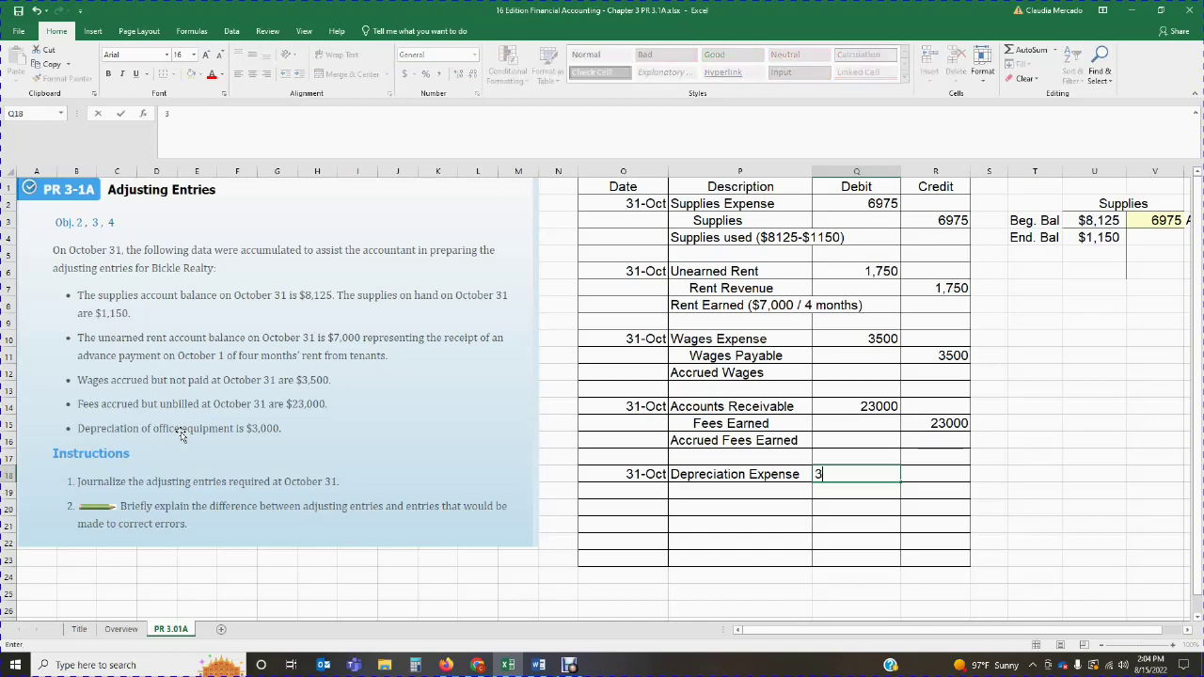
text(,000)
key(Return)
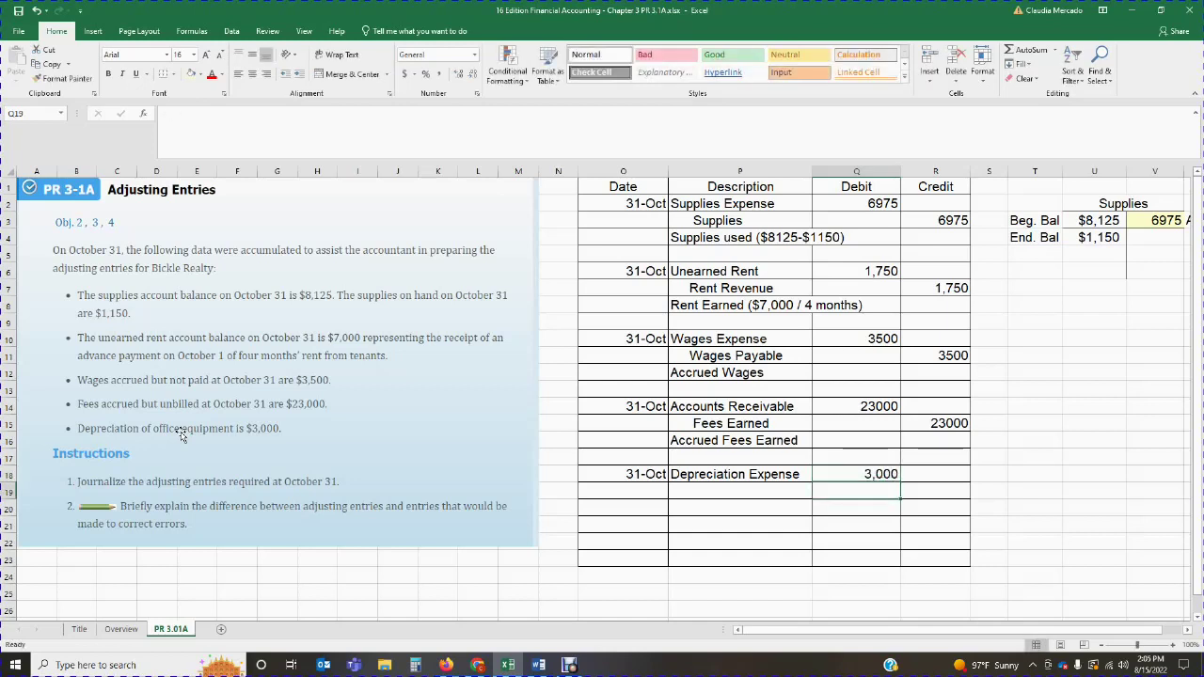
Step: Enter an indented "Accu. Depr- Office Equipment" in P19 and widen the Description column to fit it
key(Left)
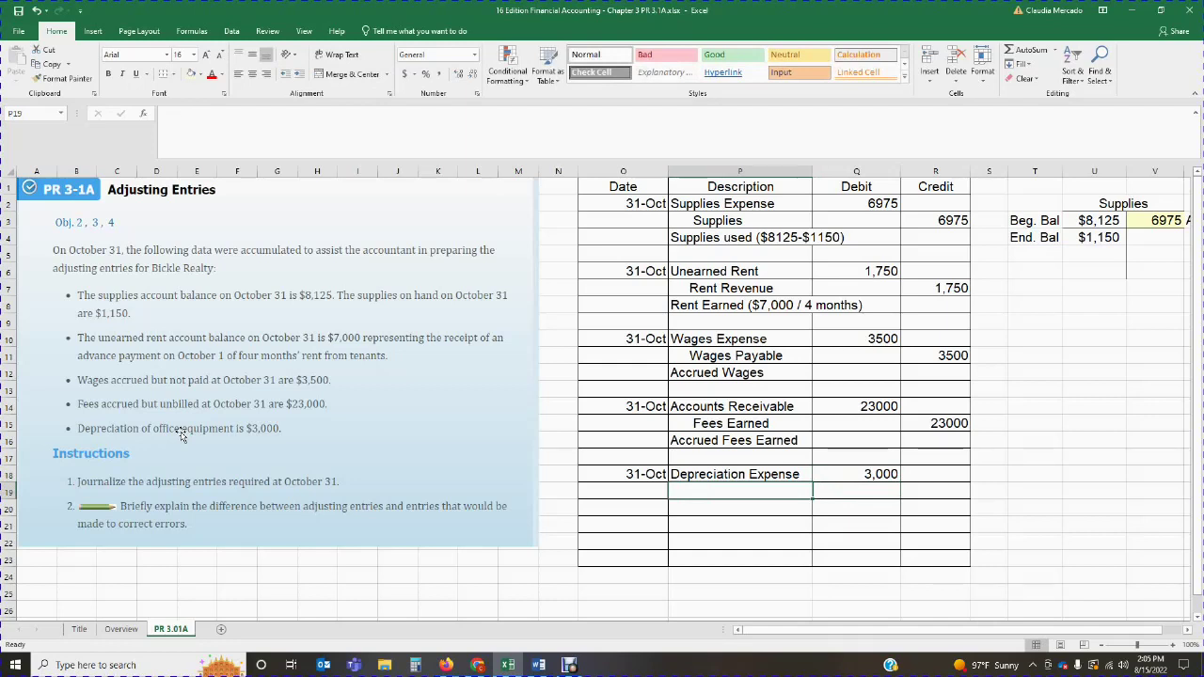
text(Acc)
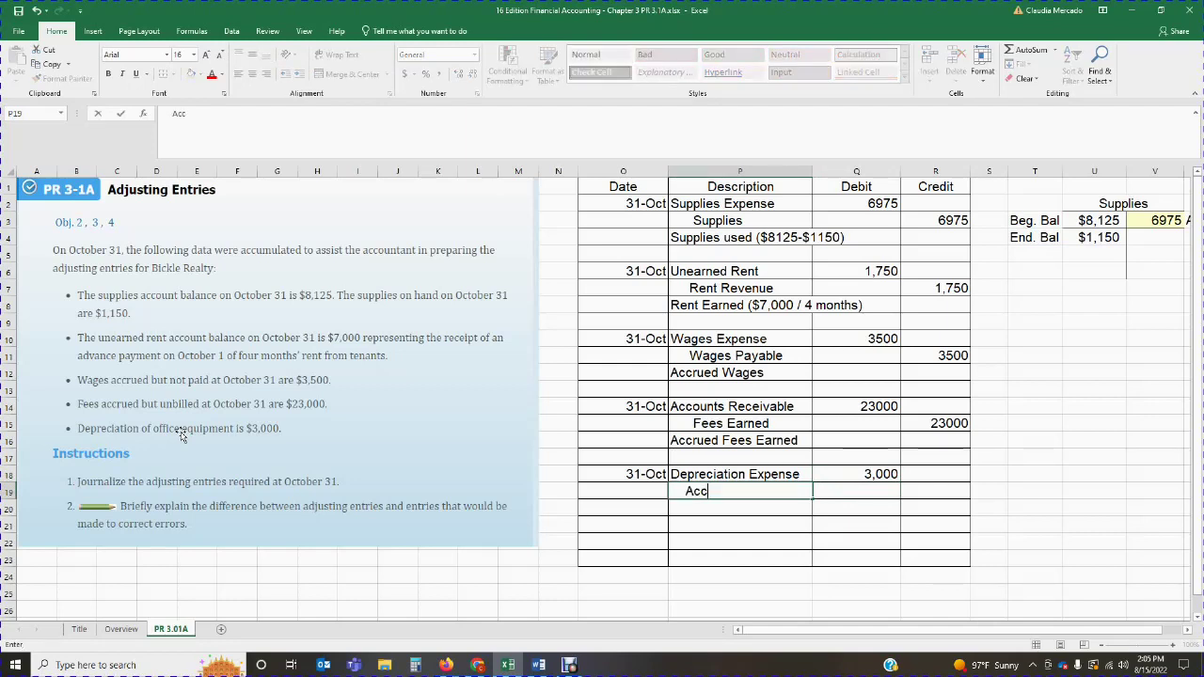
text(u. Depr- Office Equipment)
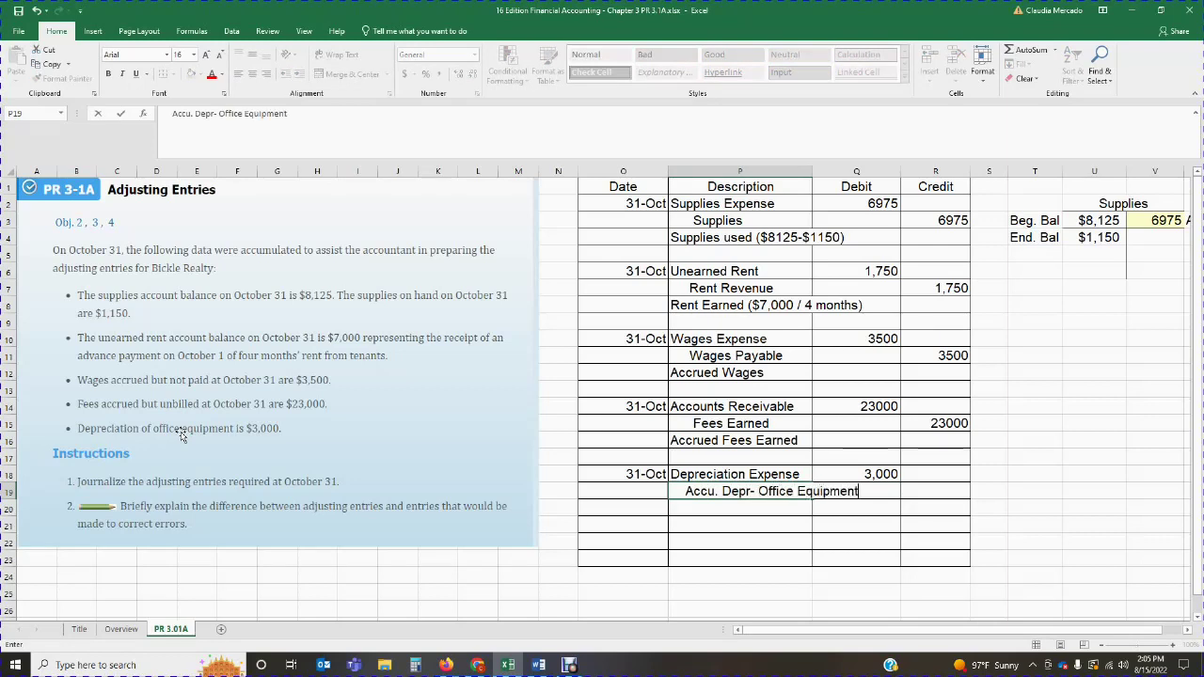
key(Tab)
drag(811, 175, 870, 175)
Step: Enter a credit of 3,000 in R19 for the accumulated depreciation account
click(969, 499)
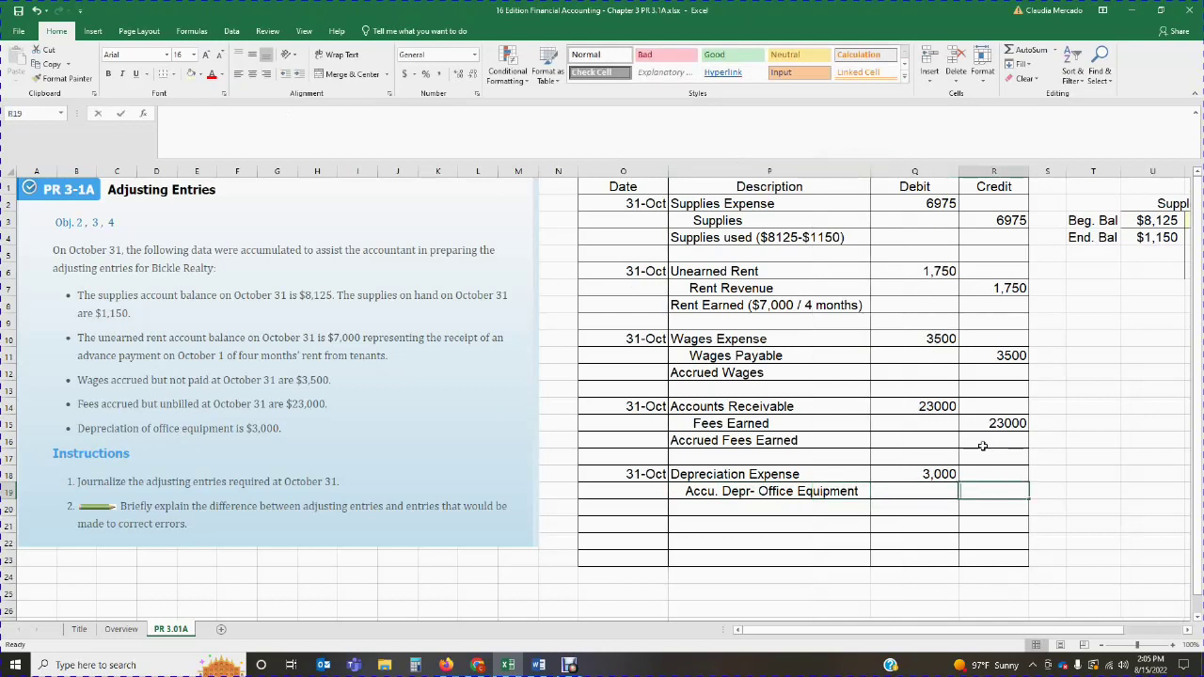
text(3,000)
key(Return)
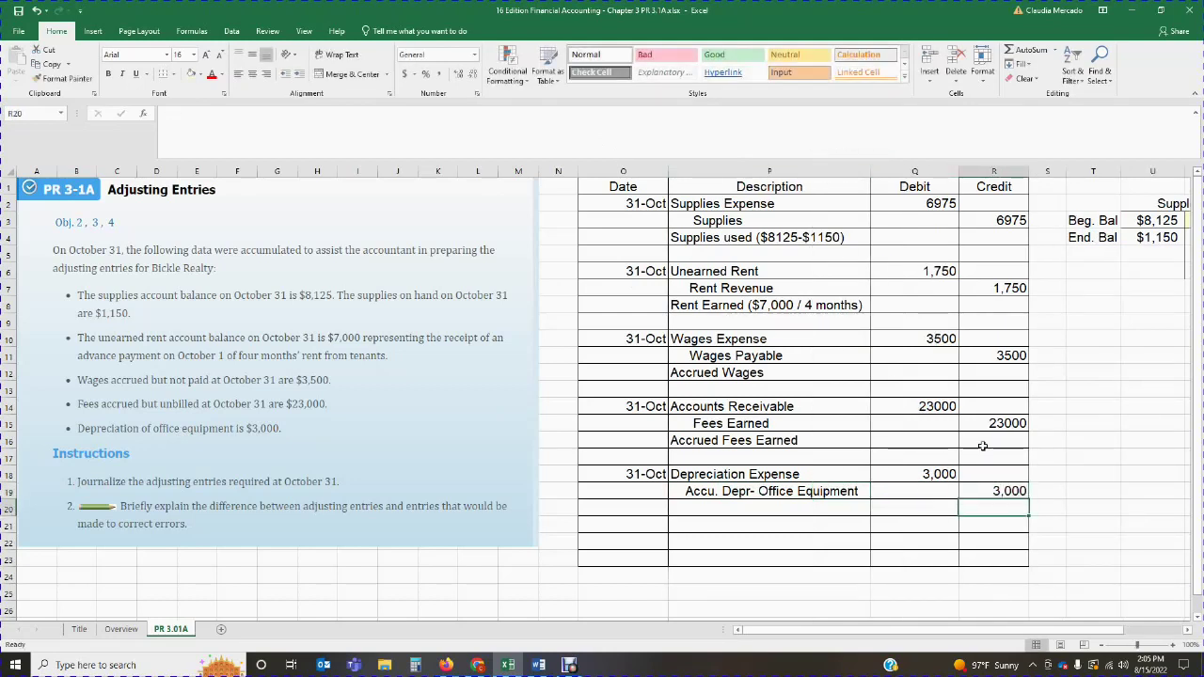
Step: Add the explanation "Depreciation Expense" in P20 below the accumulated depreciation line
click(737, 505)
text(Depreciation E)
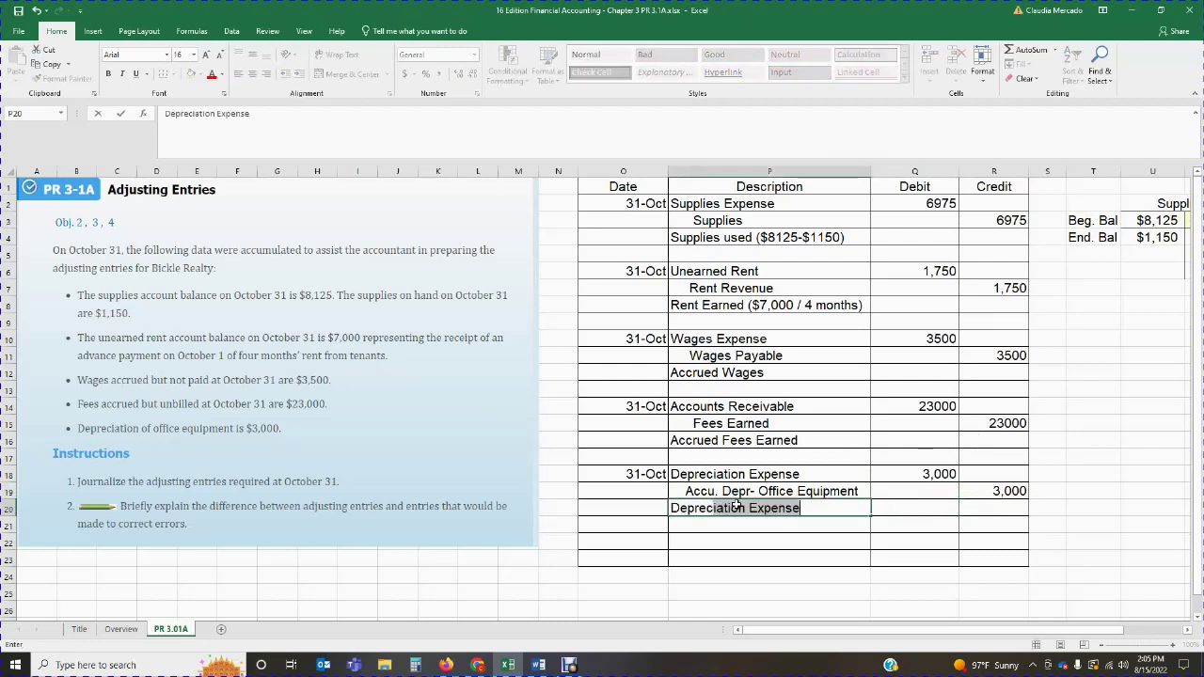
text(xpense)
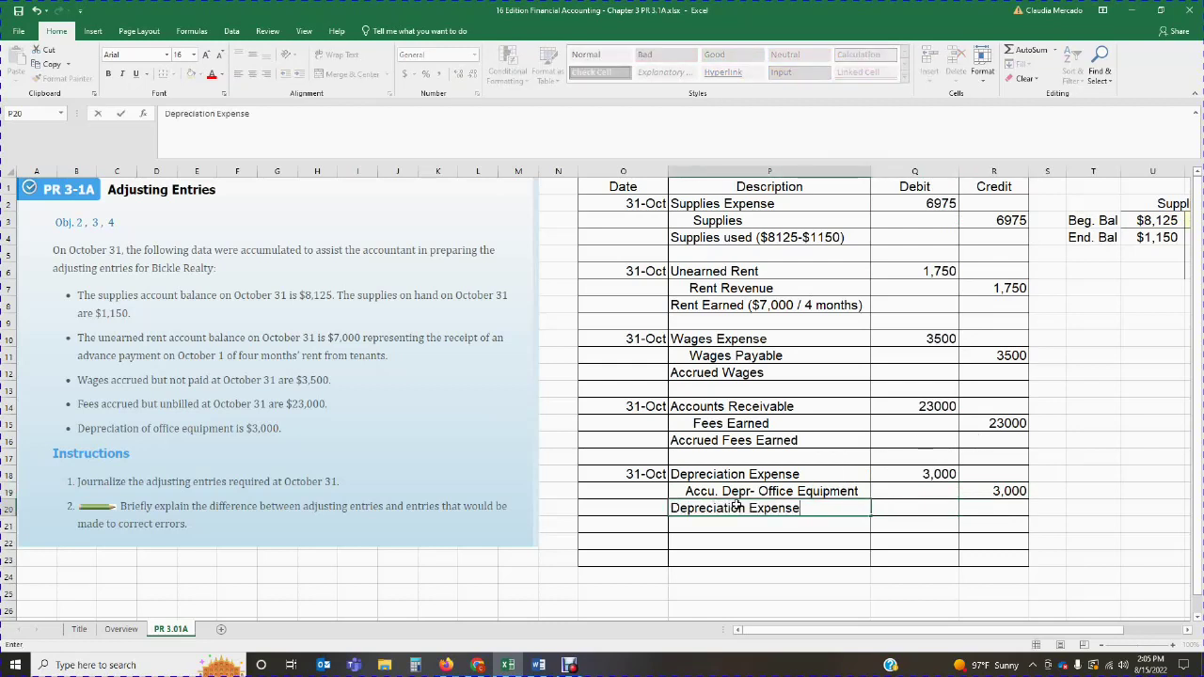
key(Return)
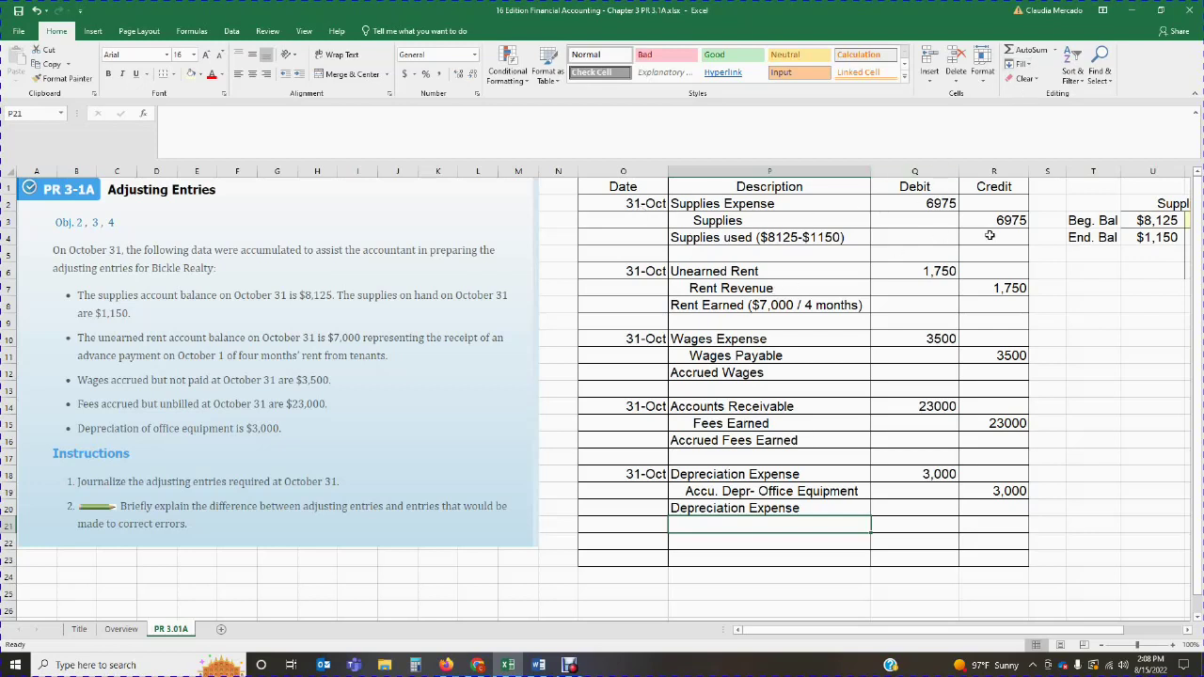
Step: Total the debits in Q21 with a SUM of Q2:Q20 and copy the formula to R21 to total the credits
click(929, 527)
text(=sum()
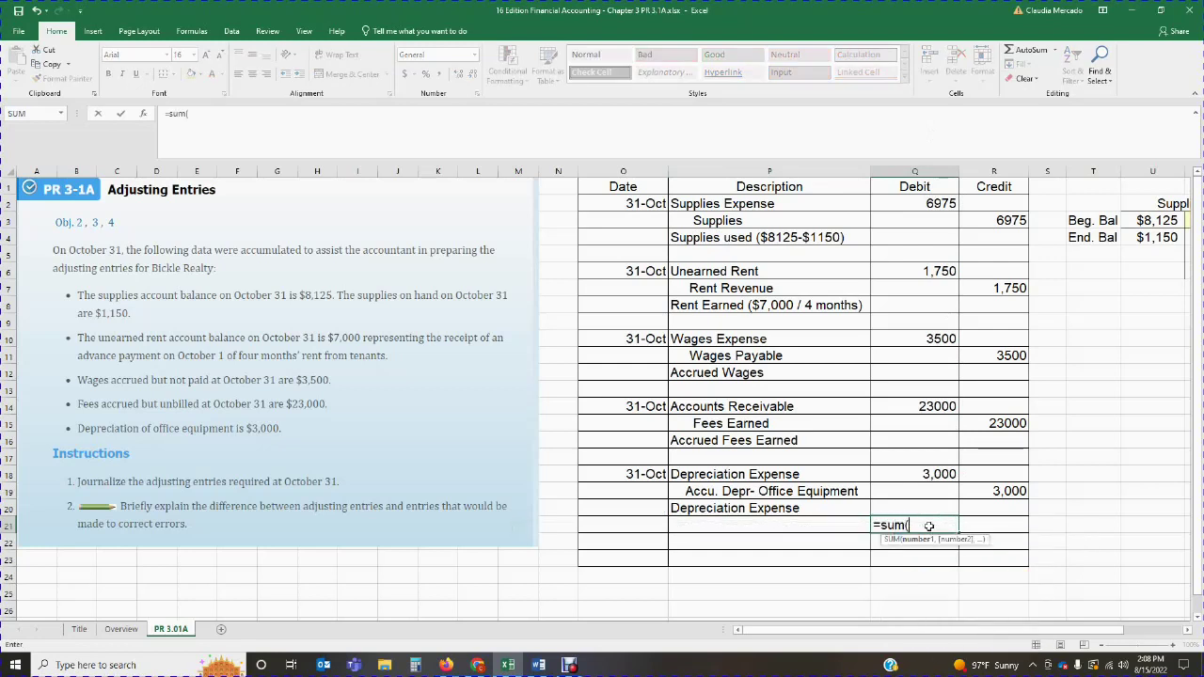
drag(930, 205, 914, 515)
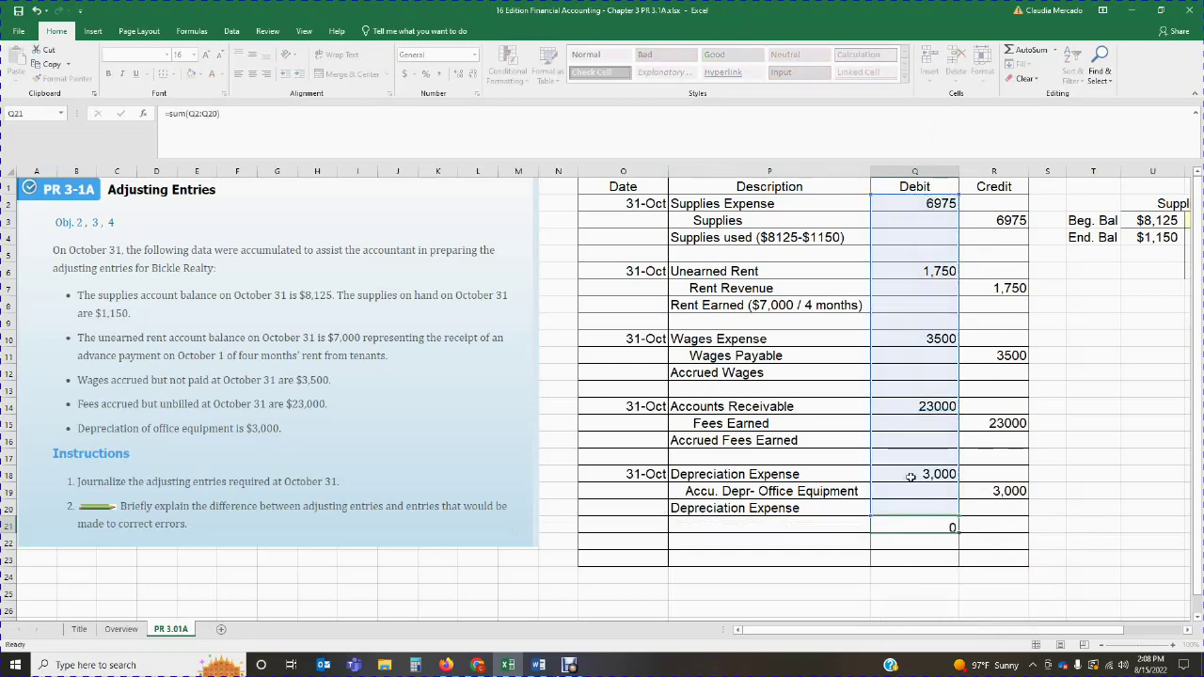
key(Return)
click(938, 525)
drag(958, 532, 1022, 523)
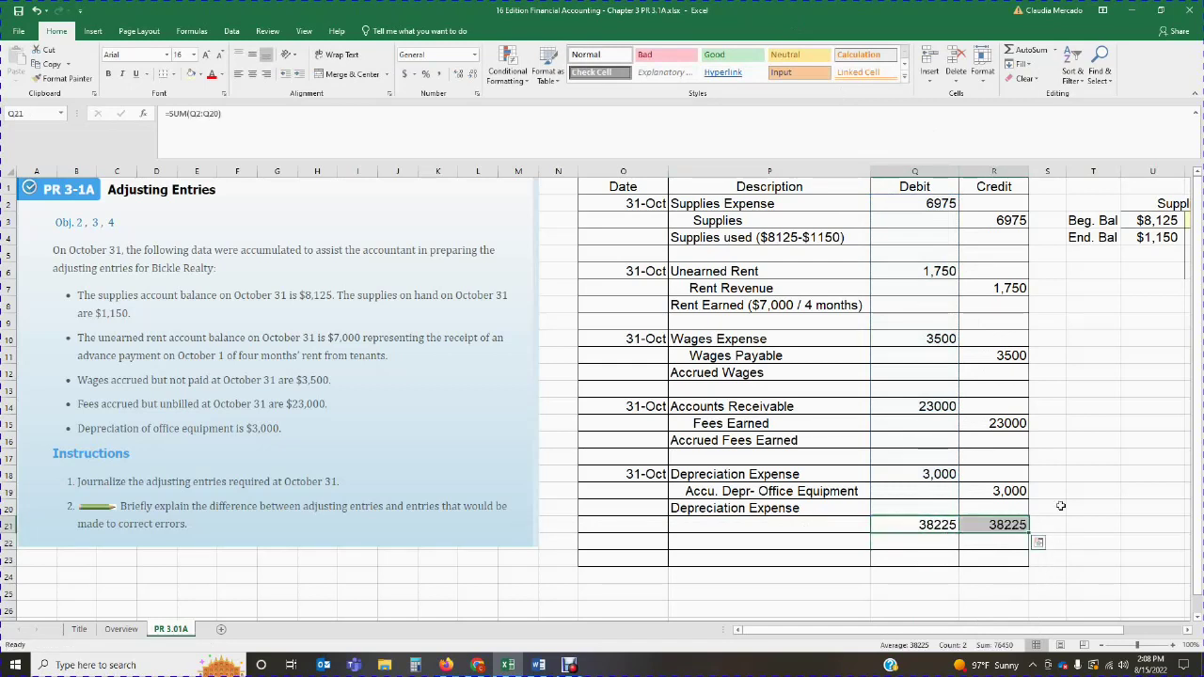
click(1042, 574)
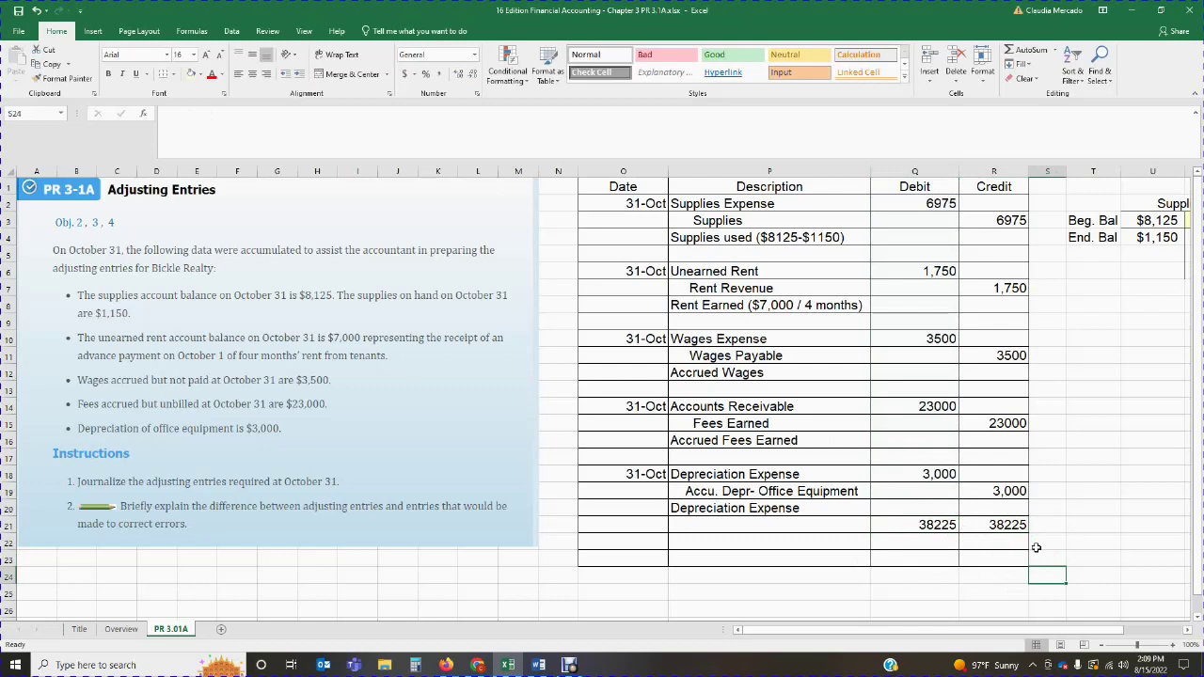
Step: Clear the debit and credit totals from Q21:R21
drag(945, 529, 1003, 530)
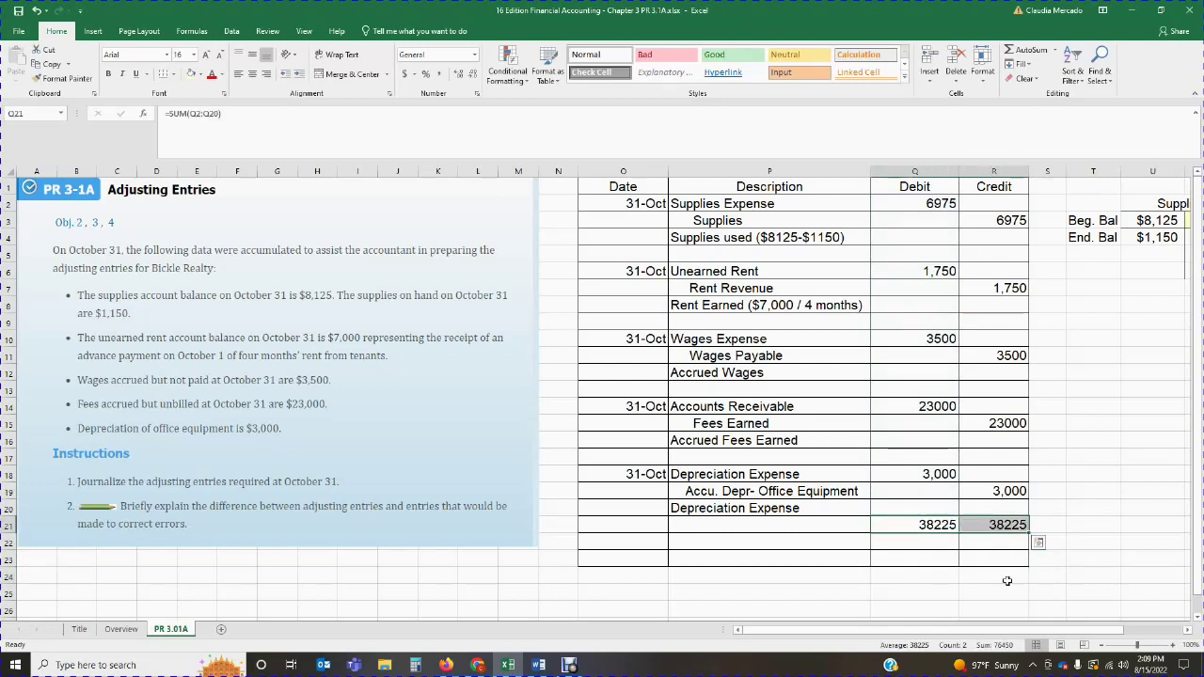
key(Delete)
click(1129, 527)
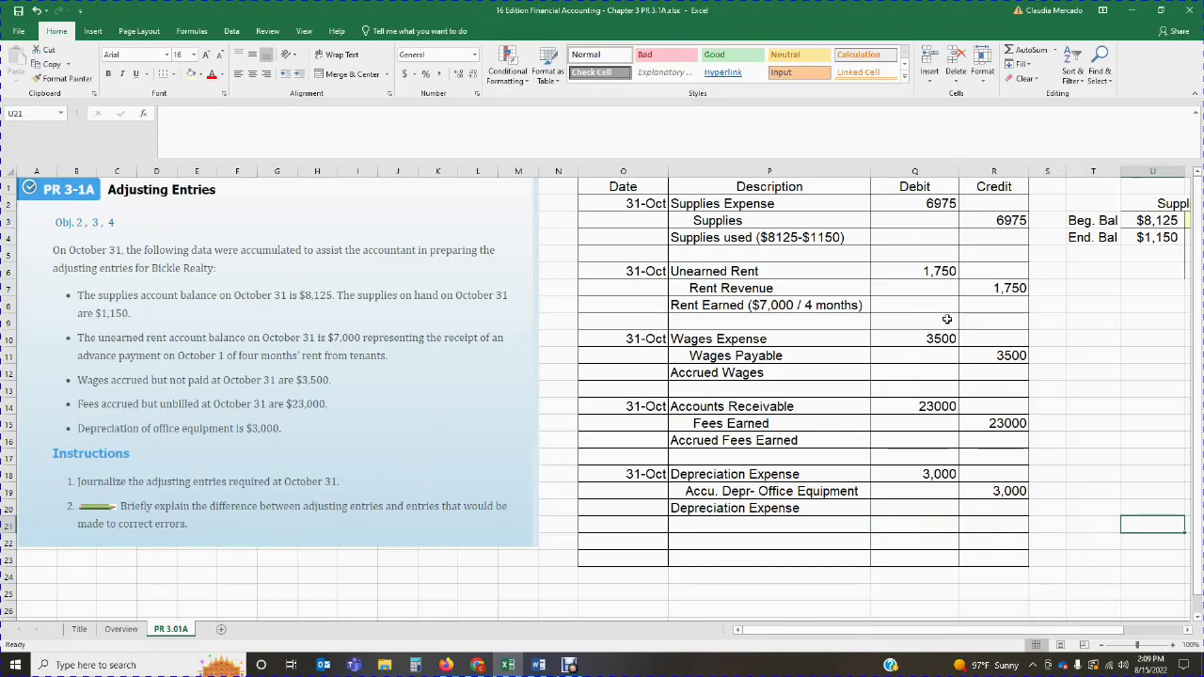
drag(1034, 636, 1094, 636)
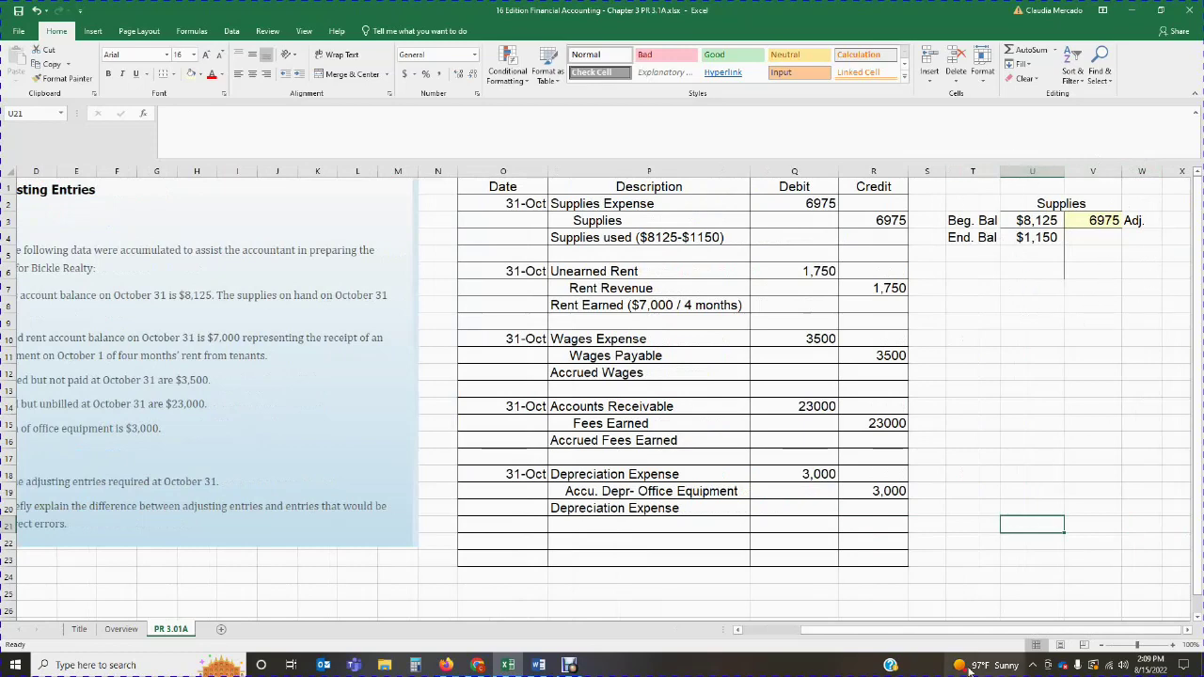
drag(972, 640, 915, 640)
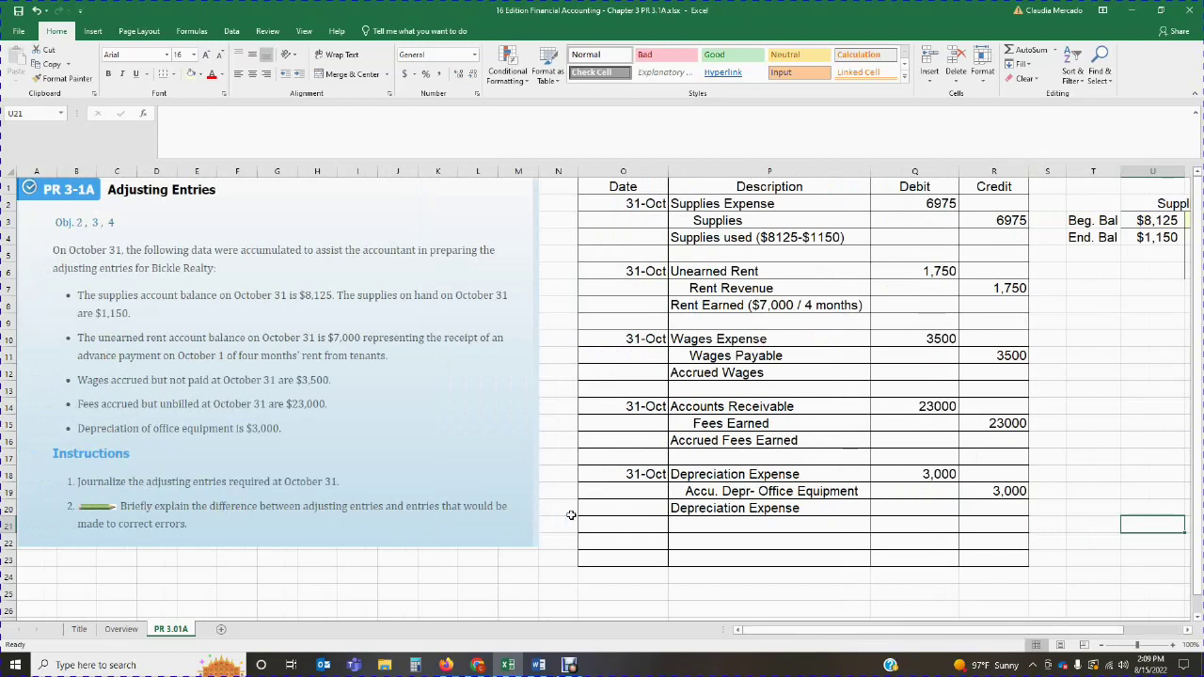